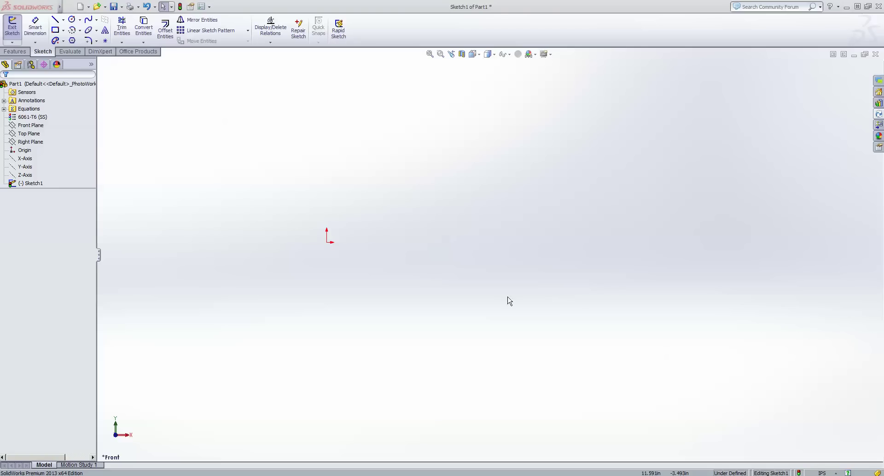
Sketch a horizontal centerline below the origin and give it infinite length.
right_click(355, 108)
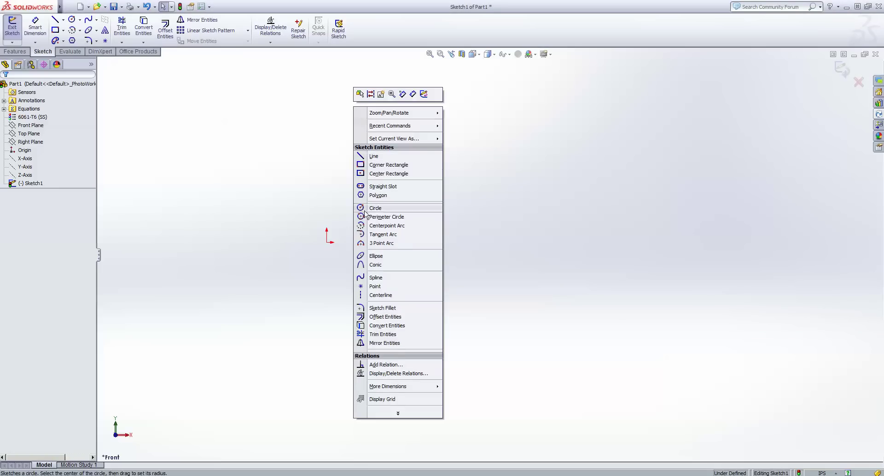
click(380, 295)
click(274, 364)
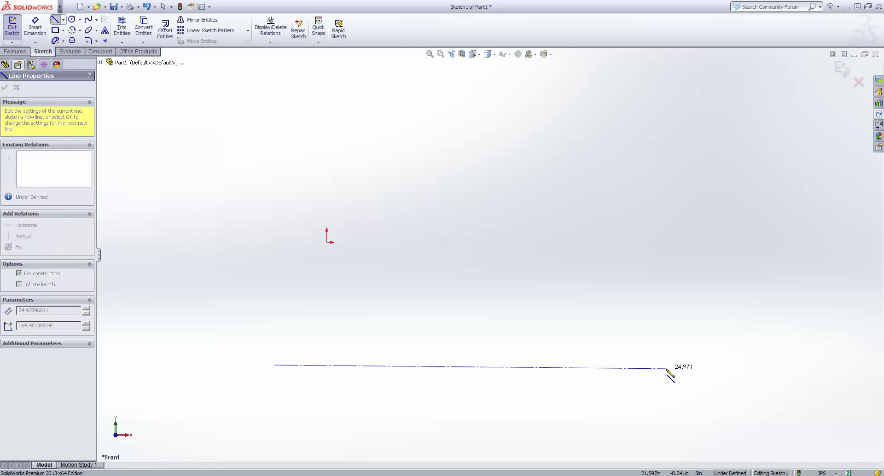
click(684, 364)
key(Escape)
click(515, 365)
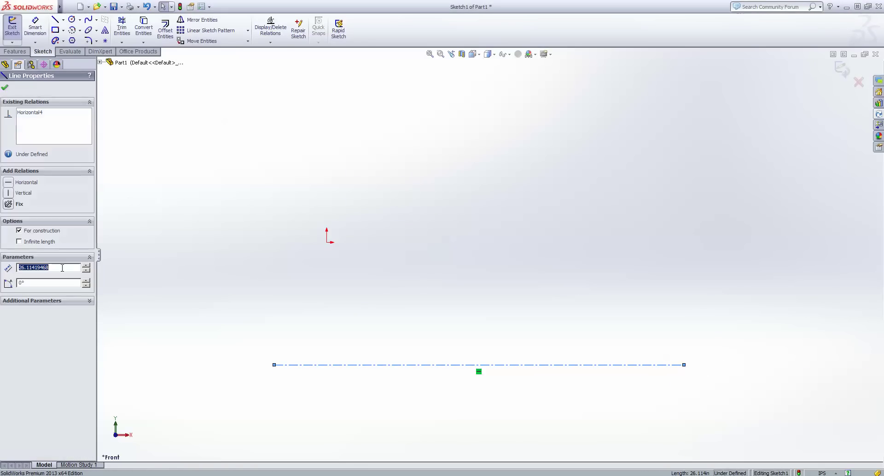
click(19, 242)
click(459, 249)
scroll(459, 249, up, 2)
Sketch a center rectangle on the origin, about 51 in wide and 6 in high.
right_click(481, 174)
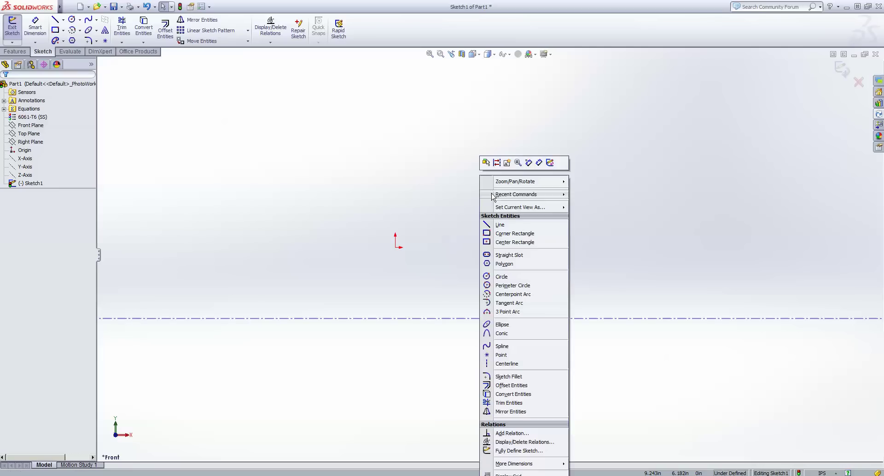
click(517, 234)
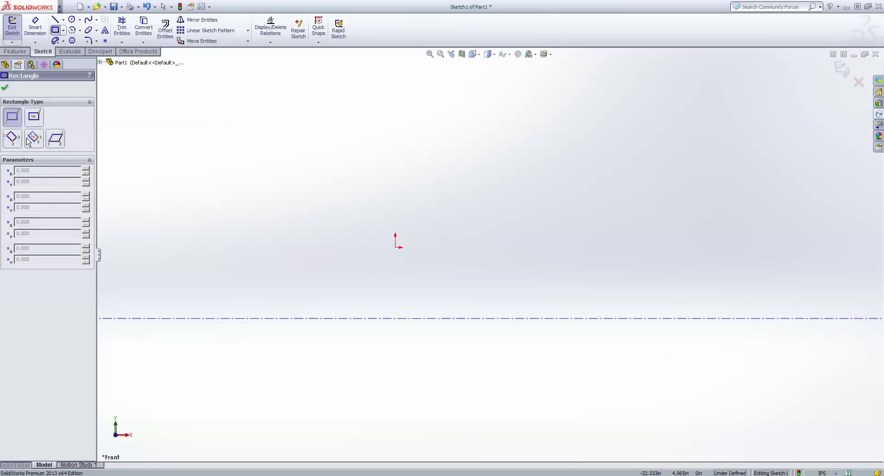
click(34, 117)
click(395, 247)
click(628, 220)
key(Escape)
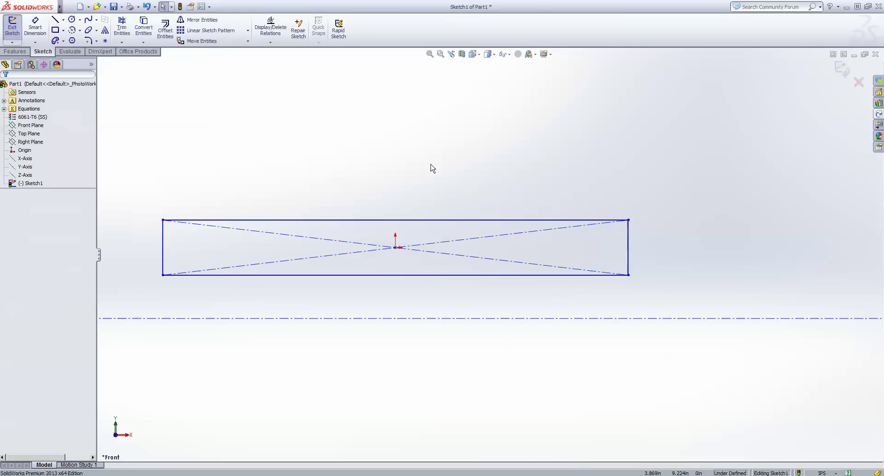
Dimension the center rectangle 32 in wide and 2 in high.
right_click(432, 167)
key(d)
click(619, 274)
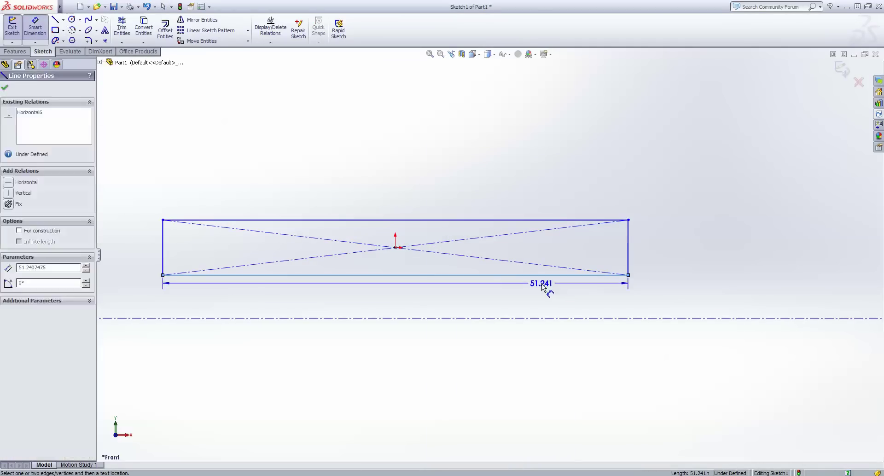
click(542, 287)
text(32)
key(Return)
click(541, 258)
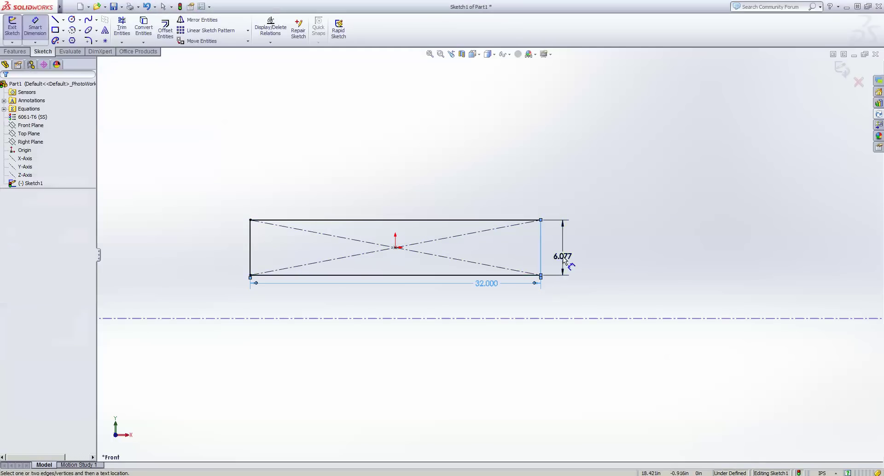
click(566, 256)
text(2)
key(Return)
Dimension the distance from the rectangle's lower edge to the infinite centerline as 1 in.
right_click(435, 158)
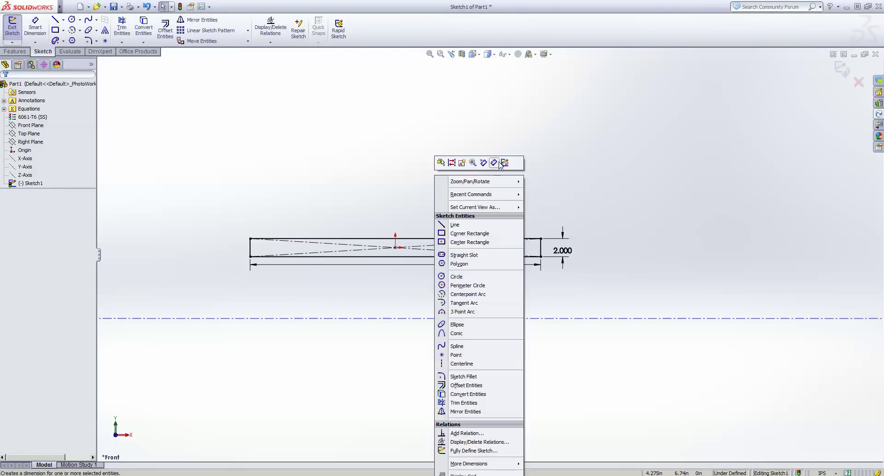
key(d)
click(477, 257)
click(483, 318)
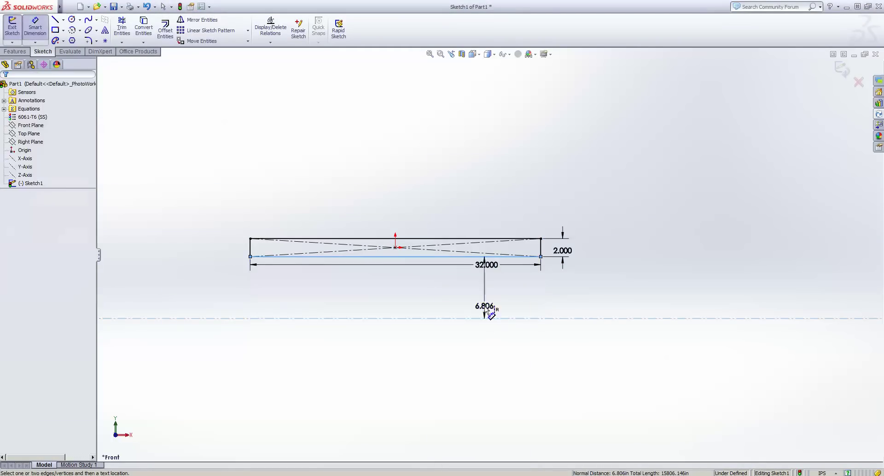
click(485, 304)
text(1)
key(Return)
key(Escape)
scroll(451, 200, down, 3)
scroll(414, 224, up, 3)
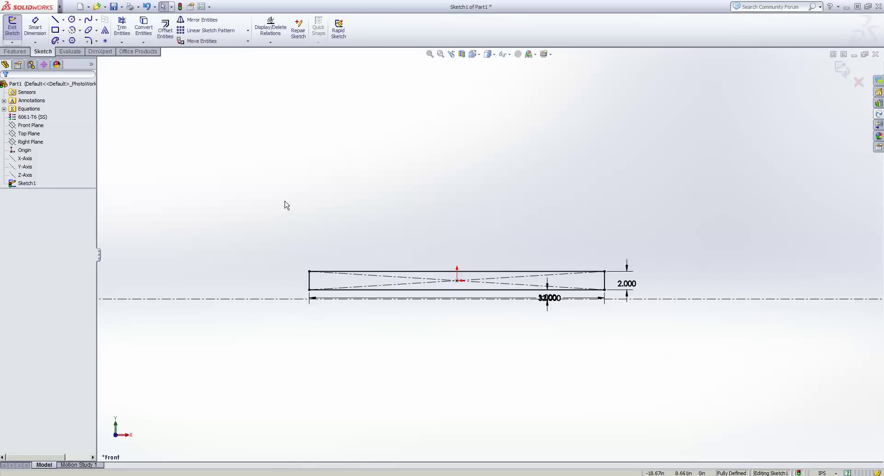
Sketch a corner rectangle against the outside of each short end of the bar, the left one about 4.6 by 4.7 in.
right_click(285, 201)
click(320, 242)
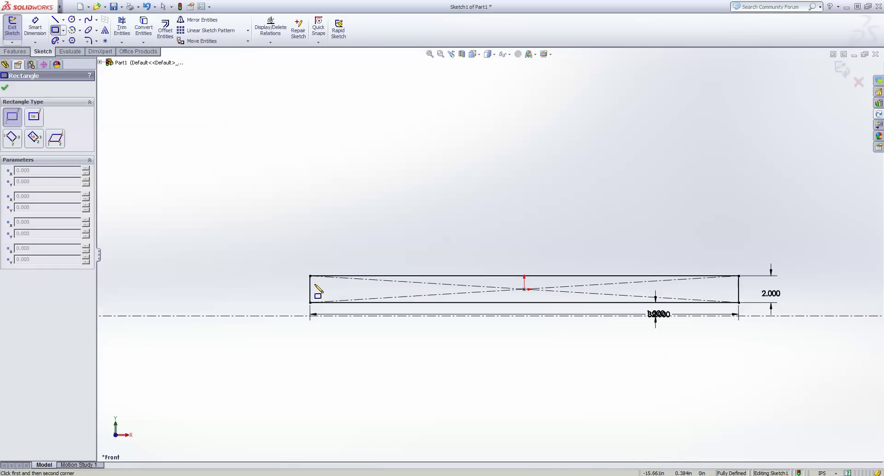
click(248, 220)
click(738, 284)
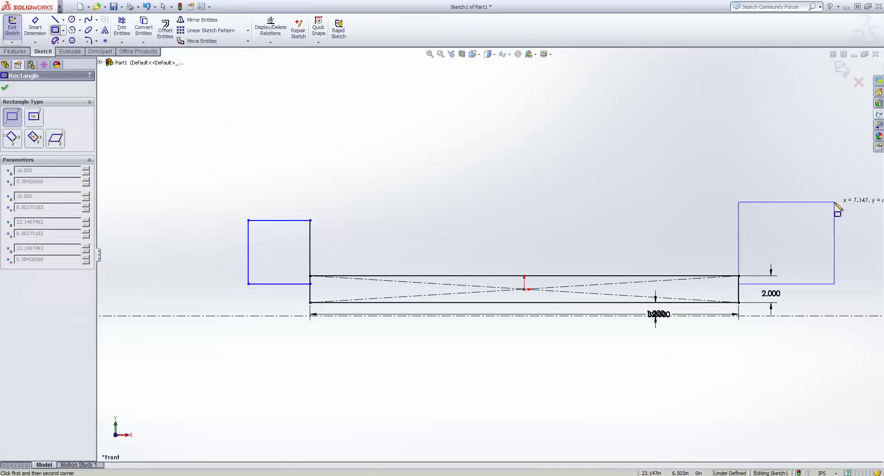
click(792, 203)
key(Escape)
Make the top edges of the two end rectangles collinear and equal in length.
click(764, 203)
ctrl+click(279, 220)
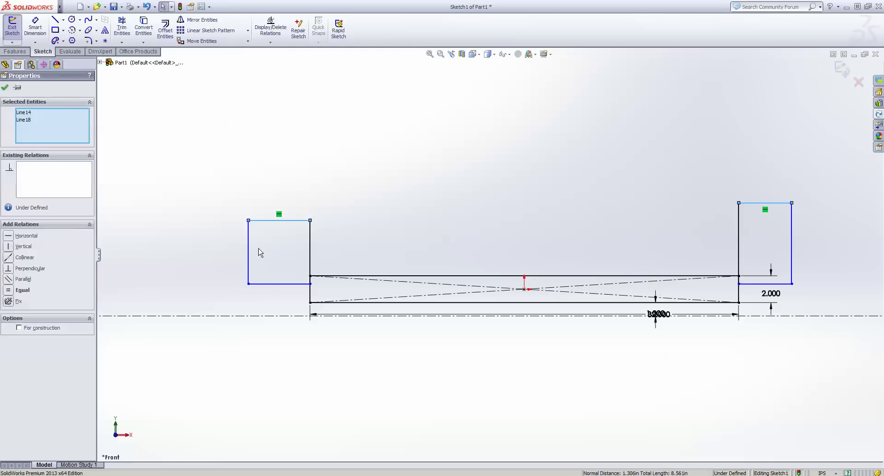
click(7, 258)
click(7, 290)
click(246, 274)
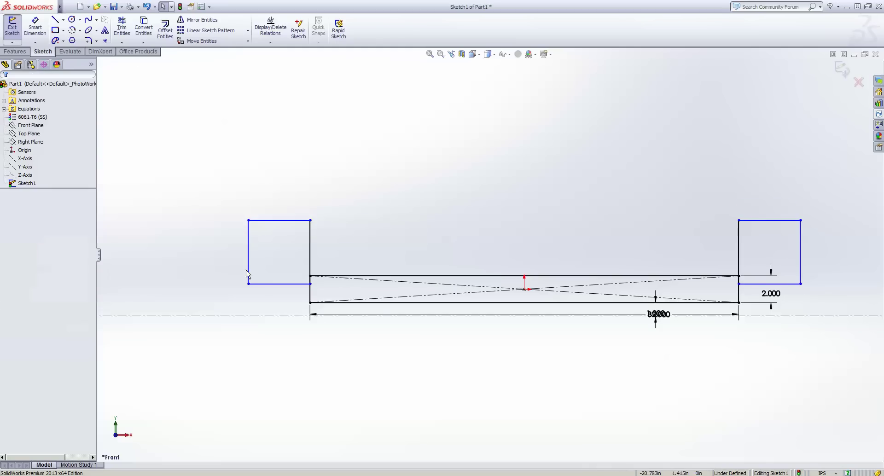
Try dimensioning the height of the left end rectangle, and undo that dimension.
click(248, 270)
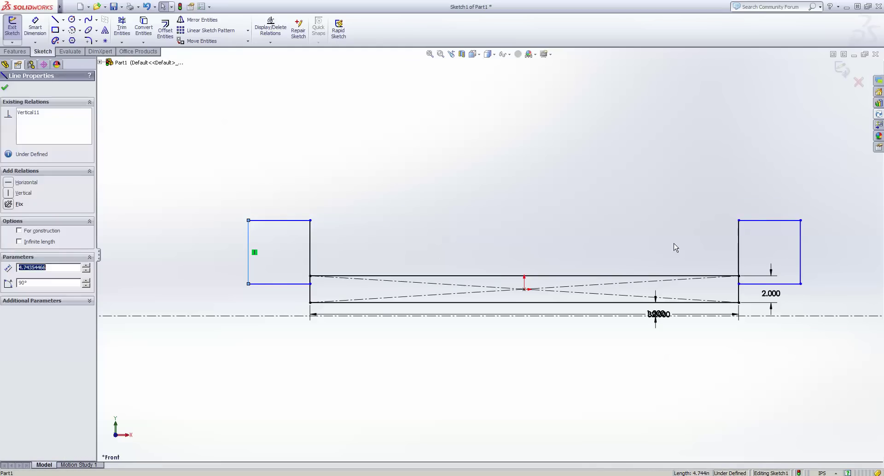
ctrl+click(799, 244)
right_click(286, 149)
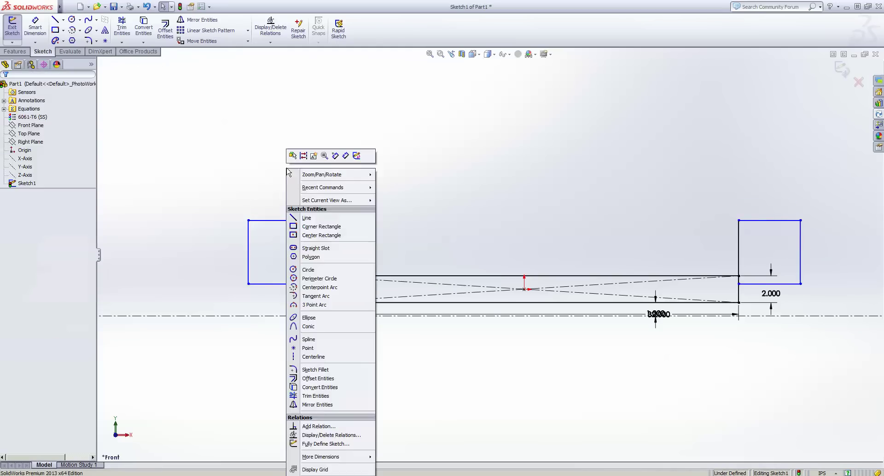
click(346, 153)
click(310, 252)
click(251, 249)
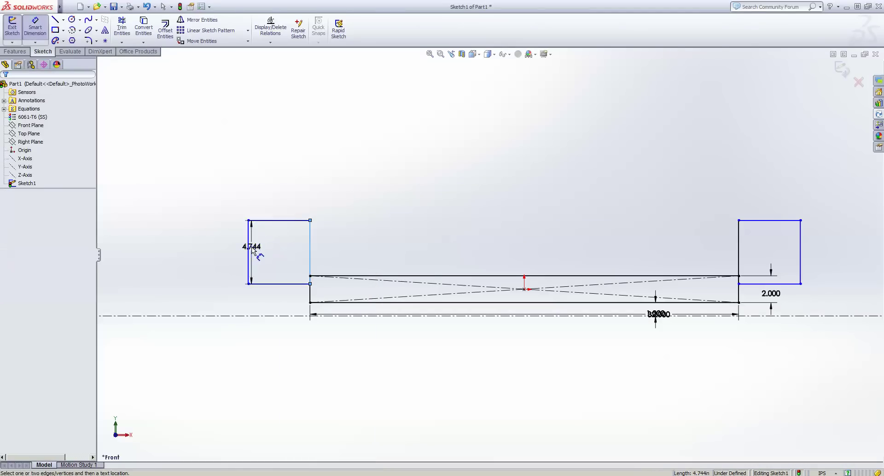
key(Return)
key(ctrl+z)
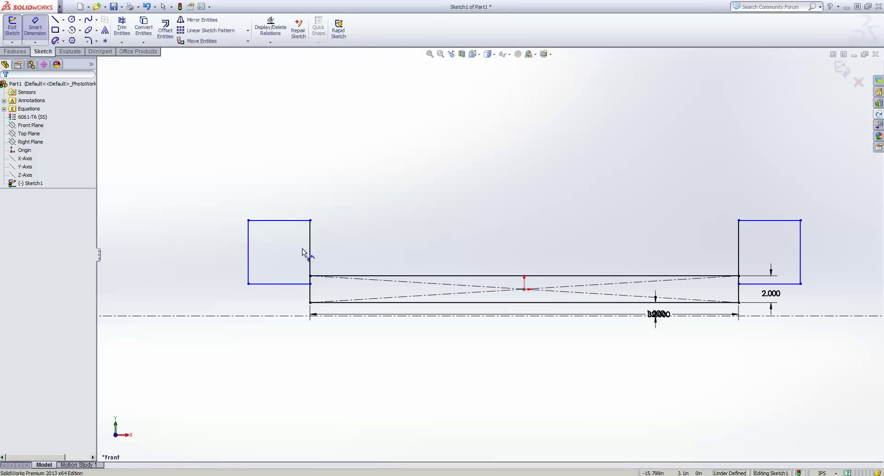
Dimension the left end rectangle 3.25 in wide and 5 in high.
click(310, 253)
click(248, 254)
click(298, 359)
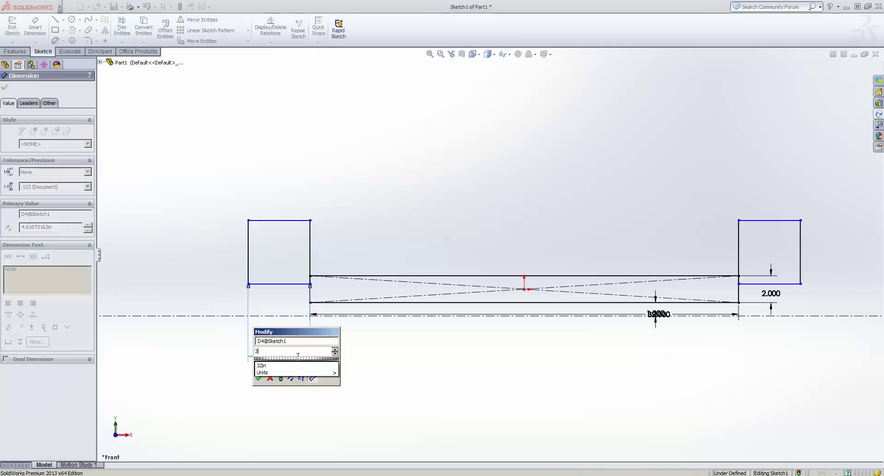
text(3.25)
key(Return)
click(310, 258)
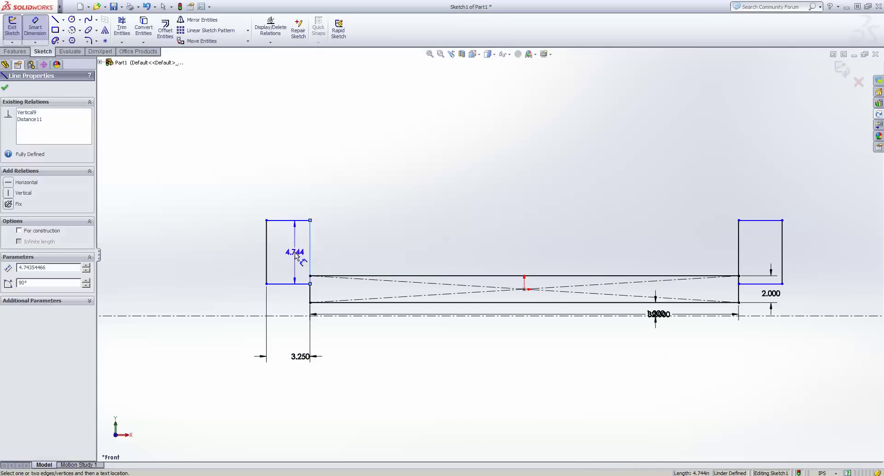
click(295, 251)
text(5)
key(Return)
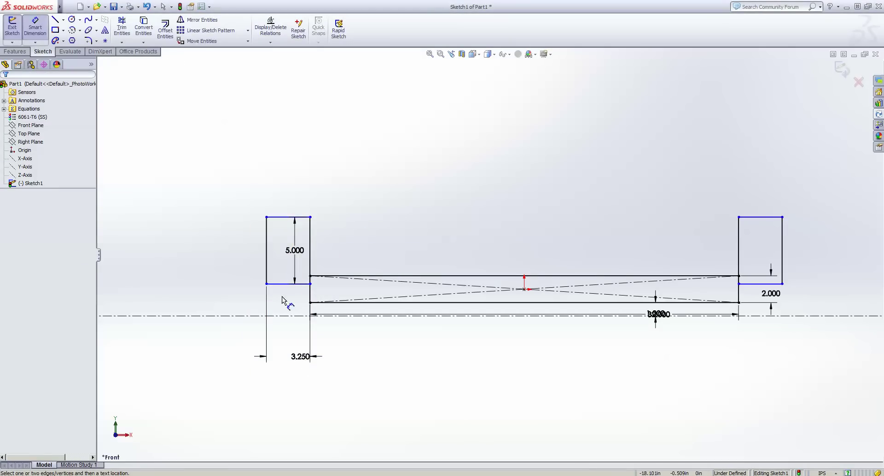
click(289, 283)
click(263, 319)
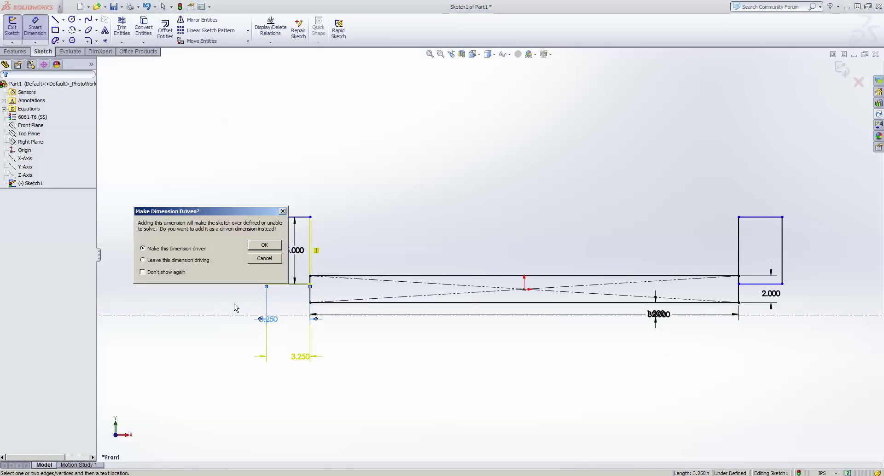
key(Escape)
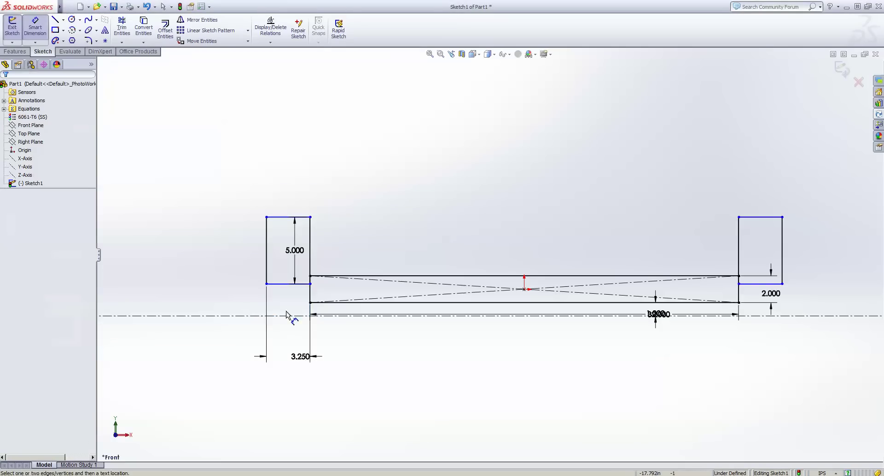
Dimension the distance from the left end rectangle's lower edge to the centerline as 2 in.
click(288, 284)
click(279, 316)
click(253, 307)
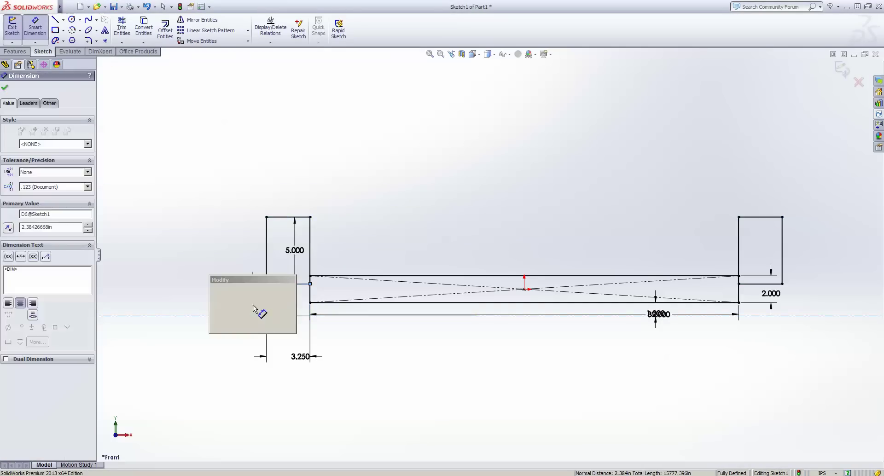
text(2)
key(Return)
key(Escape)
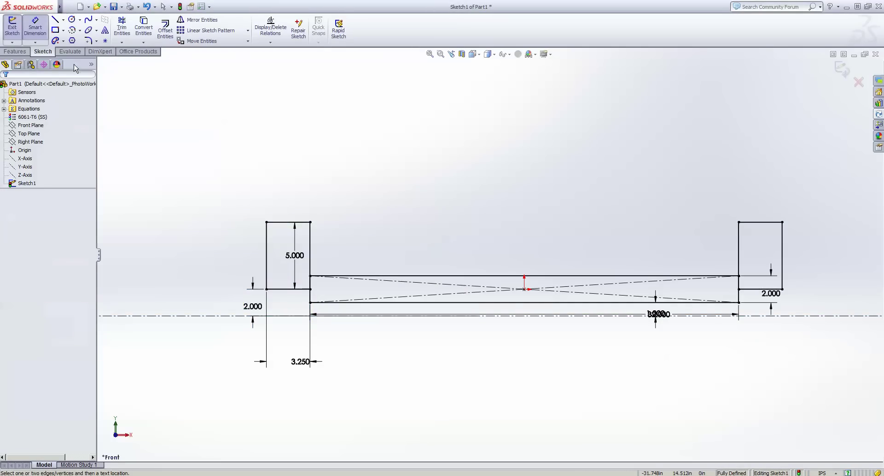
Round the four outer corners of the two end rectangles with 1.25 in sketch fillets.
click(88, 40)
text(2.5)
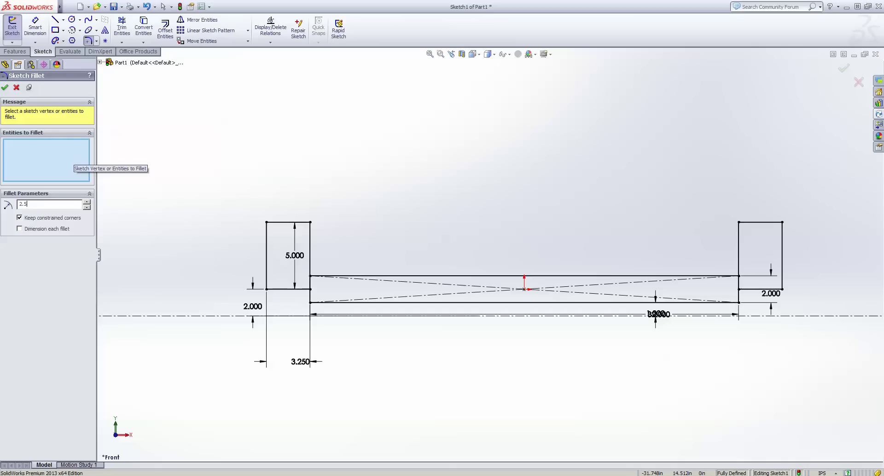
click(266, 234)
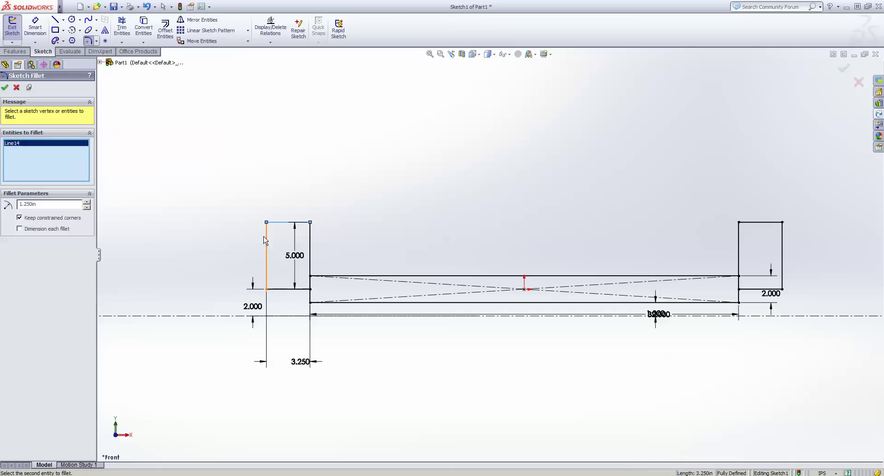
key(Return)
click(266, 276)
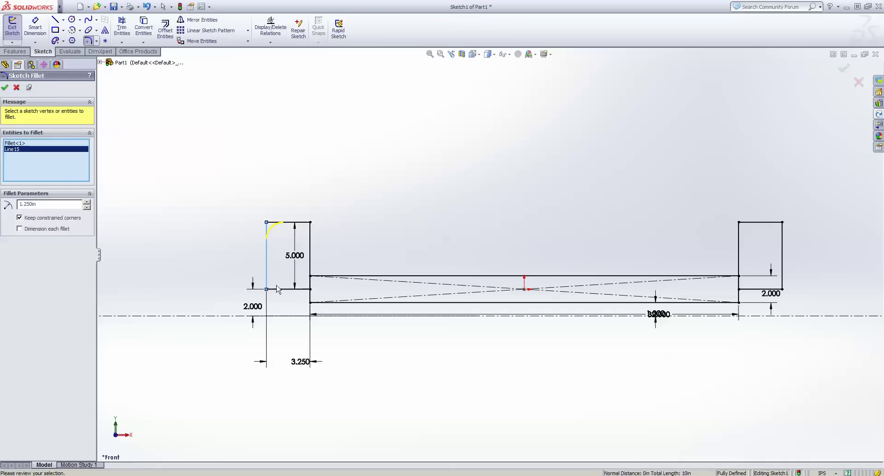
key(Return)
click(782, 269)
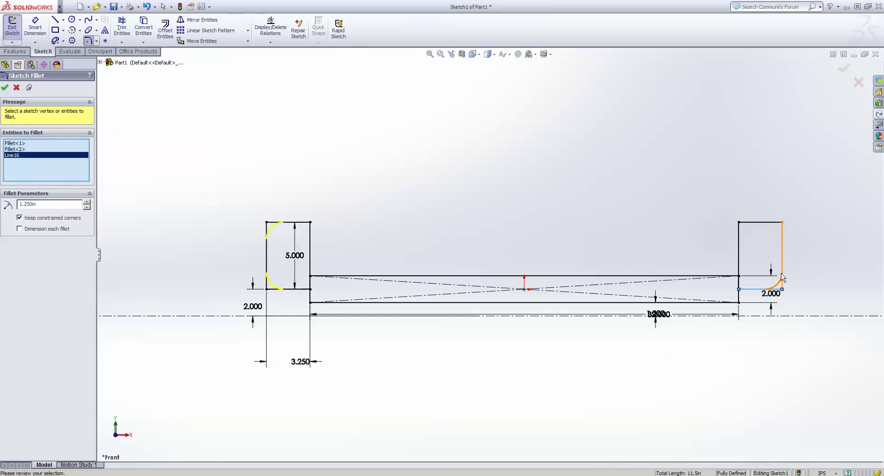
key(Return)
click(776, 222)
key(Return)
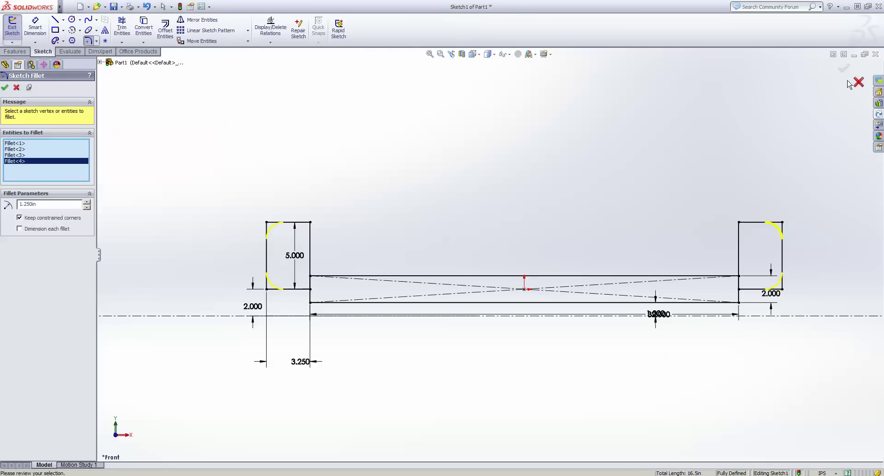
click(844, 68)
scroll(607, 182, up, 3)
click(5, 87)
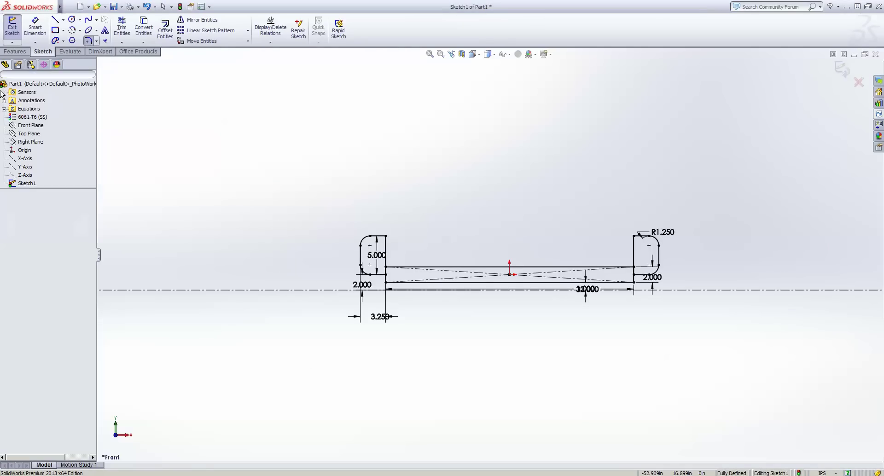
Sketch two connected lines above the left end rectangle: a gently sloped one about 13.7 in long and a vertical one rising from its right end.
scroll(591, 249, down, 1)
scroll(438, 234, down, 1)
scroll(415, 202, up, 2)
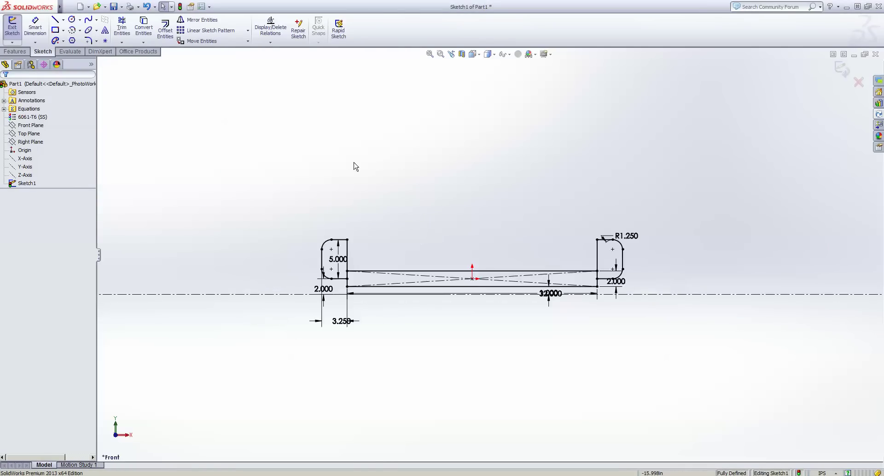
scroll(353, 163, down, 1)
right_click(353, 165)
click(378, 217)
click(250, 262)
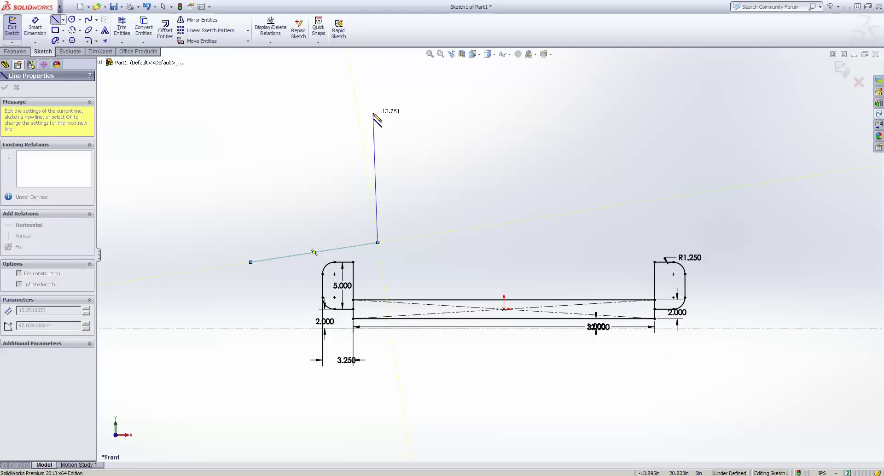
click(378, 115)
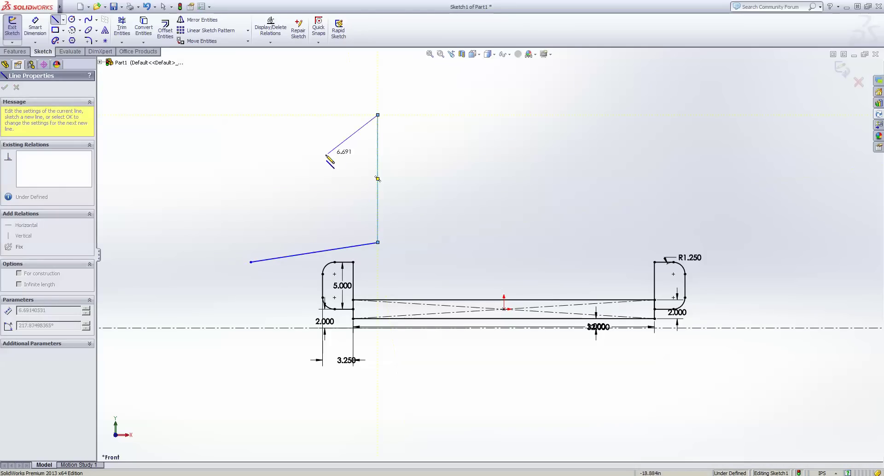
key(Escape)
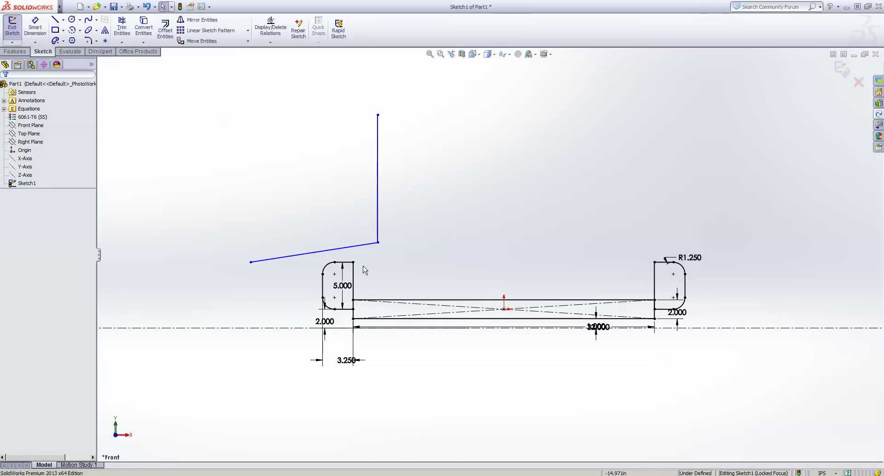
Make the sloped line and the vertical line equal in length.
scroll(357, 231, up, 3)
scroll(417, 246, down, 1)
right_click(415, 243)
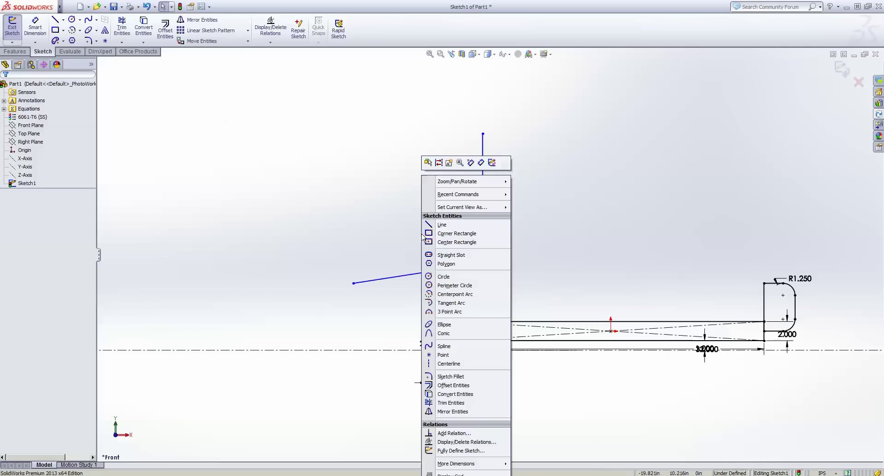
scroll(399, 242, down, 2)
scroll(524, 234, down, 1)
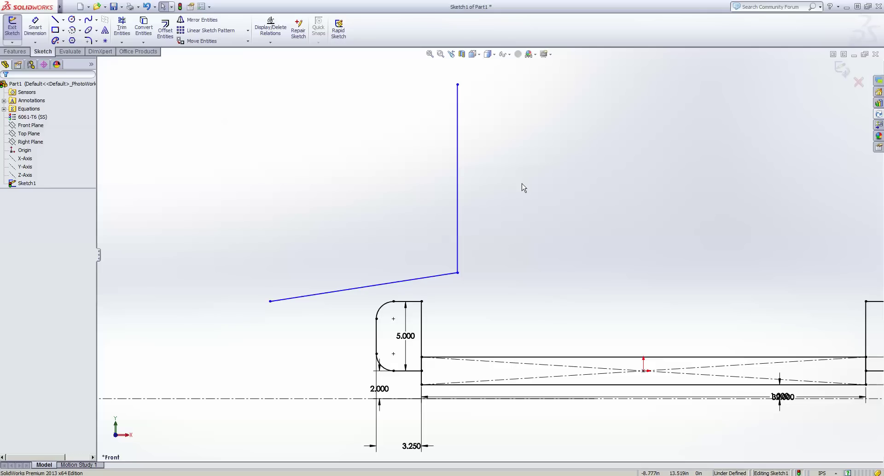
click(406, 282)
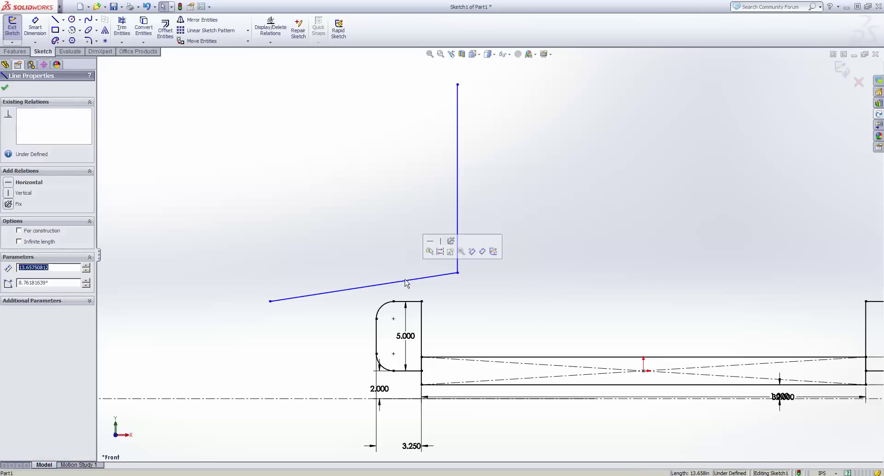
click(351, 227)
click(427, 277)
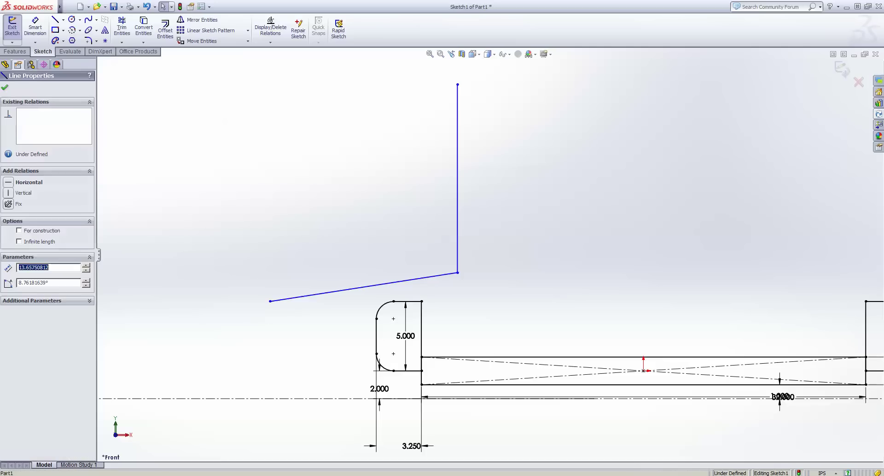
ctrl+click(457, 226)
click(336, 226)
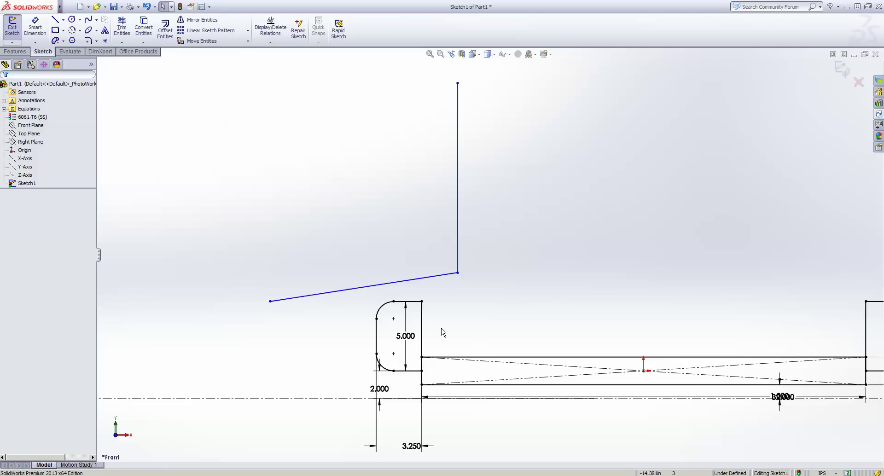
Dimension the vertical line's length as 14 in.
right_click(378, 161)
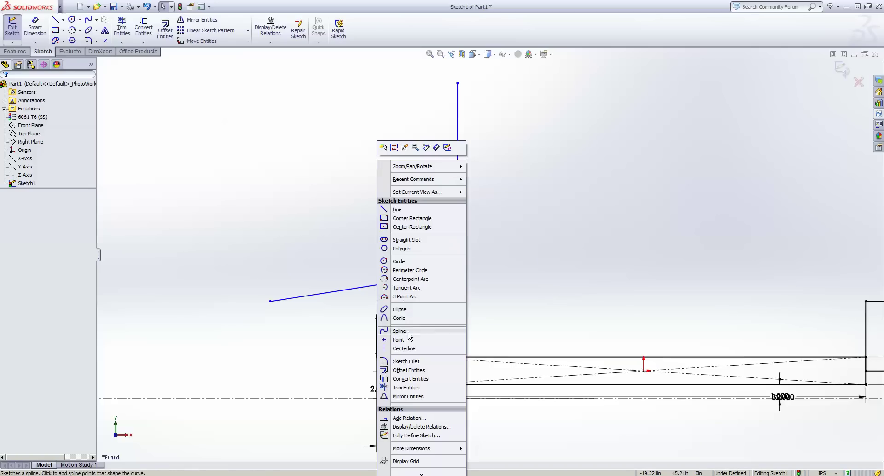
click(436, 147)
click(456, 175)
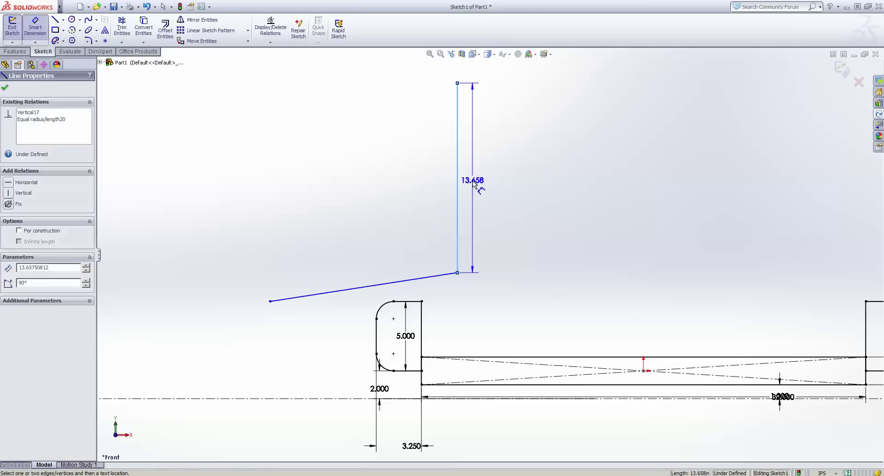
click(473, 181)
text(14)
key(Return)
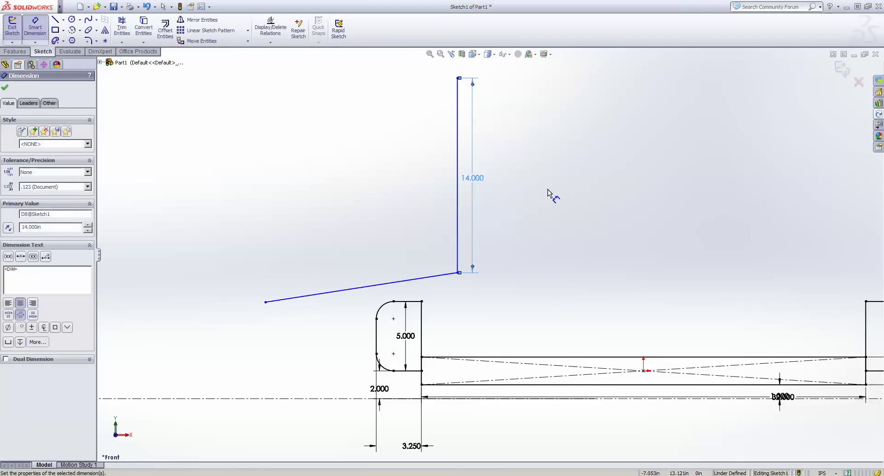
Dimension the horizontal distance between the vertical line and the left end rectangle's inner edge as 2 in.
click(458, 258)
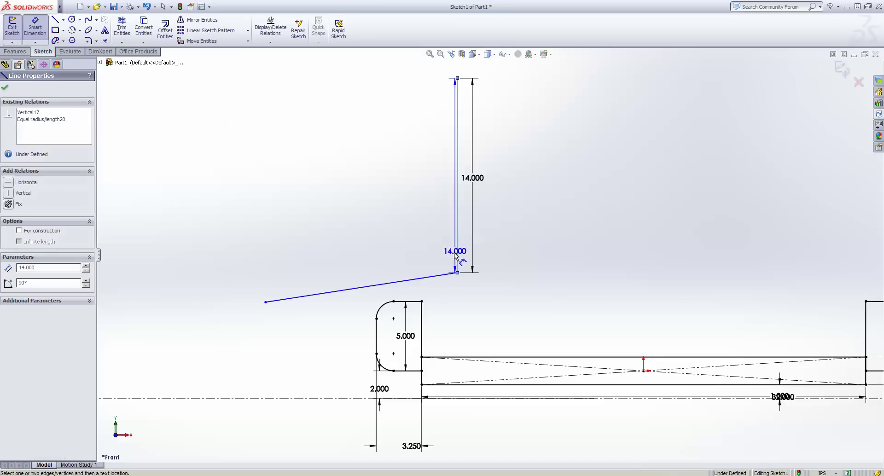
click(422, 327)
scroll(441, 236, up, 2)
click(452, 118)
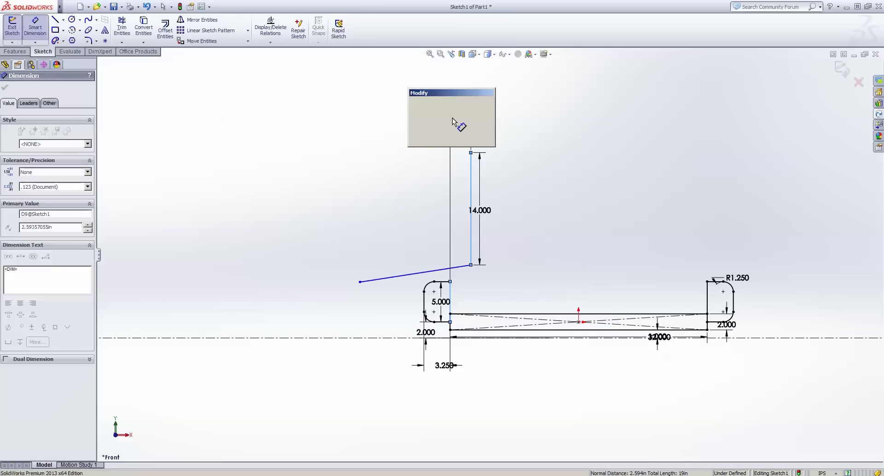
text(2)
key(Return)
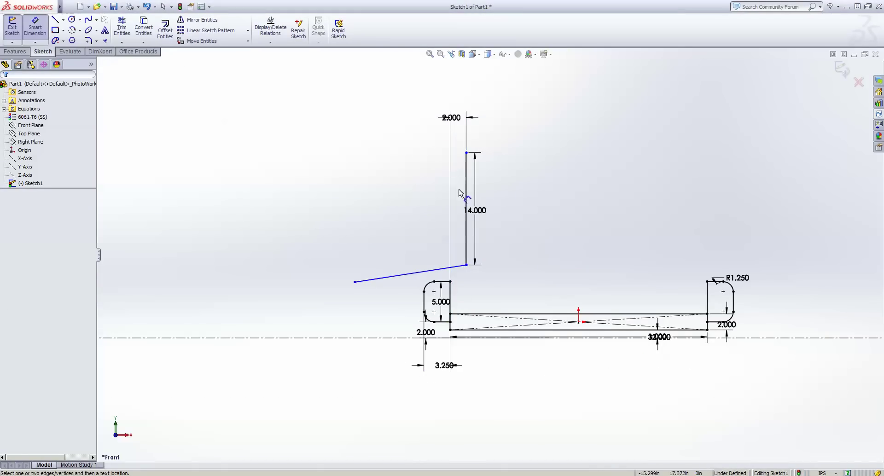
Dimension the vertical distance from the two lines' shared corner to the bar's upper edge as 6 in.
scroll(459, 192, down, 2)
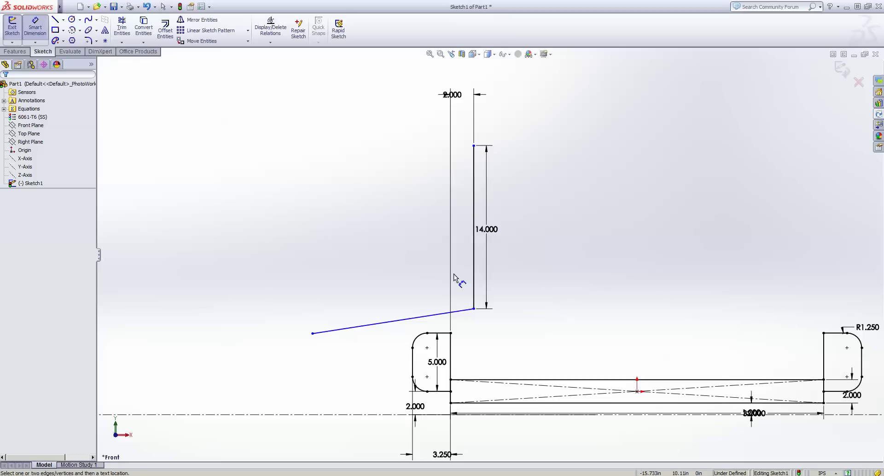
scroll(479, 313, down, 2)
click(473, 300)
scroll(478, 304, up, 3)
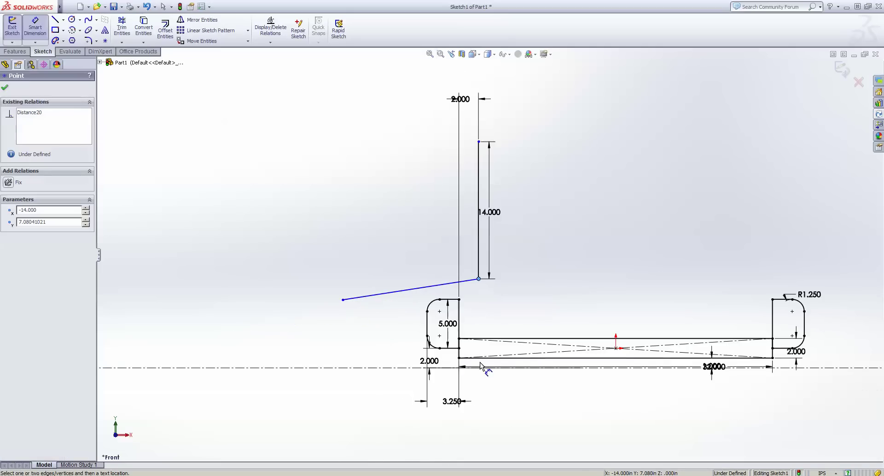
click(481, 339)
click(485, 311)
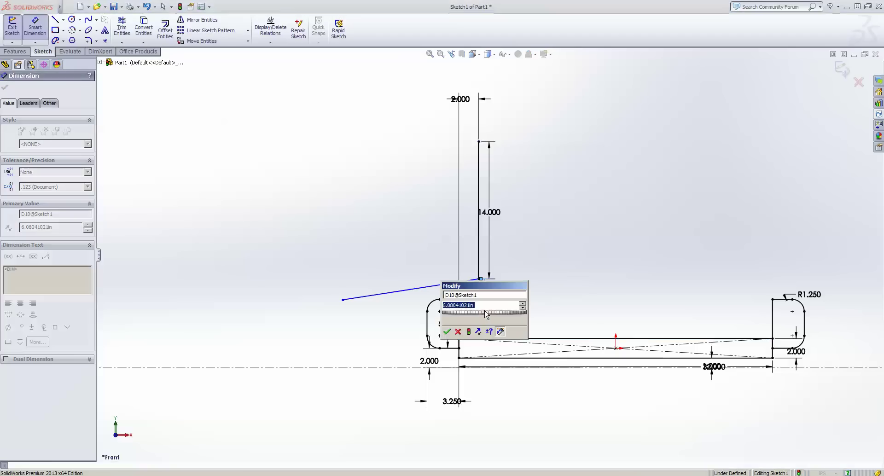
key(Return)
click(542, 270)
scroll(433, 288, down, 1)
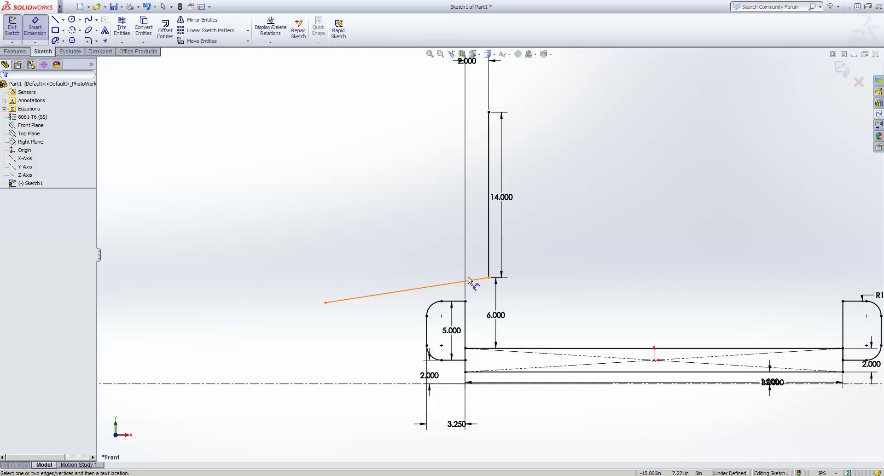
key(Escape)
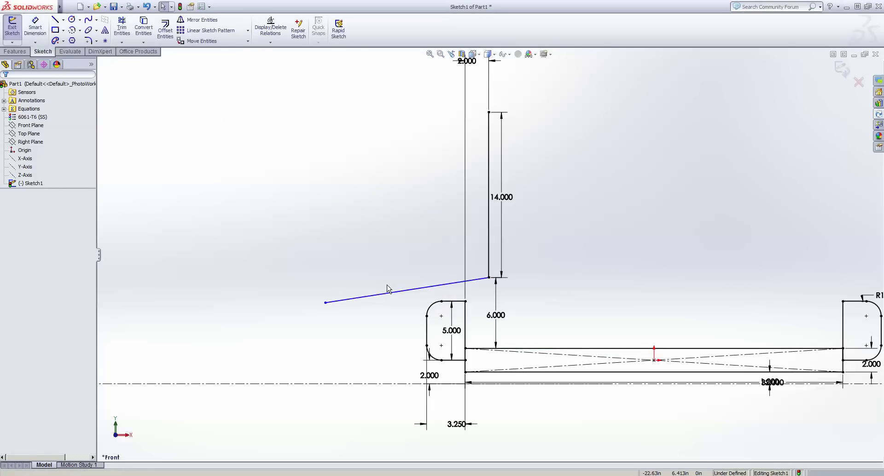
drag(325, 303, 314, 283)
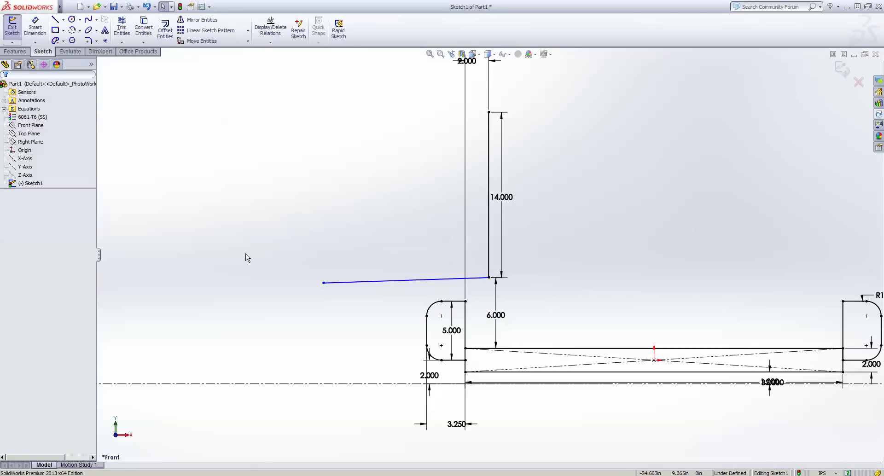
right_click(246, 254)
click(305, 163)
click(342, 283)
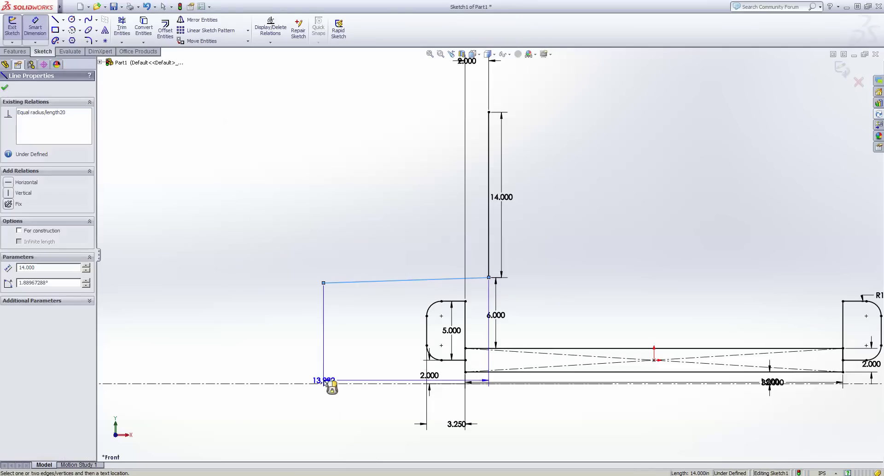
key(Escape)
key(Escape)
Make the sloped line horizontal and reposition the 14 in dimension to the left of the vertical line.
click(336, 282)
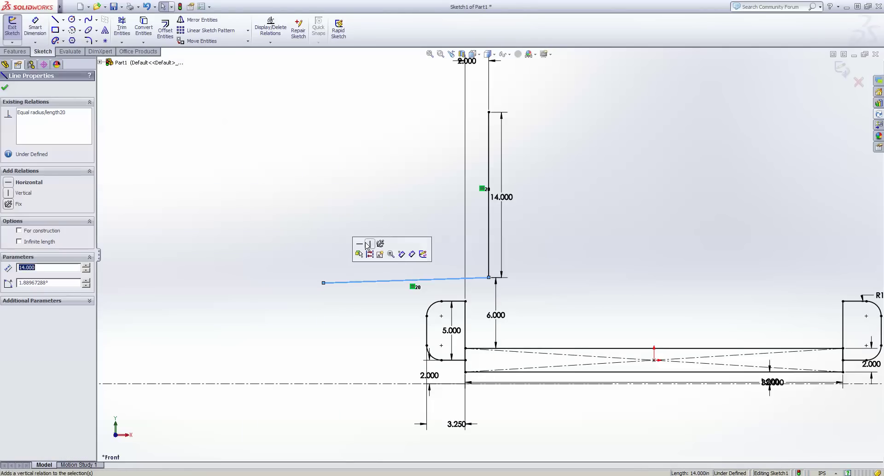
click(359, 245)
scroll(484, 255, up, 2)
key(f)
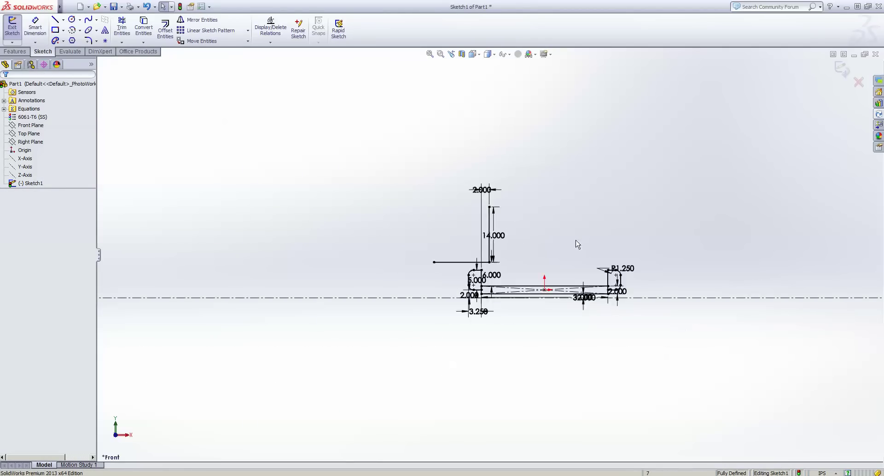
drag(440, 232, 352, 228)
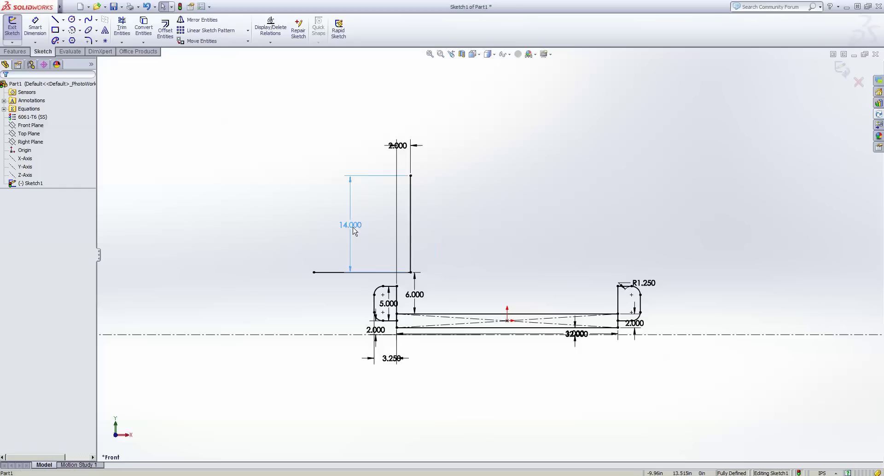
click(531, 229)
Sketch two connected centerlines above the bar: an upper sloped one about 20 in long and a shorter, flatter one running back from its right end.
scroll(516, 218, down, 3)
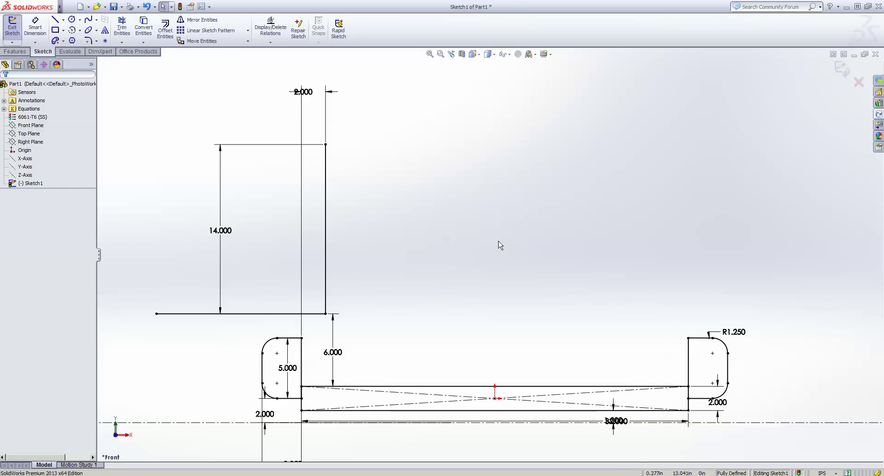
right_click(498, 245)
click(524, 374)
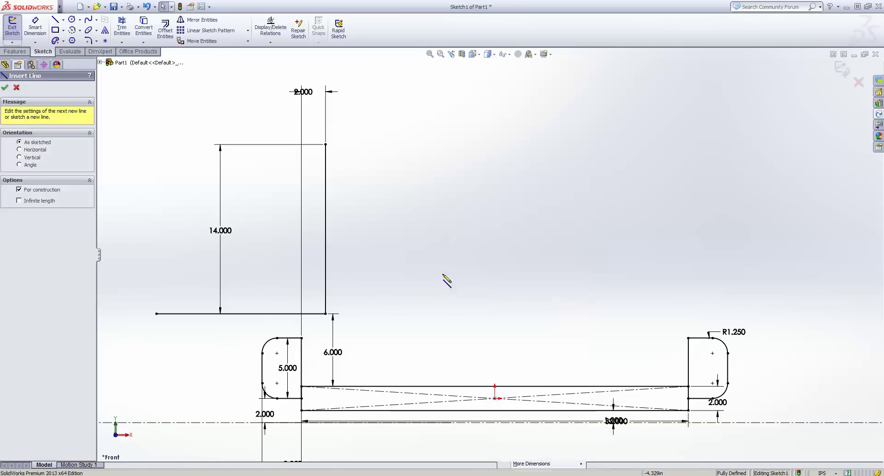
click(376, 226)
click(607, 305)
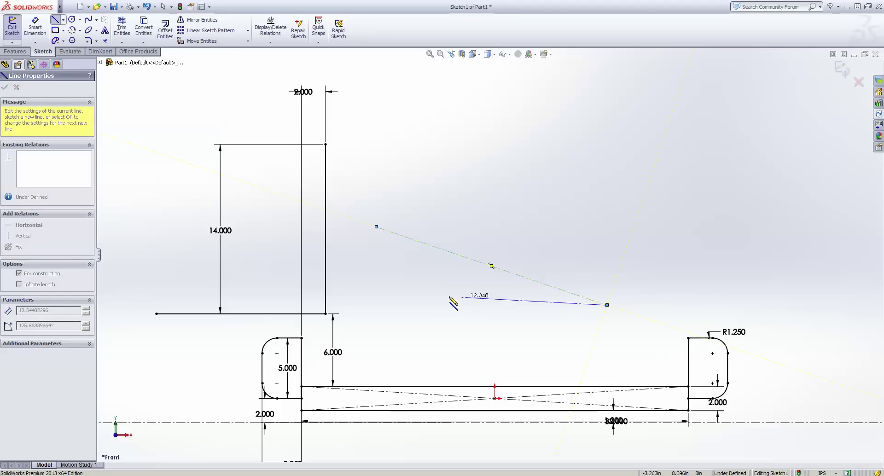
click(434, 292)
key(Escape)
Delete the upper sloped centerline, keeping the flatter one above the bar.
click(480, 262)
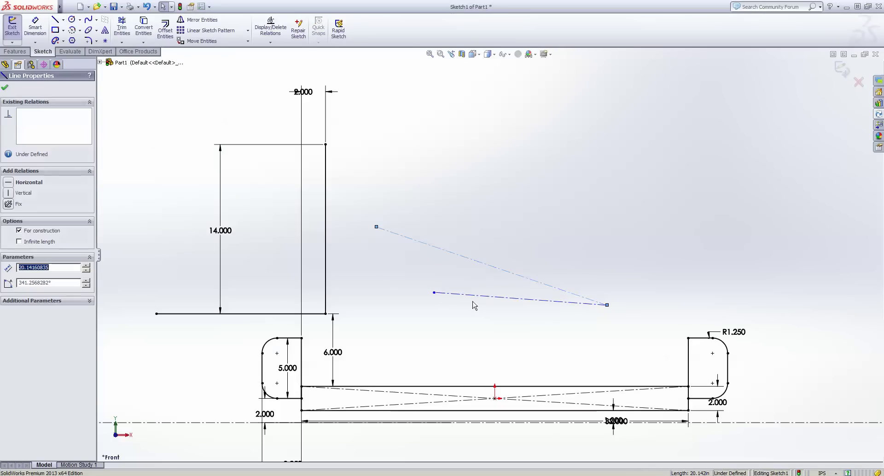
click(530, 299)
click(443, 276)
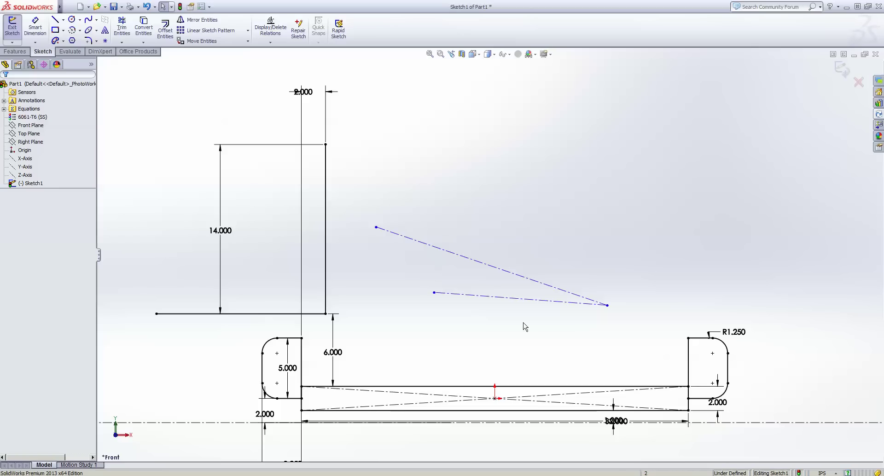
right_click(424, 198)
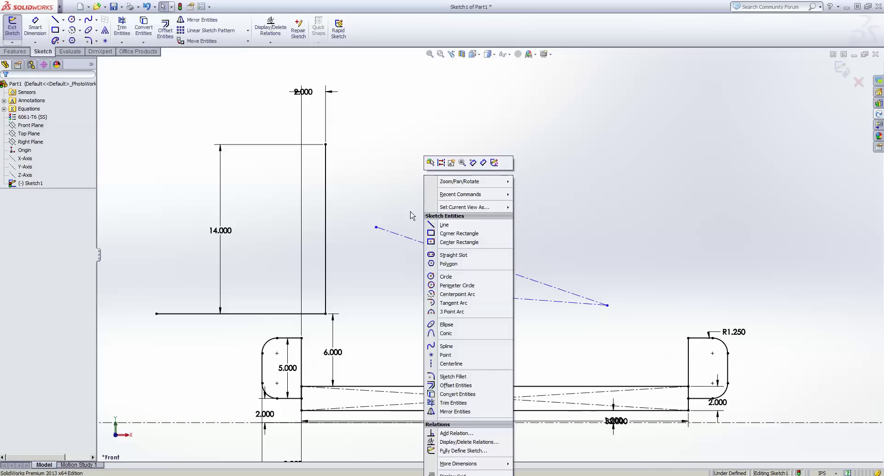
key(Escape)
click(452, 255)
key(Delete)
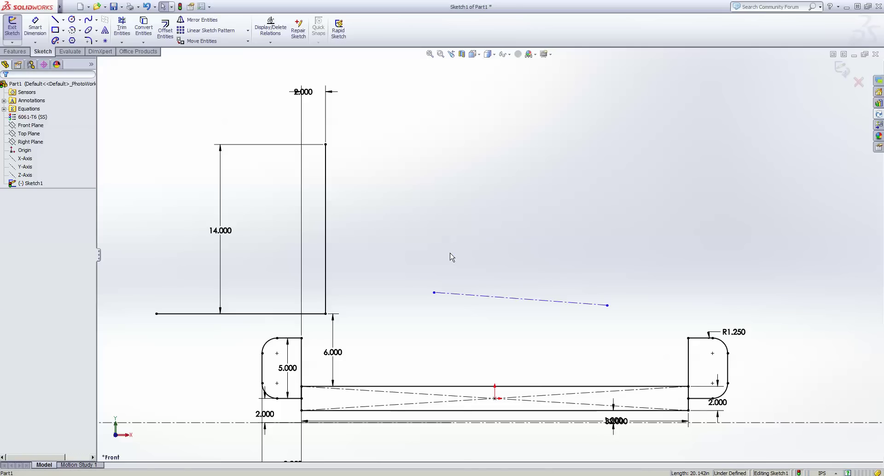
Sketch two end-to-end centerline segments in one sloped direction, starting from the flatter centerline's right end and rising to the upper left.
right_click(450, 156)
click(507, 368)
click(607, 305)
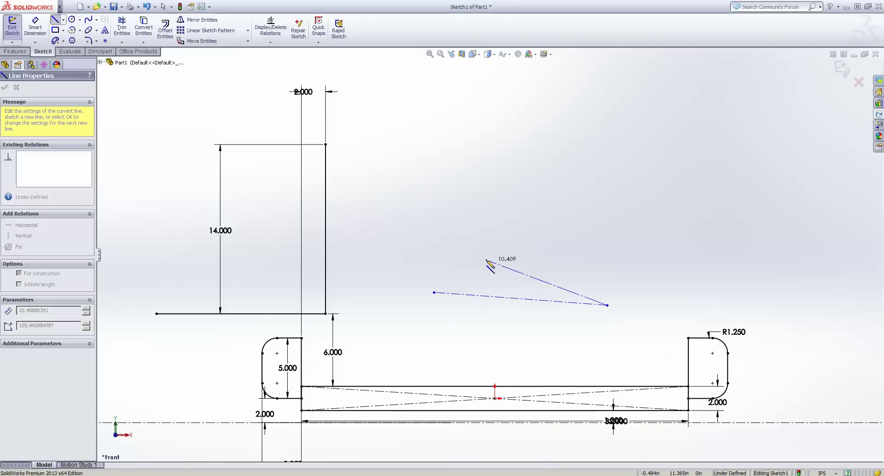
click(480, 259)
click(383, 222)
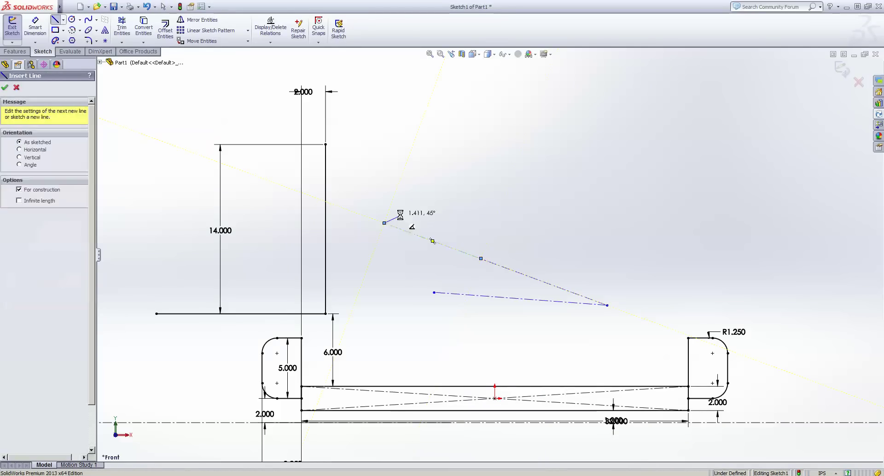
key(Escape)
click(480, 258)
key(Escape)
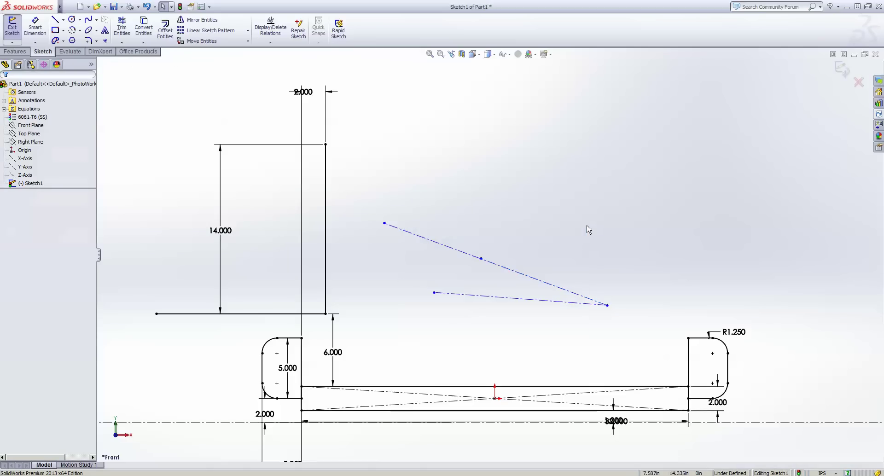
Delete the flatter centerline and both end-to-end sloped centerline segments above the bar.
click(514, 295)
key(Delete)
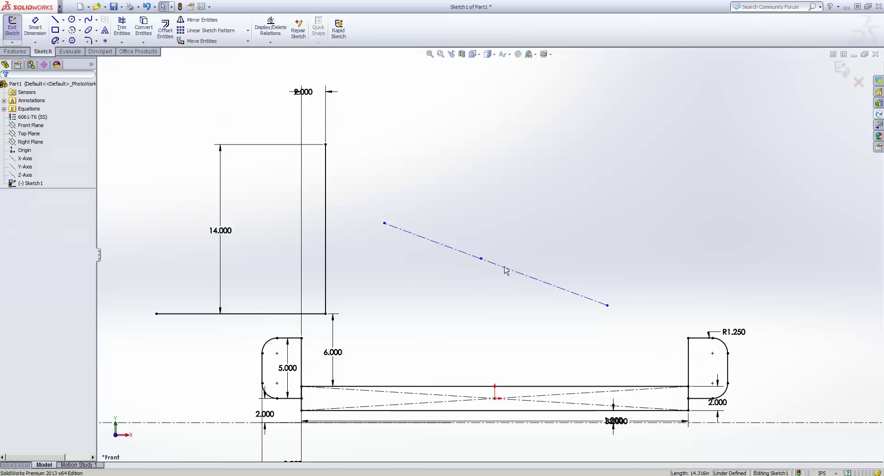
click(507, 268)
key(Delete)
click(448, 246)
key(Delete)
Sketch a connected centerline chain above the bar: three collinear segments sloping gently down to the right, then three collinear segments rising steeply to the upper left.
right_click(445, 215)
click(470, 371)
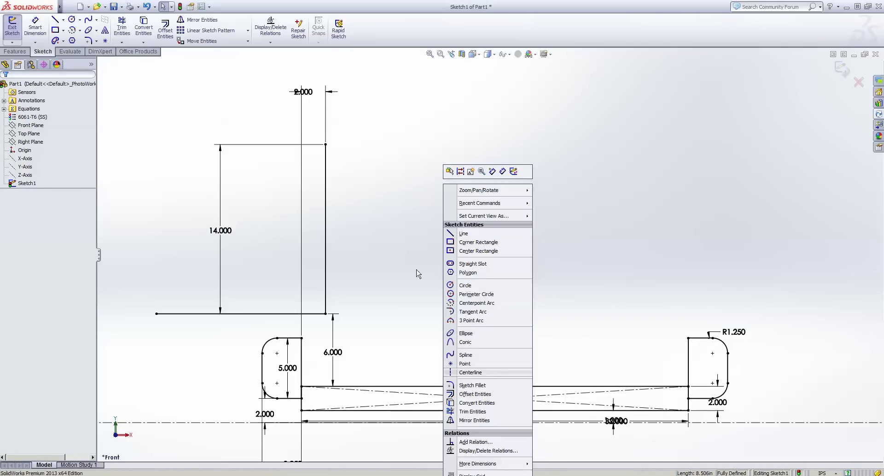
click(410, 258)
click(442, 269)
click(481, 282)
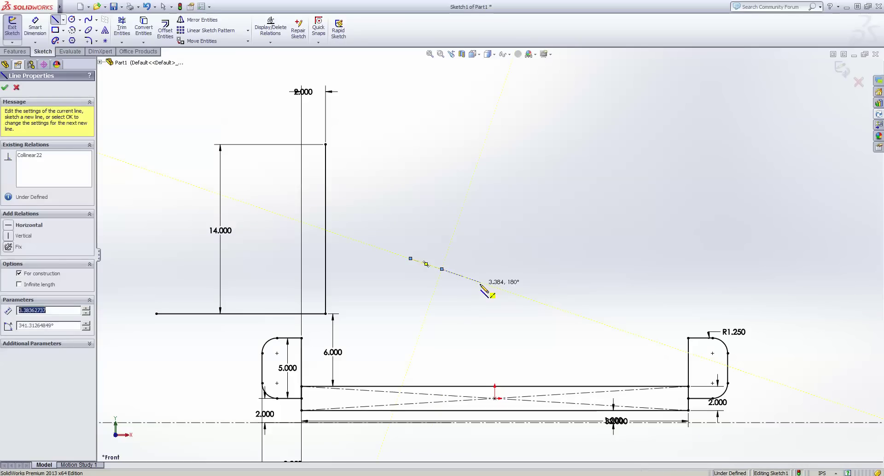
click(531, 300)
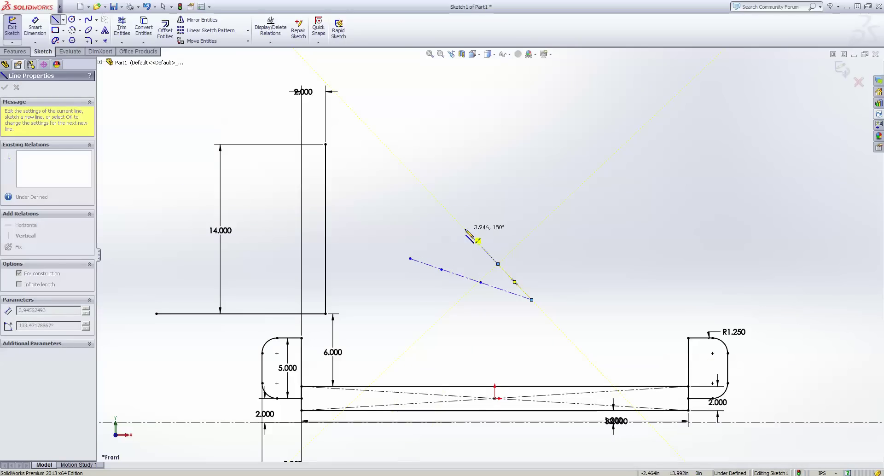
click(418, 181)
key(Escape)
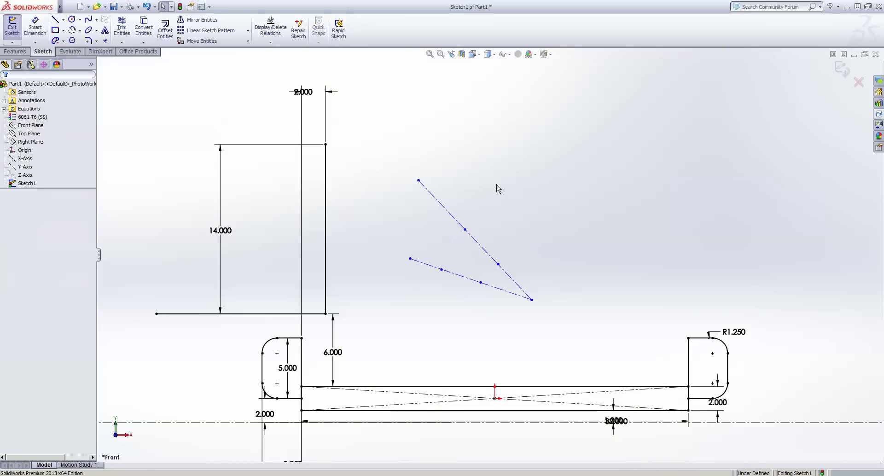
Dimension the lowest segment of the steep centerline chain to 5 in.
scroll(514, 285, down, 3)
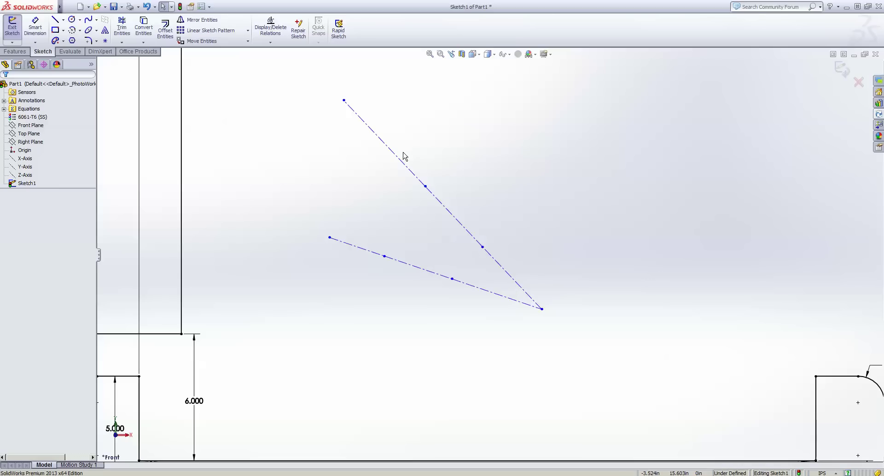
scroll(403, 157, up, 4)
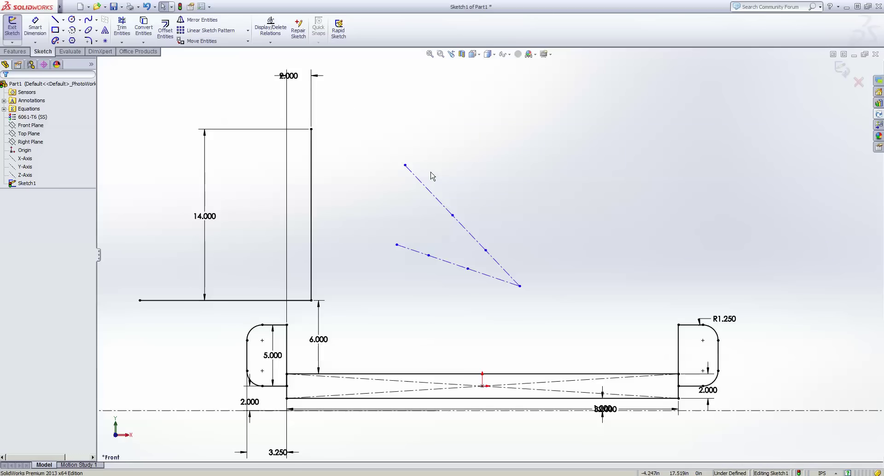
right_click(450, 149)
click(514, 156)
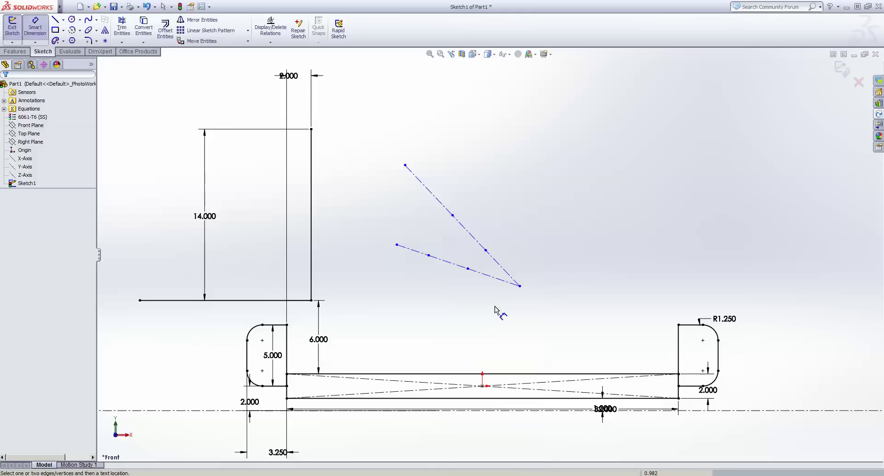
scroll(495, 301, down, 2)
click(505, 234)
click(517, 233)
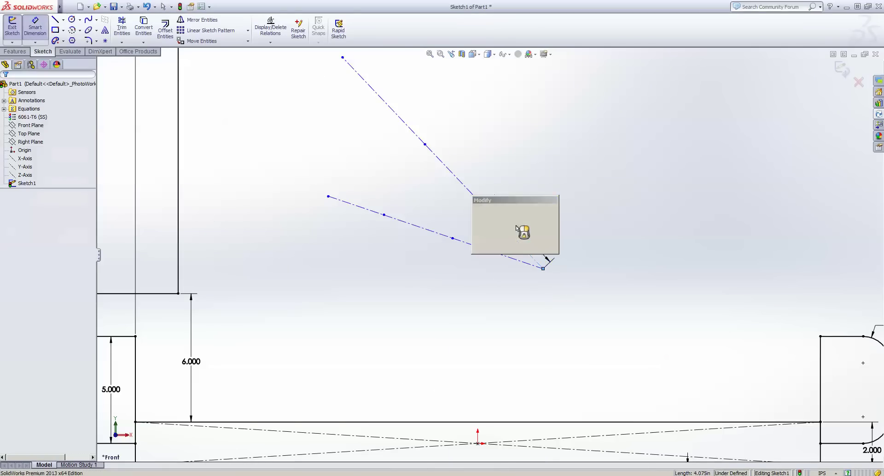
text(5)
key(Return)
key(Escape)
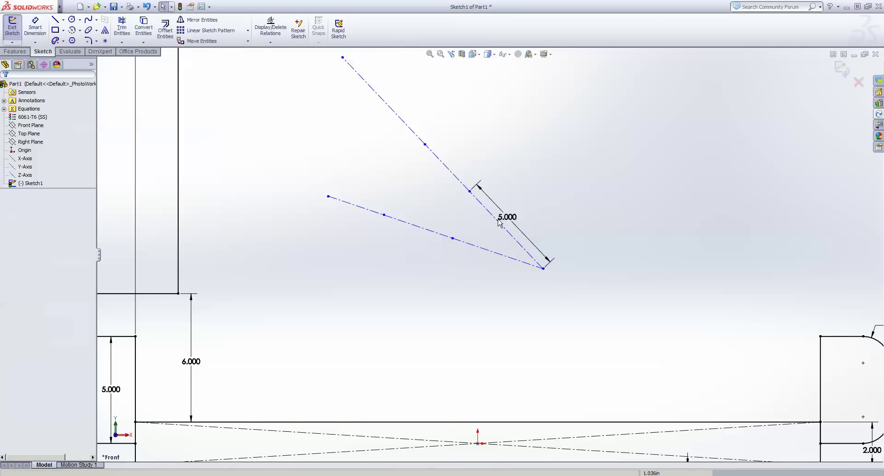
Make the two centerline segments that meet at the shared right-hand vertex equal in length.
click(492, 219)
key(Escape)
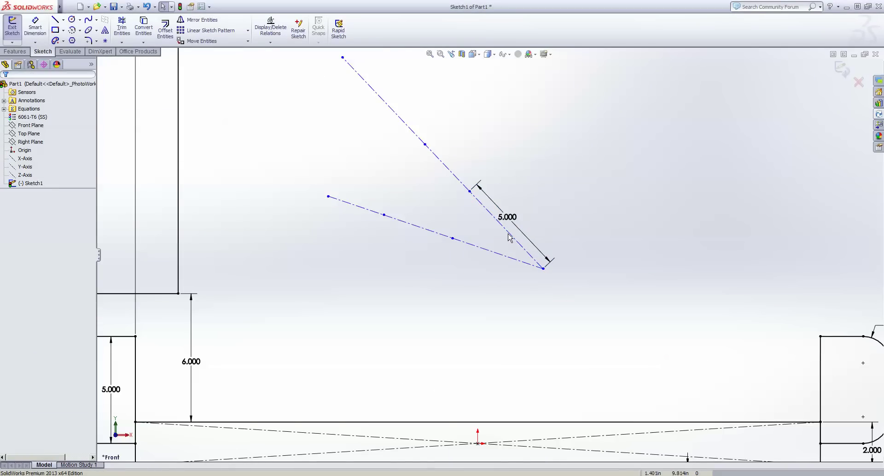
click(497, 254)
ctrl+click(497, 256)
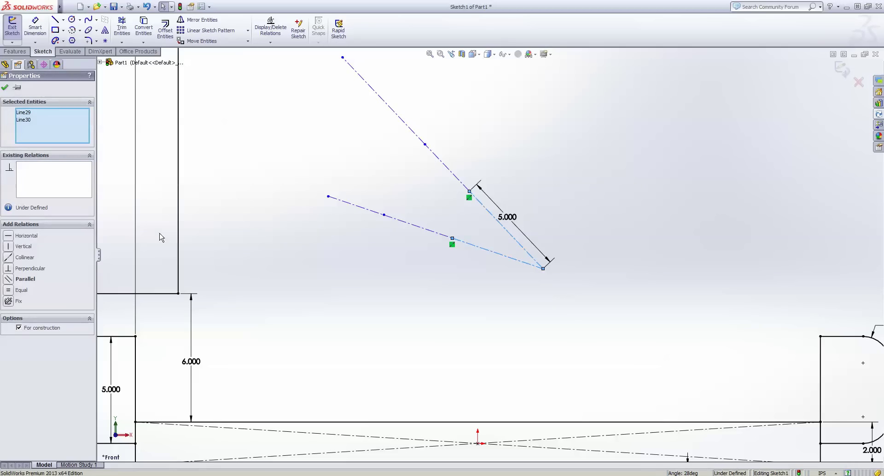
click(15, 294)
key(Escape)
Delete the outermost segment at the left end of the flatter centerline chain.
scroll(416, 245, up, 2)
scroll(455, 204, down, 2)
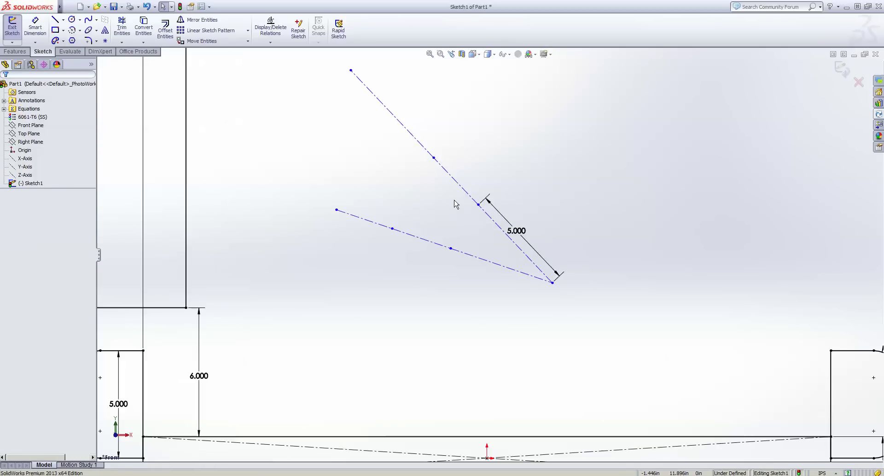
click(362, 221)
key(Delete)
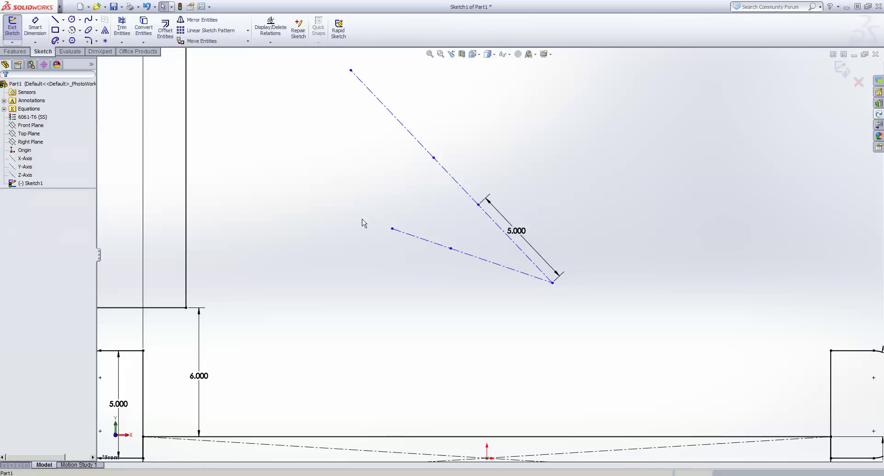
Dimension the outer segment of the flatter chain to 4 in and place the dimension just below it.
right_click(421, 228)
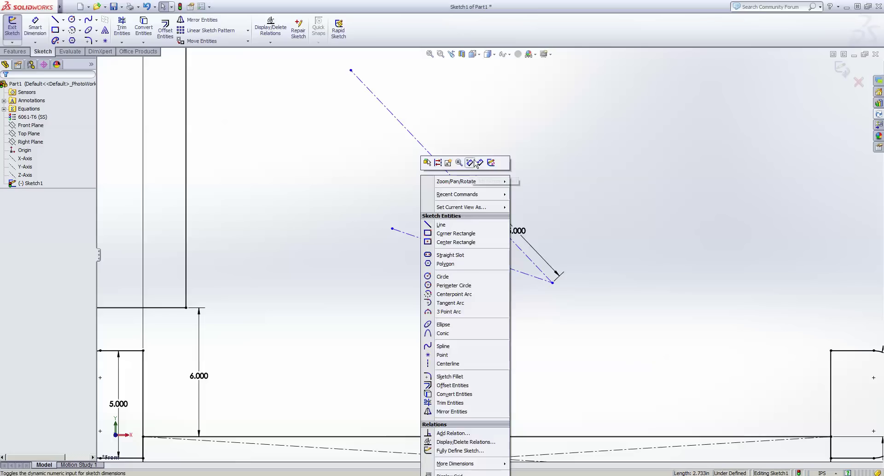
click(449, 234)
click(416, 237)
click(415, 244)
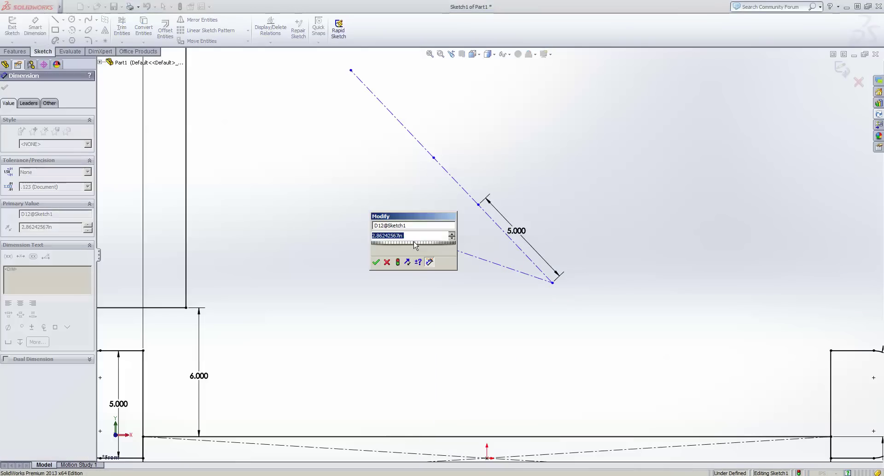
text(4)
key(Return)
key(Escape)
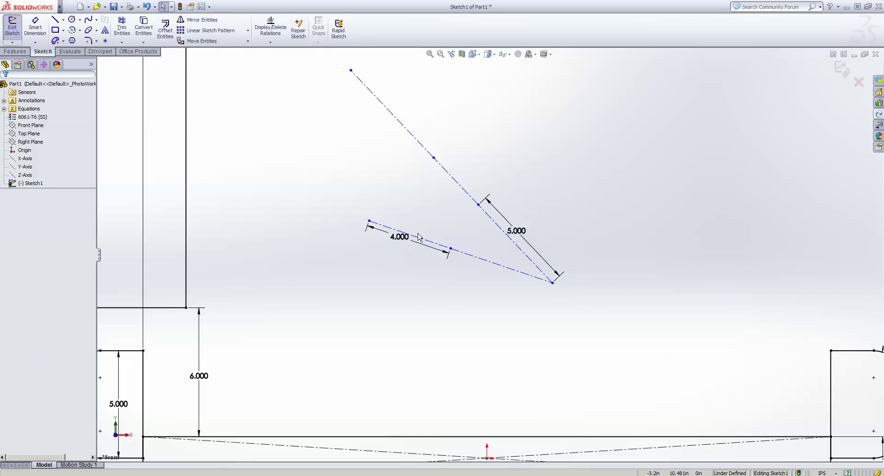
drag(405, 244, 397, 248)
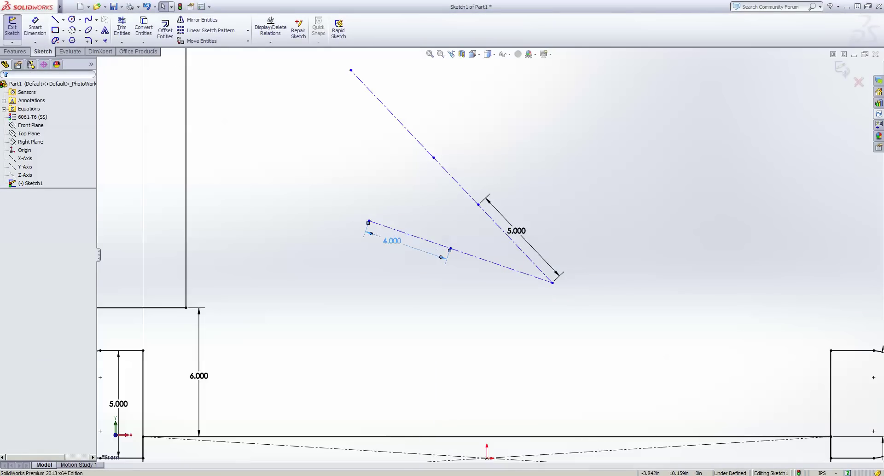
click(504, 269)
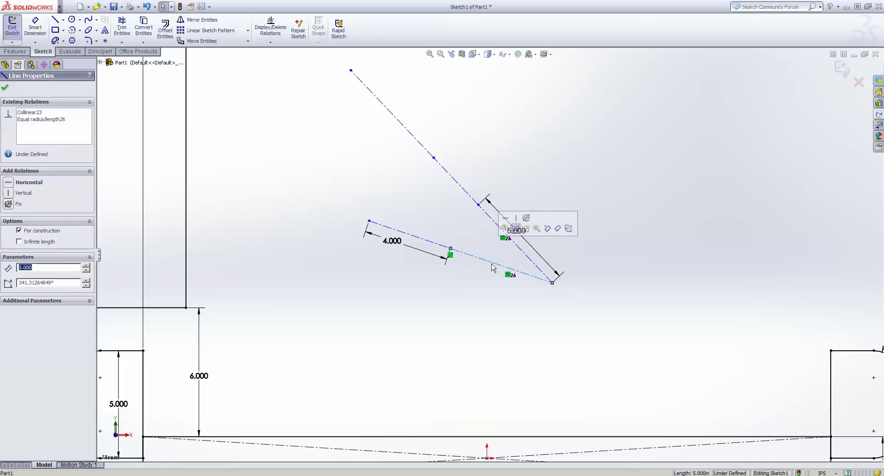
click(423, 239)
click(354, 277)
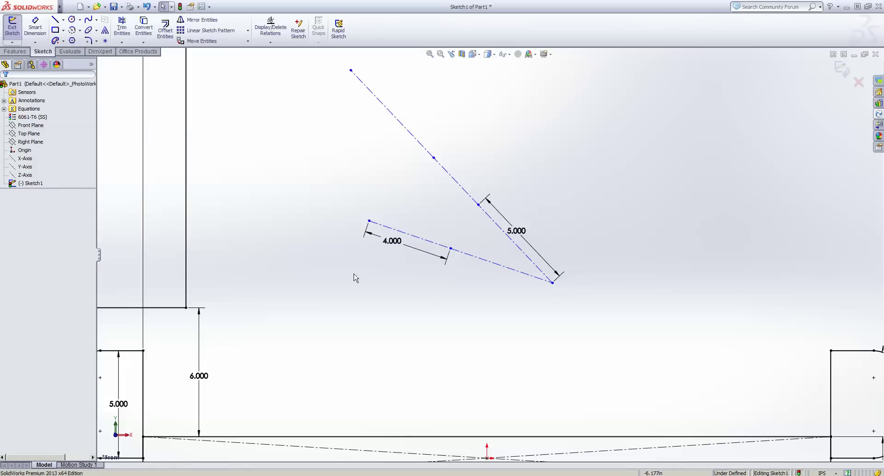
drag(340, 291, 482, 190)
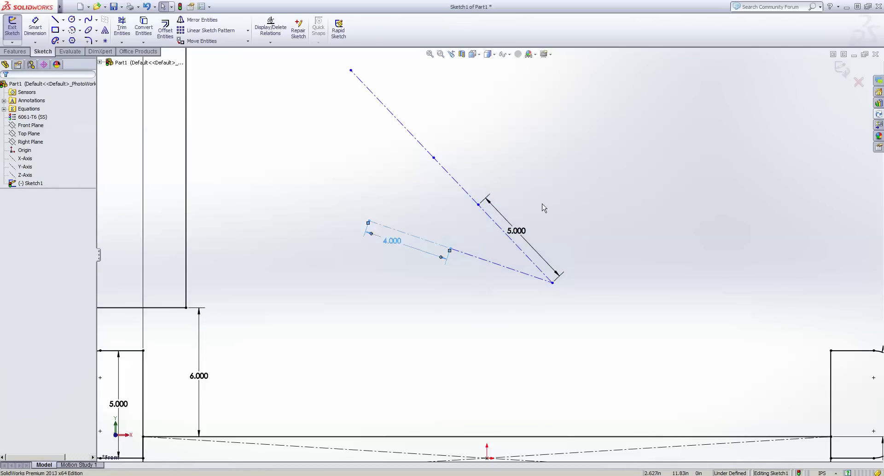
click(523, 188)
right_click(502, 186)
key(Escape)
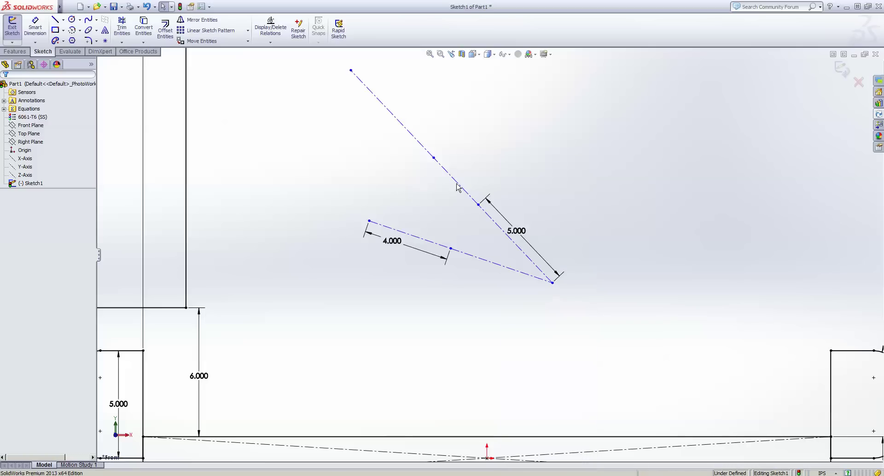
Make the upper two segments of the steep chain equal in length to the flatter chain's 4 in segment.
click(457, 184)
ctrl+click(419, 146)
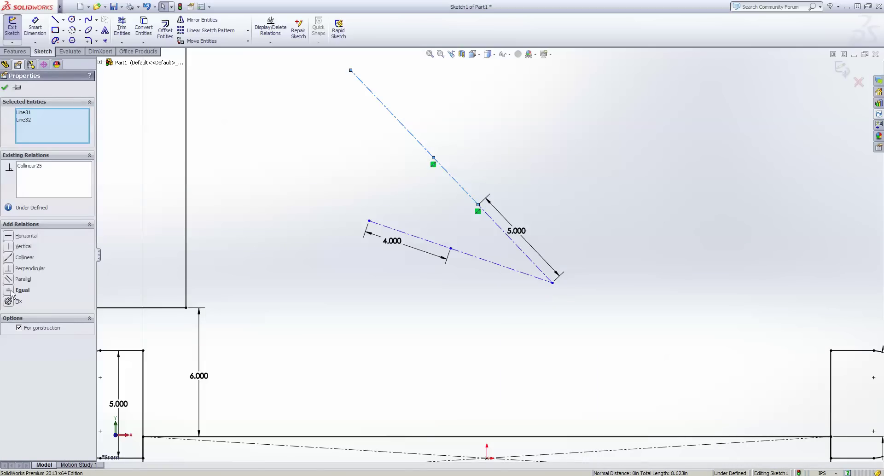
ctrl+click(422, 239)
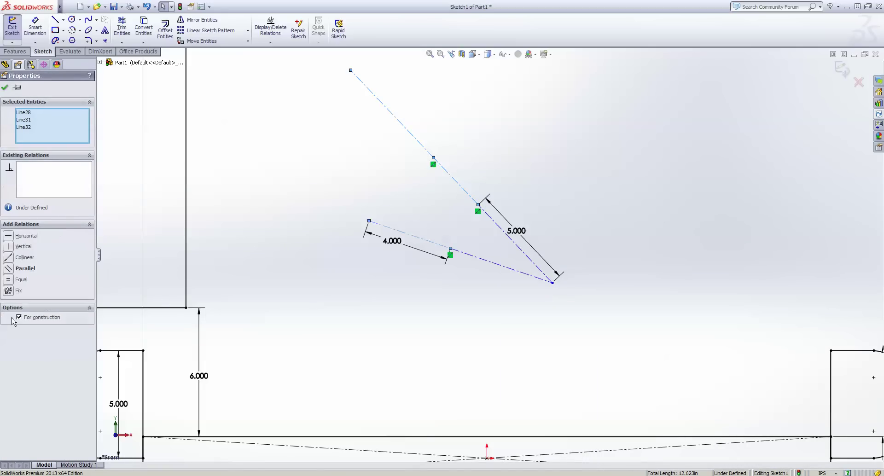
click(13, 279)
click(326, 182)
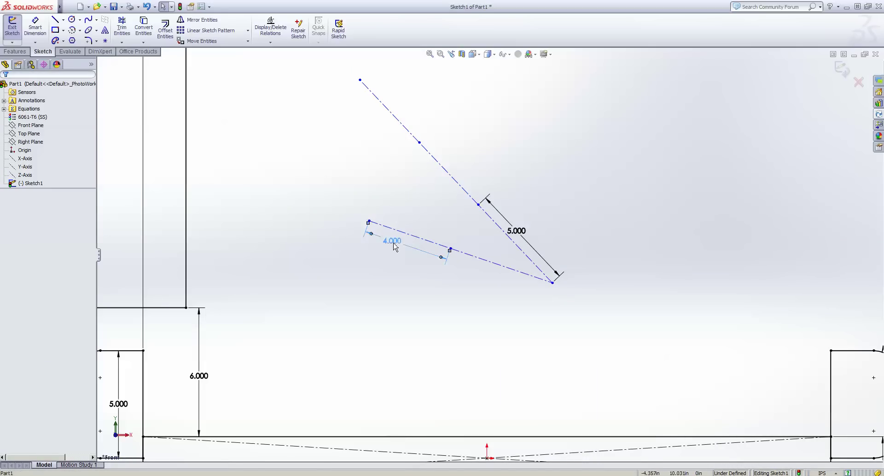
Reposition the 4 in and 5 in dimensions slightly farther from their centerline segments.
drag(413, 231, 428, 234)
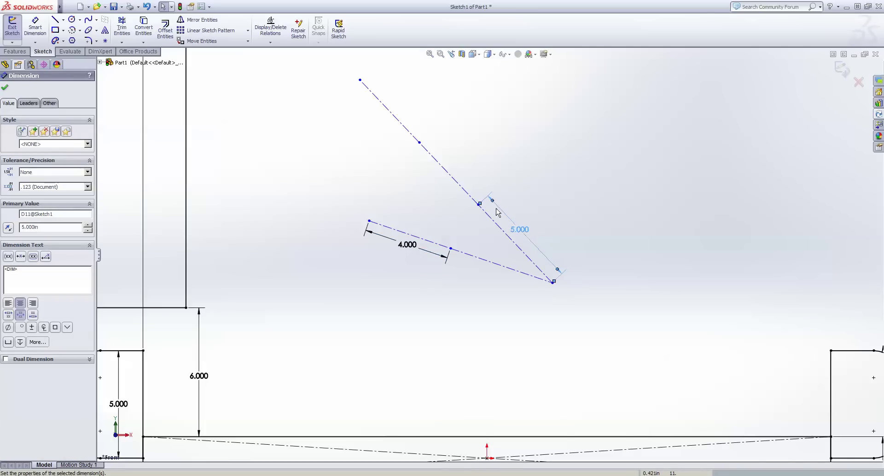
click(516, 233)
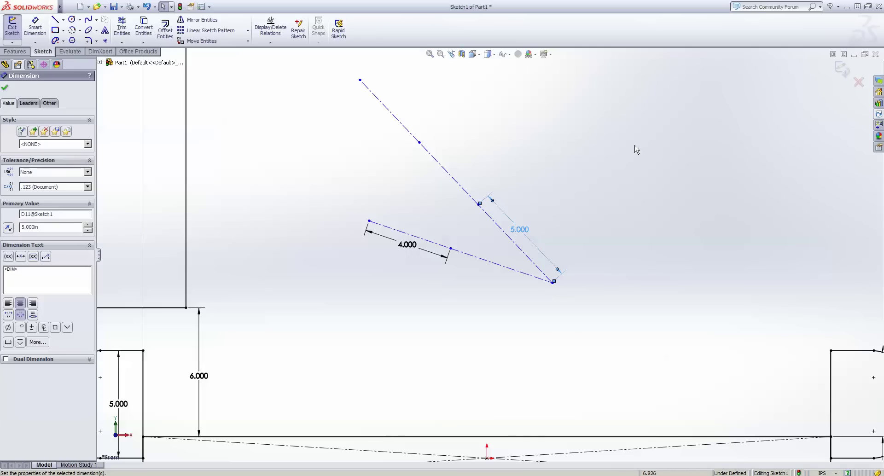
drag(520, 233, 522, 229)
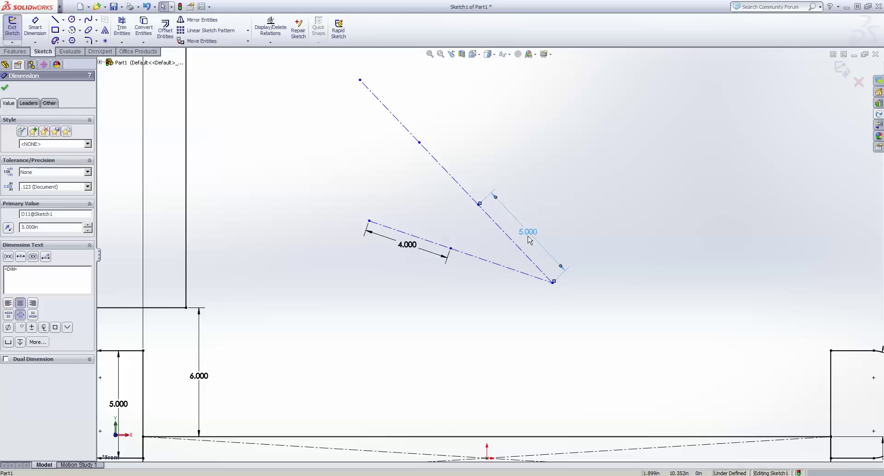
click(525, 182)
drag(414, 248, 410, 248)
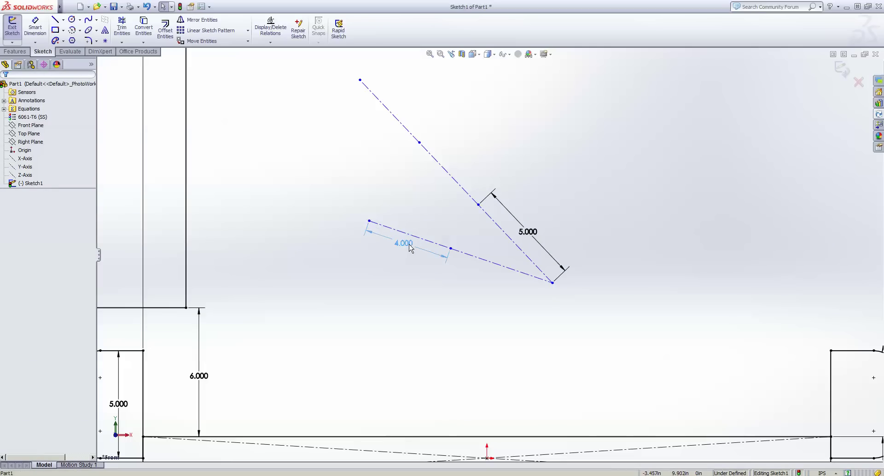
click(396, 120)
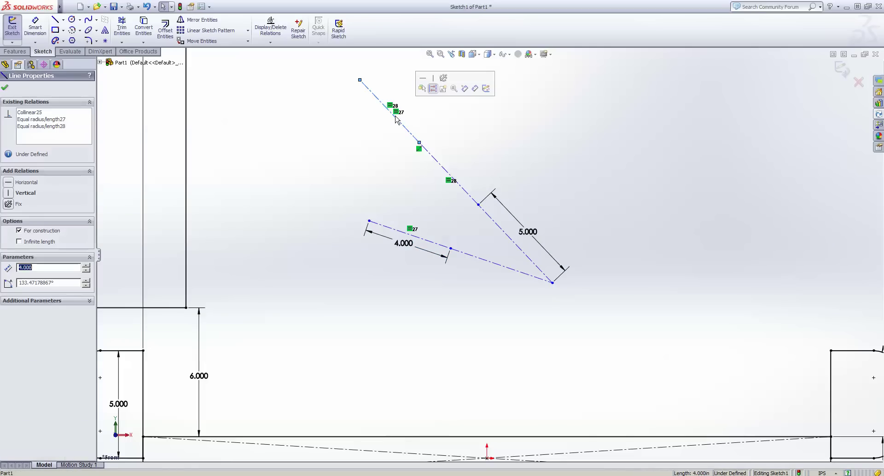
click(405, 219)
mouse_move(529, 232)
mouse_down()
mouse_move(517, 233)
mouse_move(531, 231)
mouse_up()
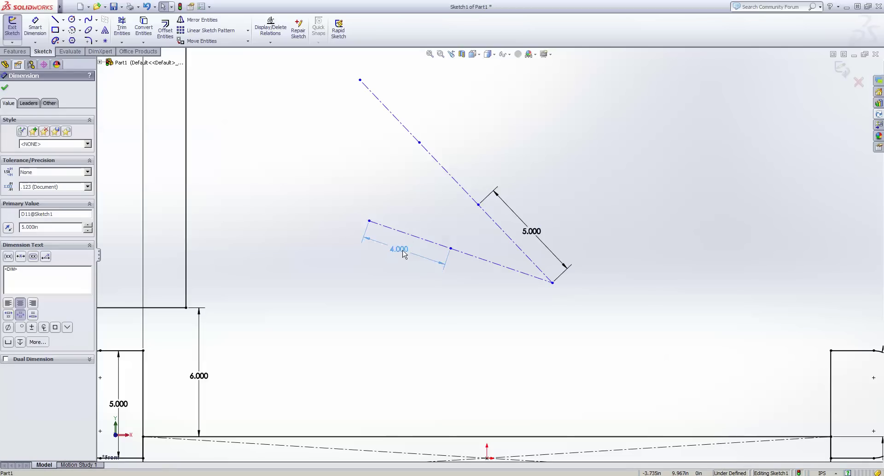
click(417, 218)
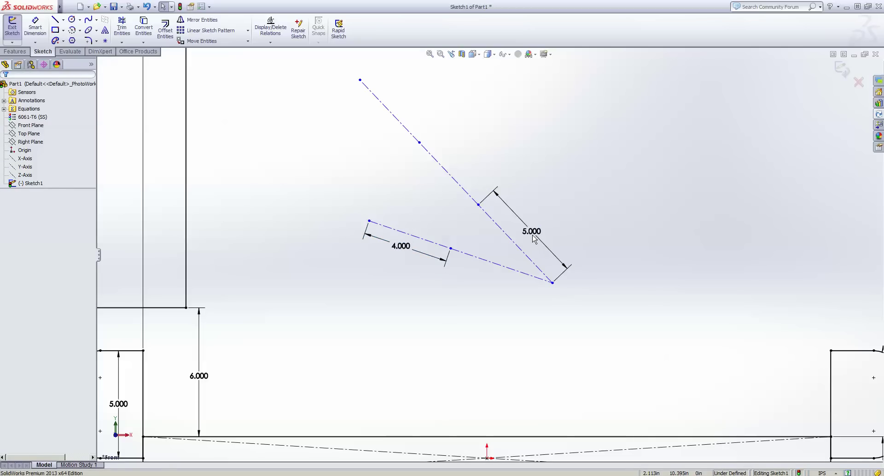
mouse_move(533, 237)
mouse_down()
mouse_move(495, 238)
mouse_move(513, 223)
mouse_move(536, 233)
mouse_up()
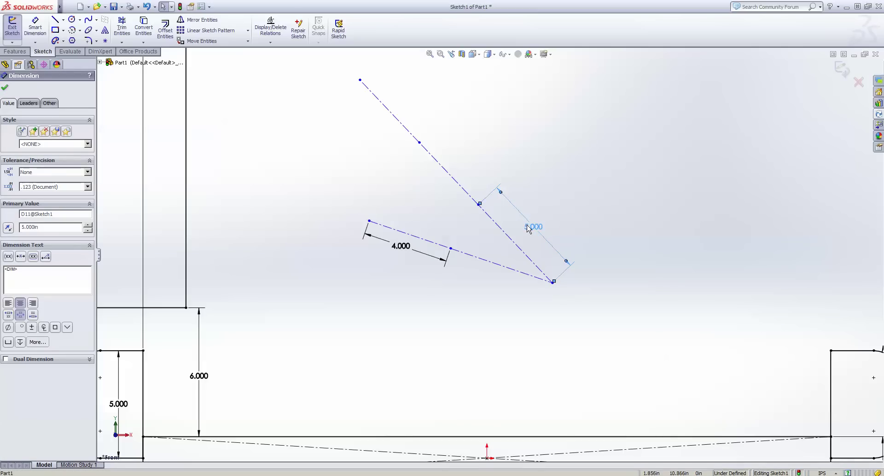
click(513, 225)
scroll(513, 223, down, 1)
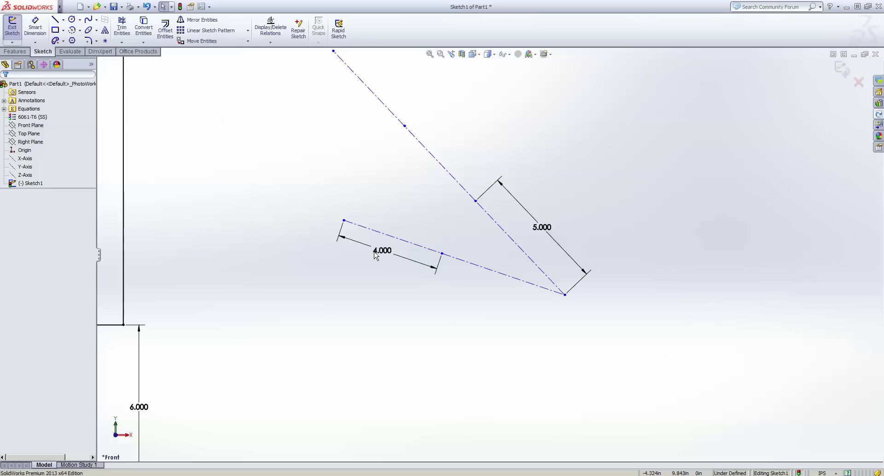
scroll(488, 254, up, 2)
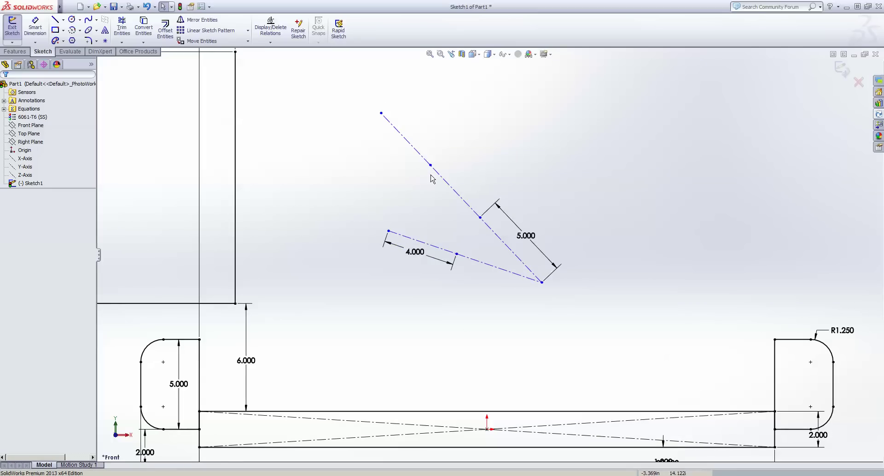
Try a 7 in length for the flatter chain's 4 in segment, and undo the change.
drag(395, 280, 547, 184)
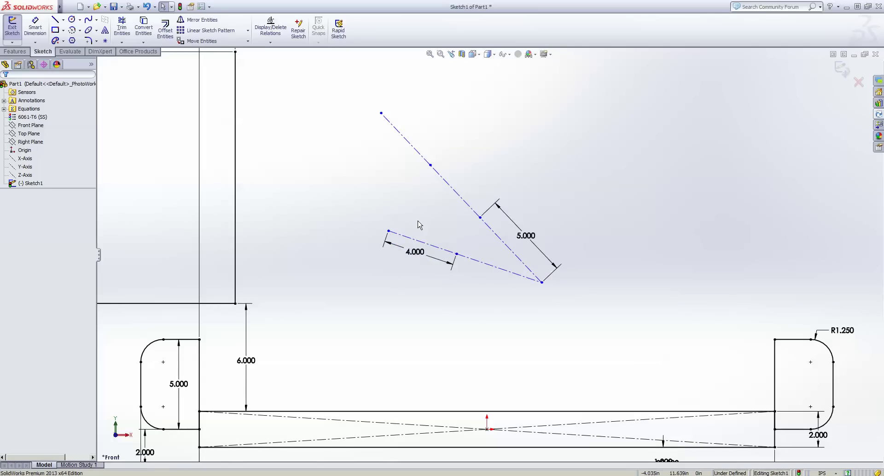
double_click(417, 257)
text(7)
key(Return)
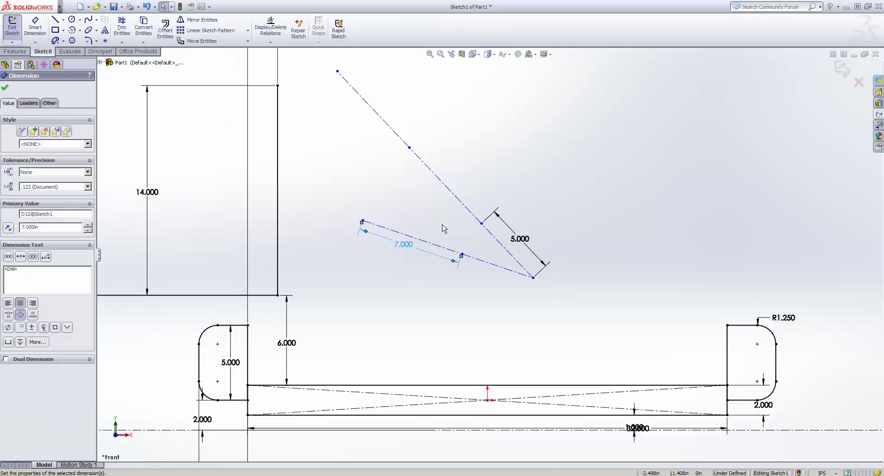
key(Escape)
key(f)
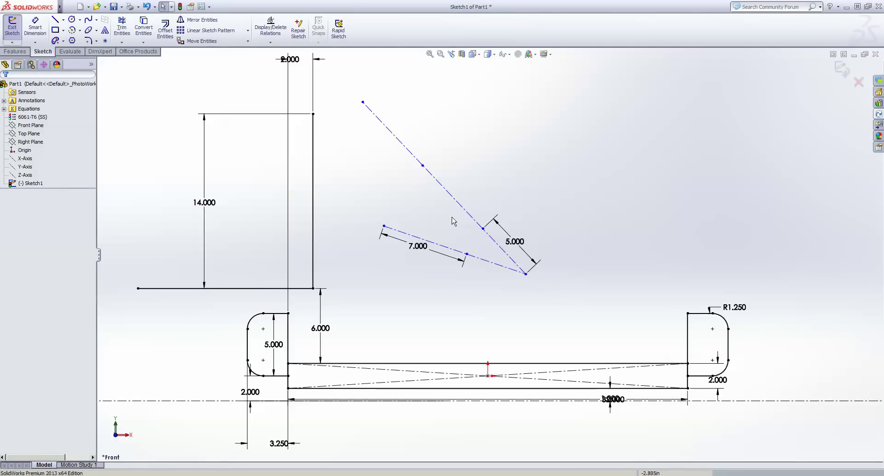
key(ctrl+z)
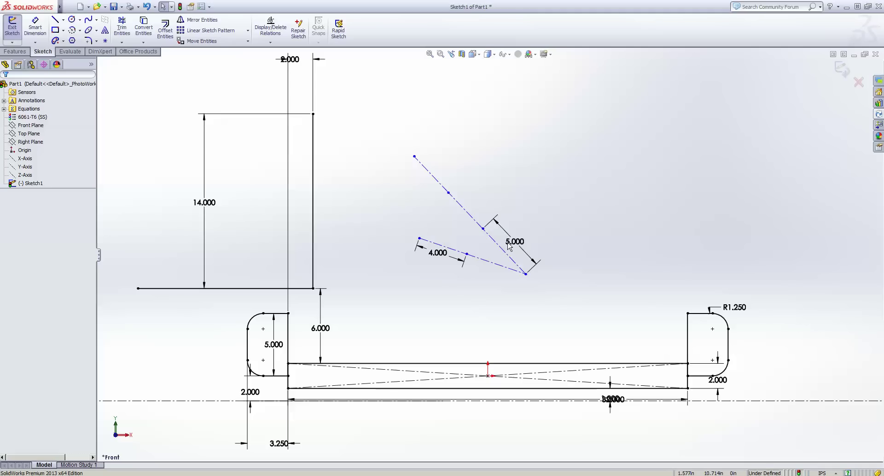
Move the chains' shared lower endpoint down near the bar and dimension it 1 in above the bar's upper edge.
drag(525, 276, 504, 334)
right_click(504, 334)
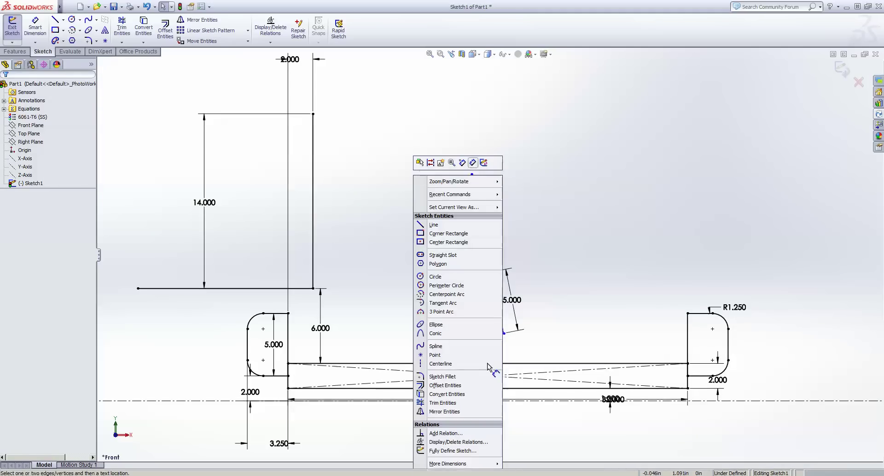
click(473, 163)
click(503, 332)
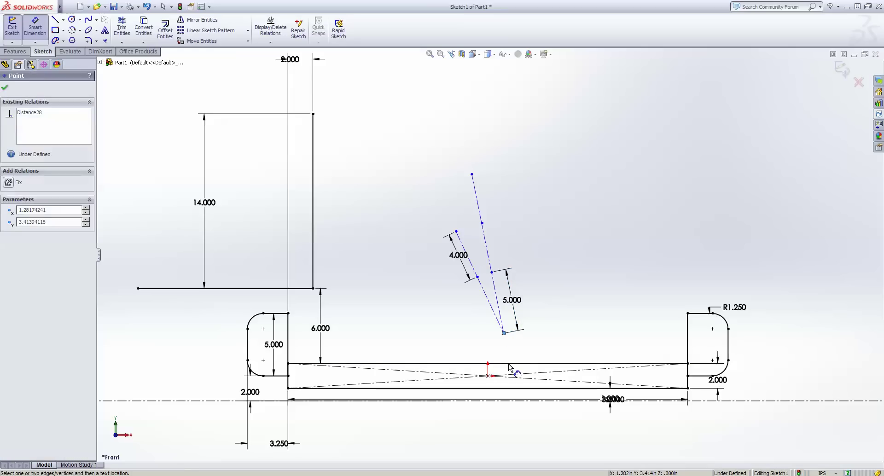
click(506, 363)
click(510, 354)
text(1)
key(Return)
key(Escape)
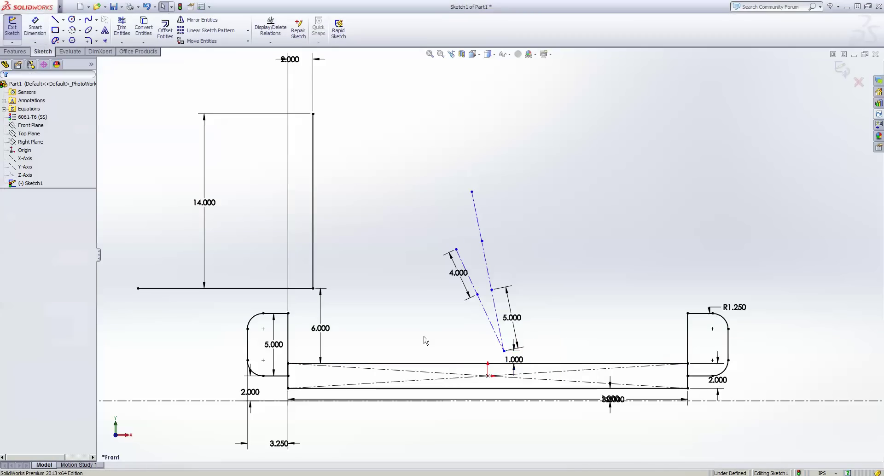
Swing both chains' free ends toward the 14 in lines, with the shorter chain's end level with the horizontal line.
drag(456, 250, 356, 328)
drag(434, 192, 362, 255)
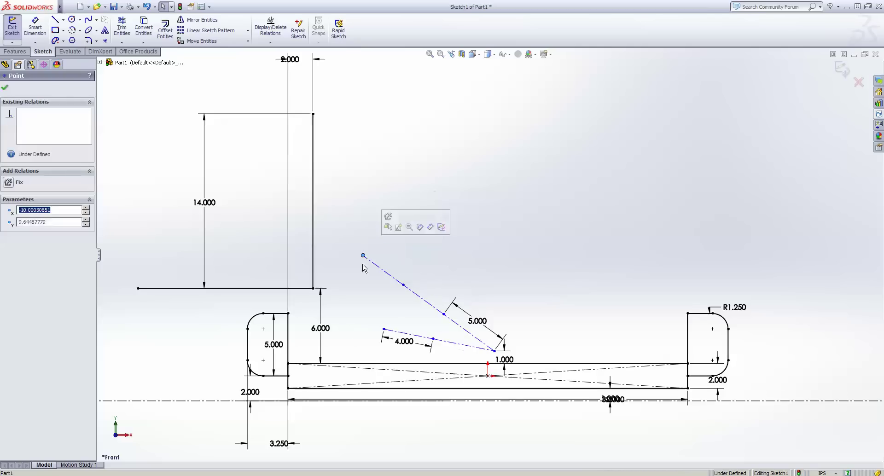
click(363, 296)
click(383, 329)
drag(383, 328, 358, 308)
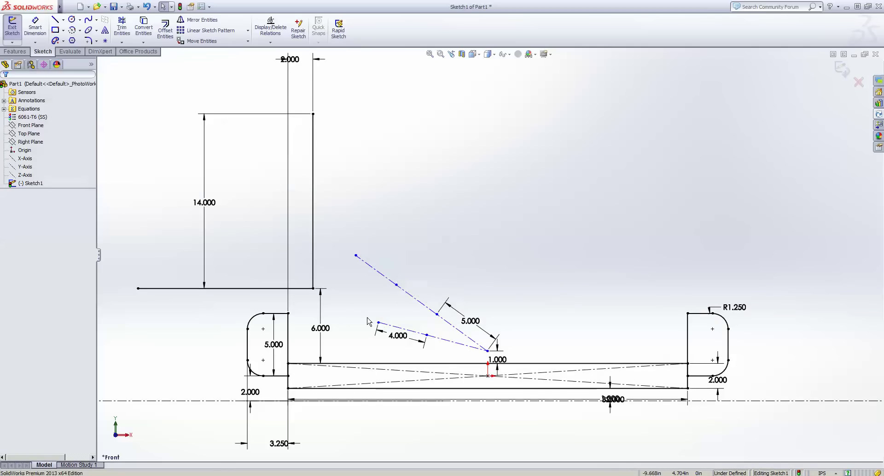
click(358, 308)
drag(355, 255, 335, 232)
click(345, 280)
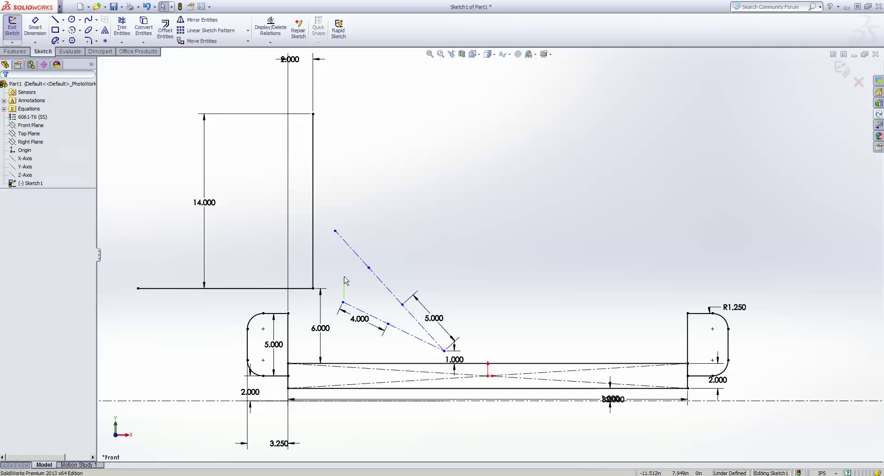
drag(342, 303, 348, 289)
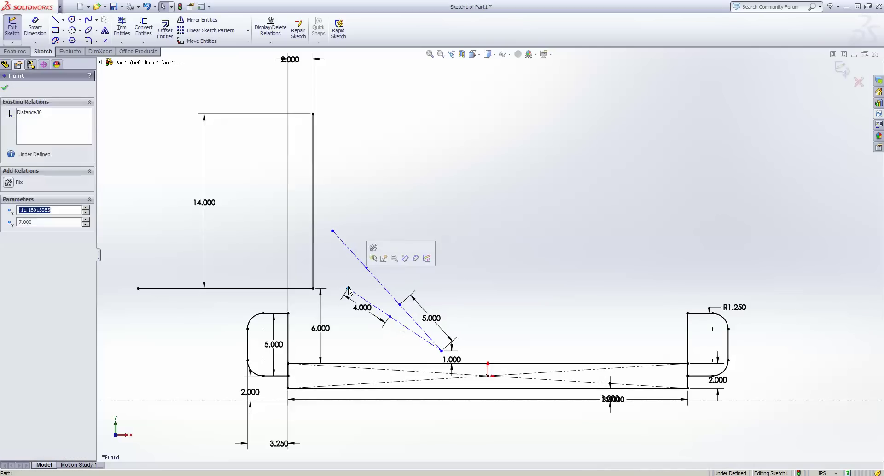
click(356, 304)
Sketch two separate two-segment centerline chains from the corner where the 14 in lines meet, each with a short outer segment.
scroll(329, 275, down, 2)
right_click(398, 177)
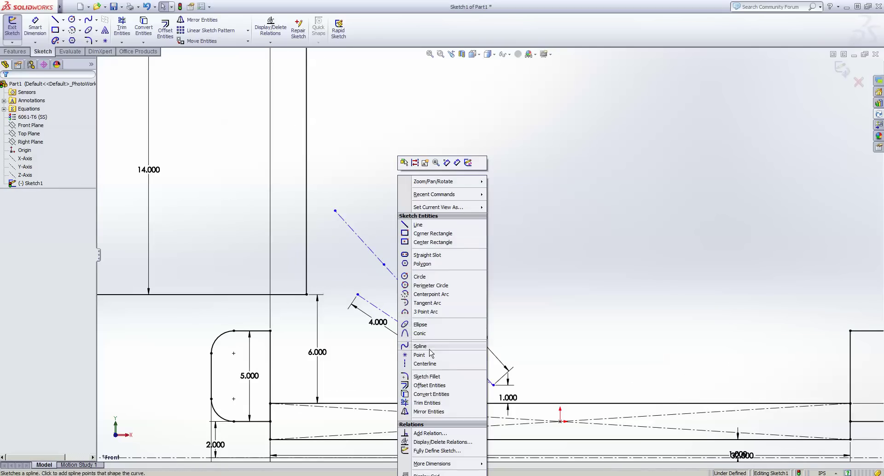
click(425, 364)
click(306, 294)
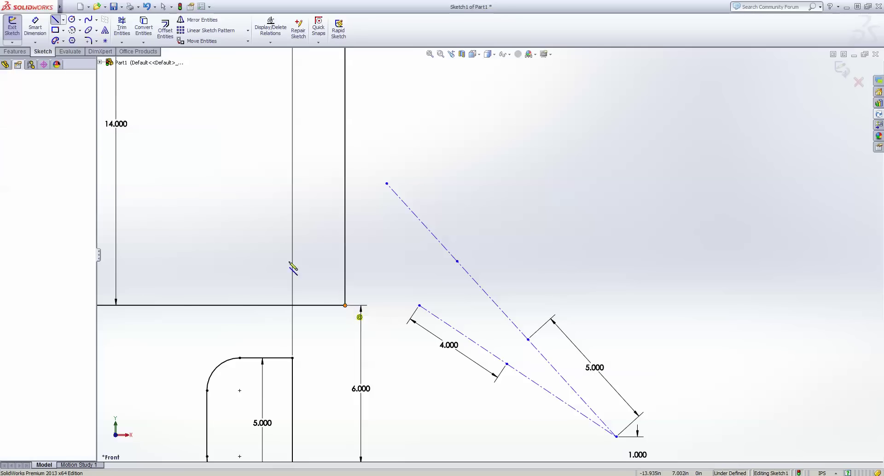
click(278, 242)
double_click(302, 183)
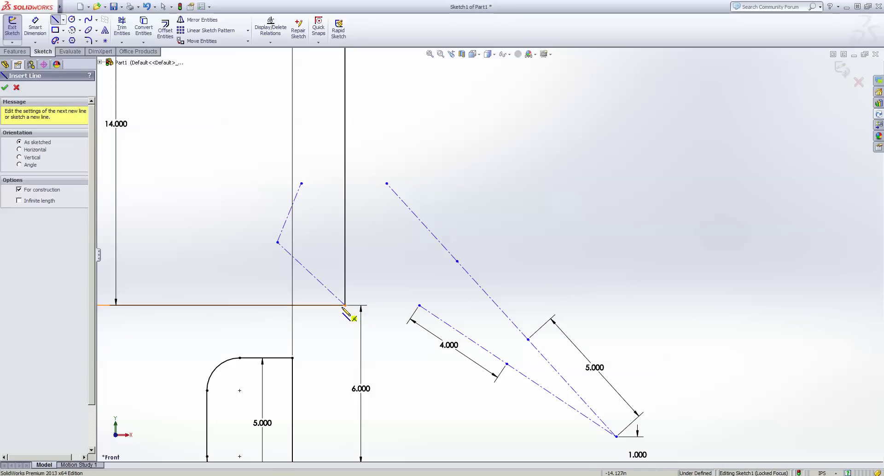
key(Escape)
click(201, 261)
double_click(174, 211)
key(Escape)
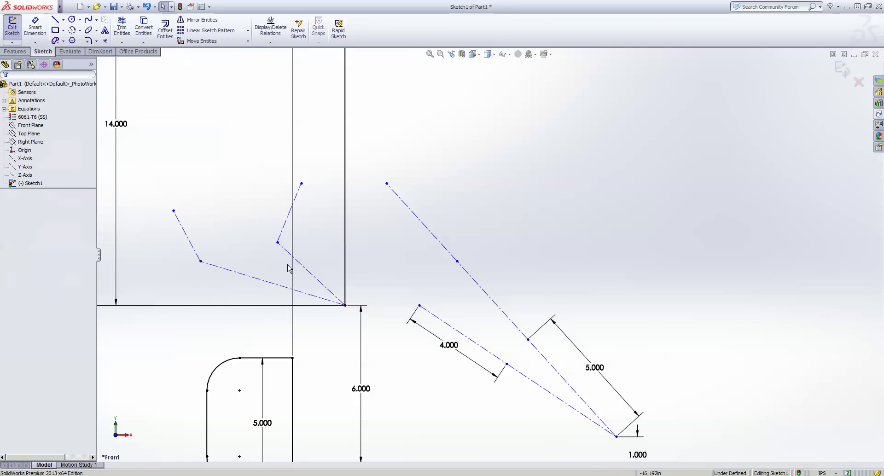
Make the two long centerline segments that start at the 14 in lines' corner equal in length.
click(289, 256)
ctrl+click(246, 276)
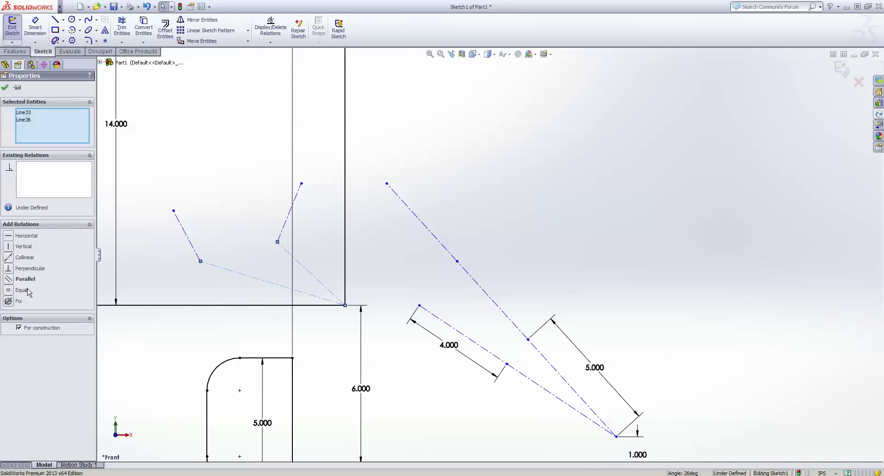
click(13, 291)
click(262, 209)
Make each new chain's short outer segment perpendicular to its own long segment.
click(245, 179)
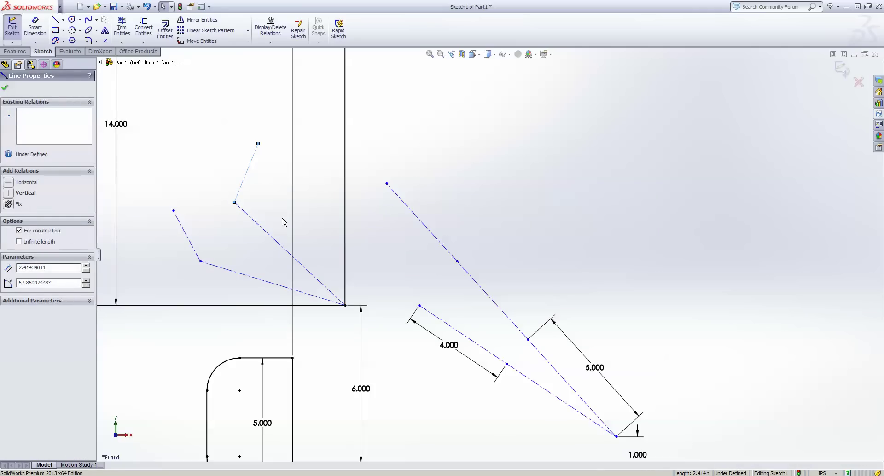
ctrl+click(261, 227)
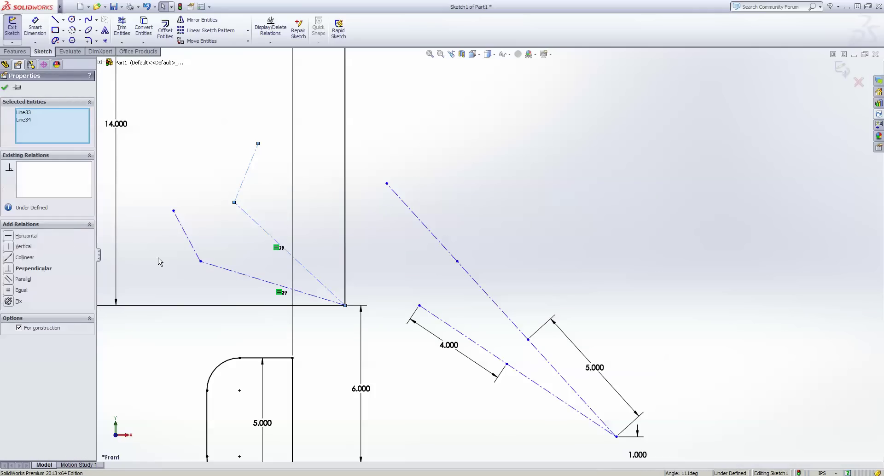
click(8, 268)
click(181, 171)
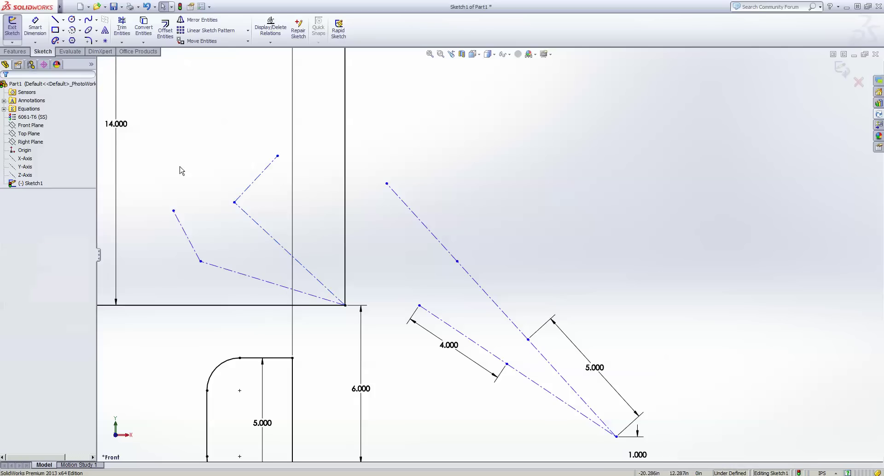
click(184, 236)
ctrl+click(221, 267)
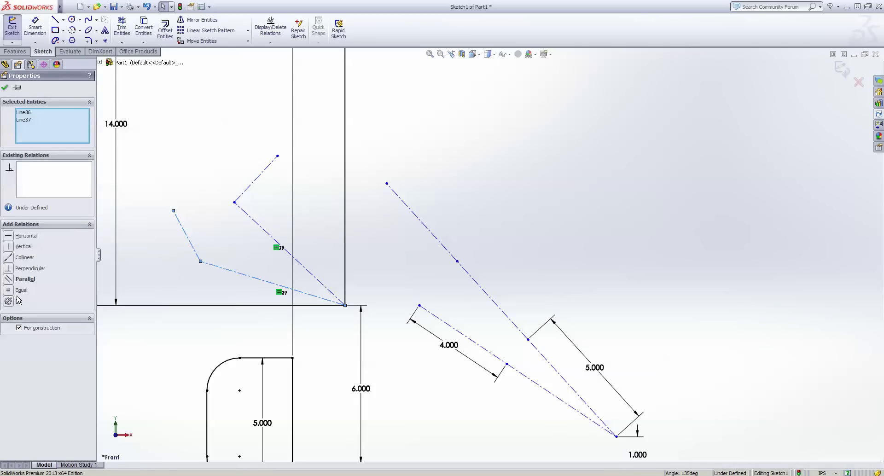
click(11, 269)
click(202, 173)
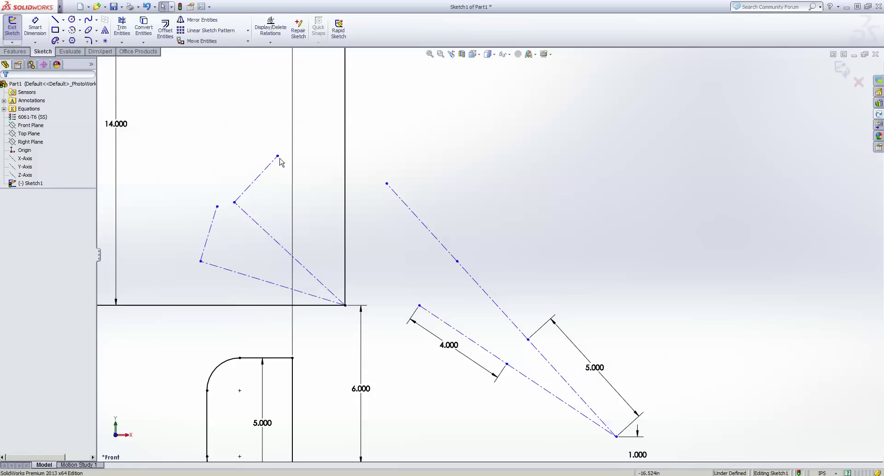
Shorten the upper chain's short outer segment and make the two short outer segments equal in length.
mouse_move(278, 156)
mouse_down()
mouse_move(278, 138)
mouse_move(266, 169)
mouse_up()
click(250, 185)
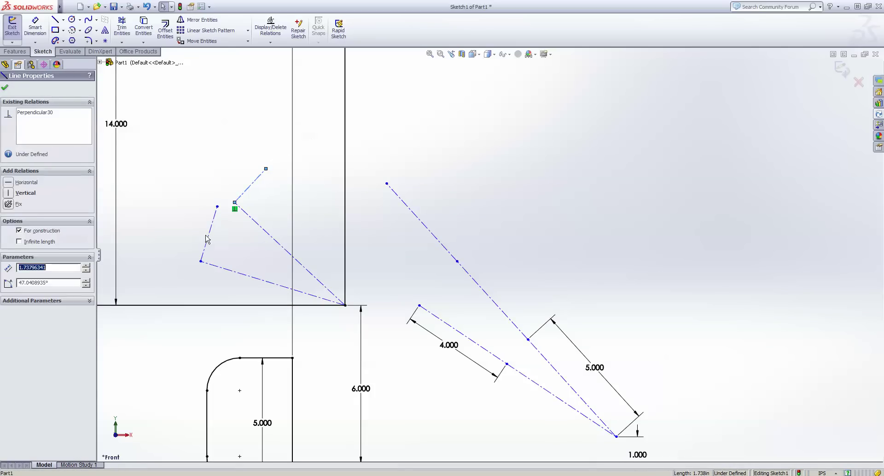
ctrl+click(209, 241)
click(13, 291)
click(212, 157)
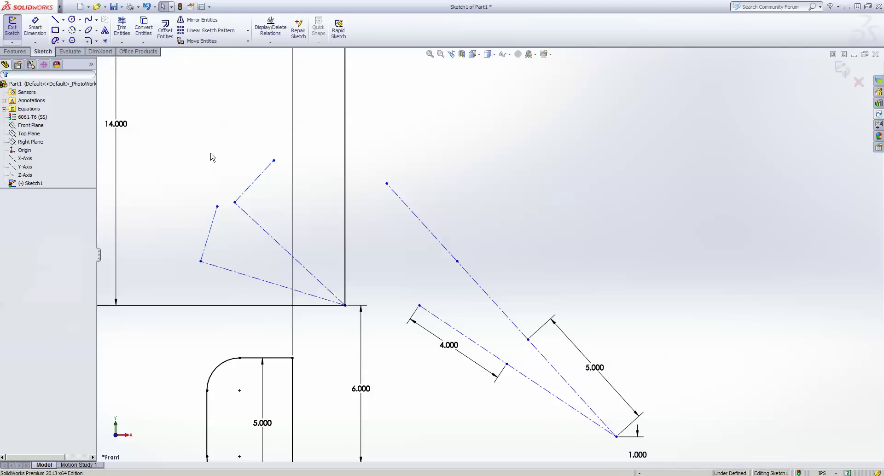
Snap the elbow of one new chain onto the vertical 14 in line and the other elbow onto the horizontal one.
drag(235, 203, 345, 180)
drag(226, 269, 213, 305)
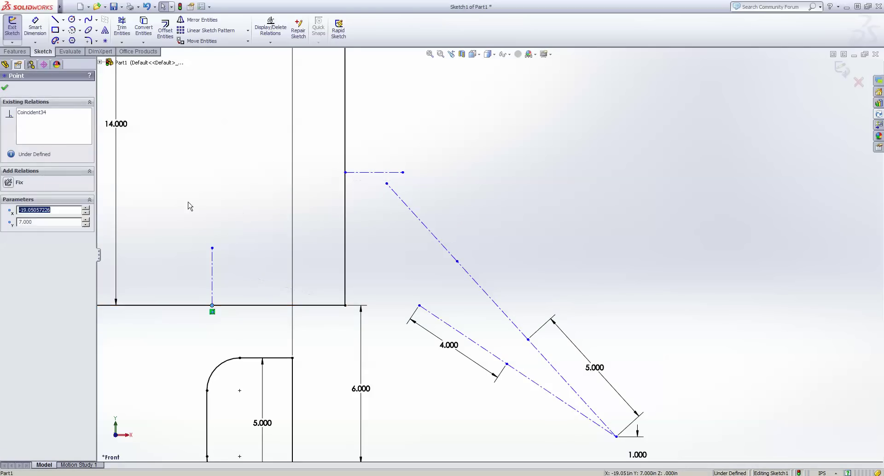
click(189, 203)
Join the horizontal short segment's free end to the two-segment linkage chain and the vertical one's to the three-segment chain.
drag(403, 172, 356, 231)
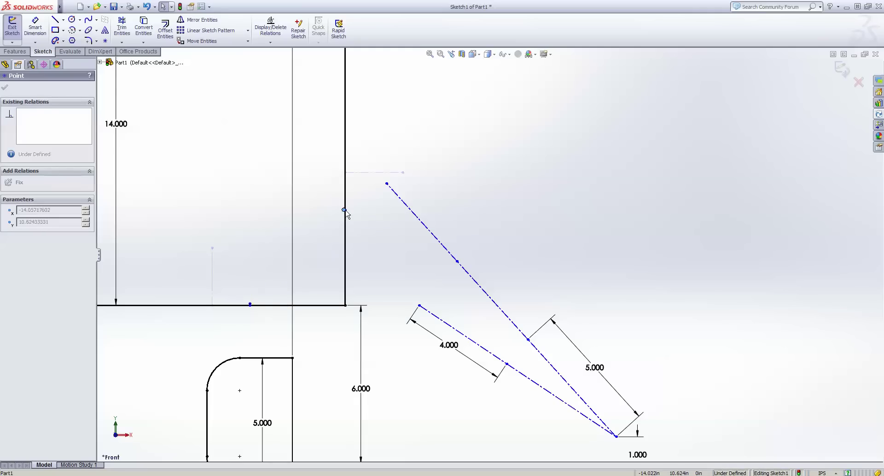
mouse_move(345, 210)
mouse_down()
mouse_move(362, 208)
mouse_move(395, 229)
mouse_move(417, 268)
mouse_move(401, 301)
mouse_move(415, 304)
mouse_move(404, 292)
mouse_move(420, 291)
mouse_move(403, 292)
mouse_up()
click(381, 244)
mouse_move(362, 184)
mouse_down()
mouse_move(336, 240)
mouse_move(318, 207)
mouse_up()
scroll(492, 241, up, 4)
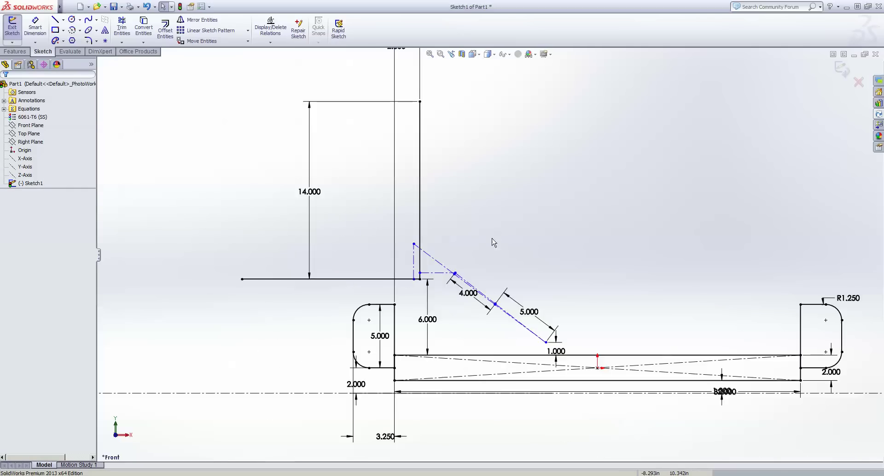
Move the joined linkage through different positions, leaving the vertical short segment between the bar's end and the vertical 14 in line.
scroll(493, 276, down, 4)
mouse_move(608, 390)
mouse_down()
mouse_move(570, 387)
mouse_move(562, 374)
mouse_move(572, 374)
mouse_up()
click(575, 194)
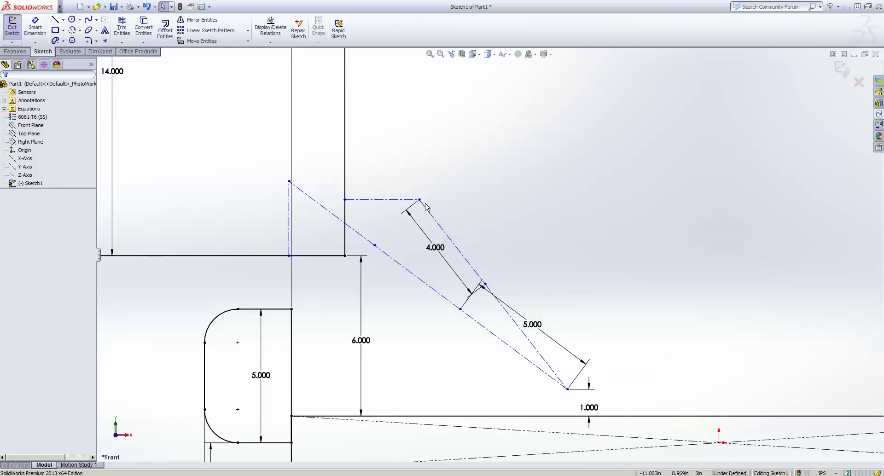
key(f)
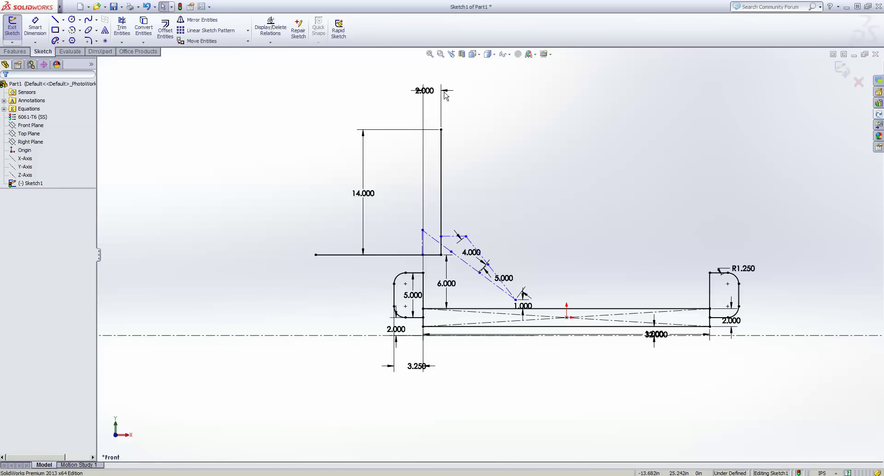
key(shift+z)
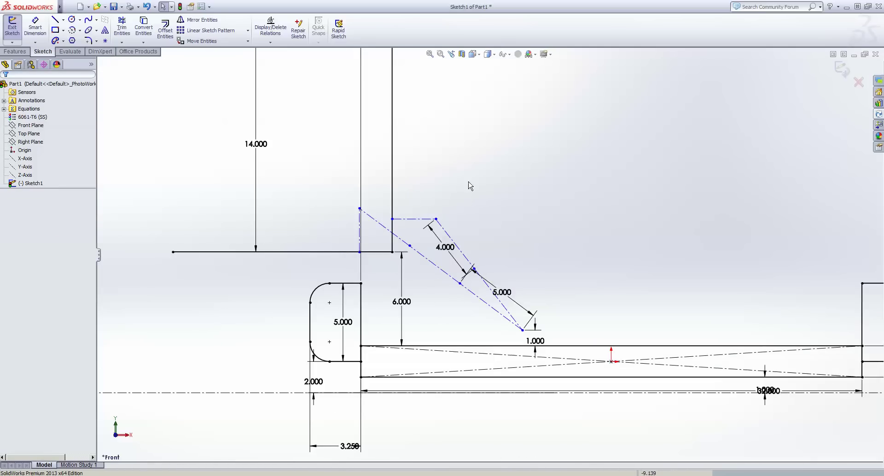
drag(410, 248, 424, 251)
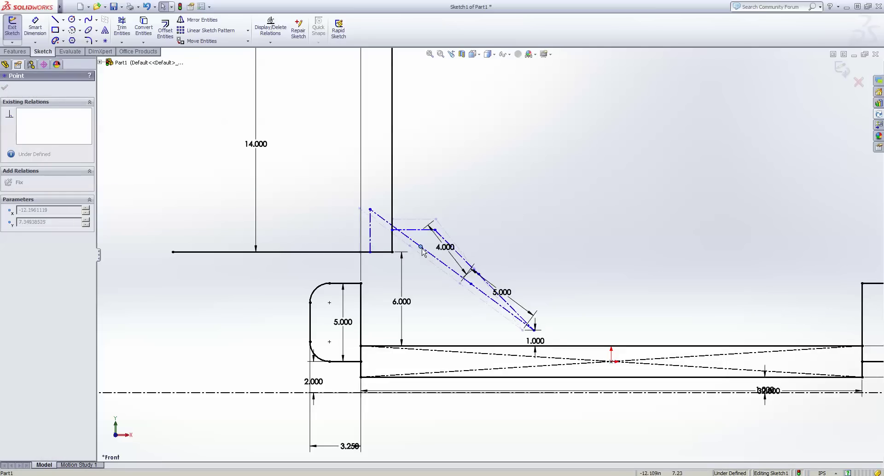
Dimension the distance from the 14 in lines' shared corner to the three-segment chain's end link as 1.793 in and reposition the dimension.
right_click(473, 147)
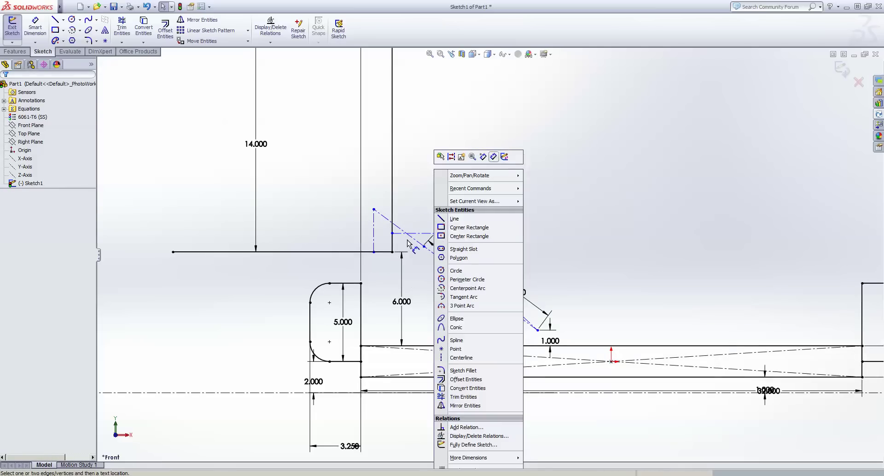
click(493, 156)
scroll(391, 263, down, 5)
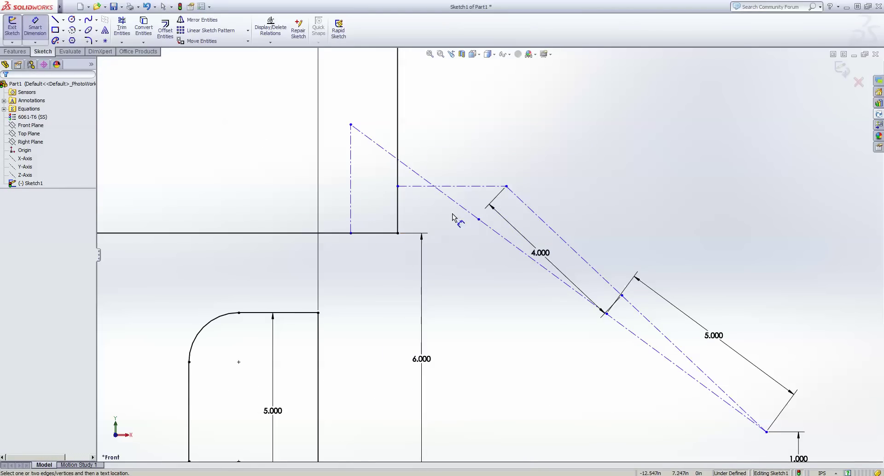
click(457, 205)
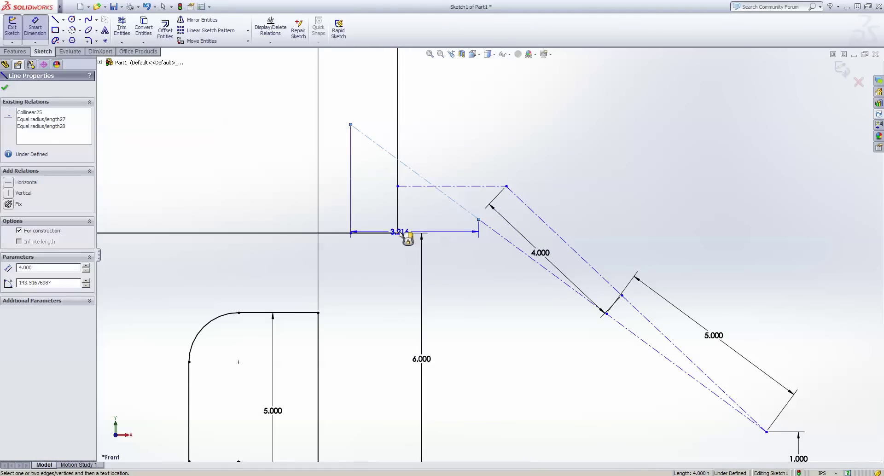
click(398, 233)
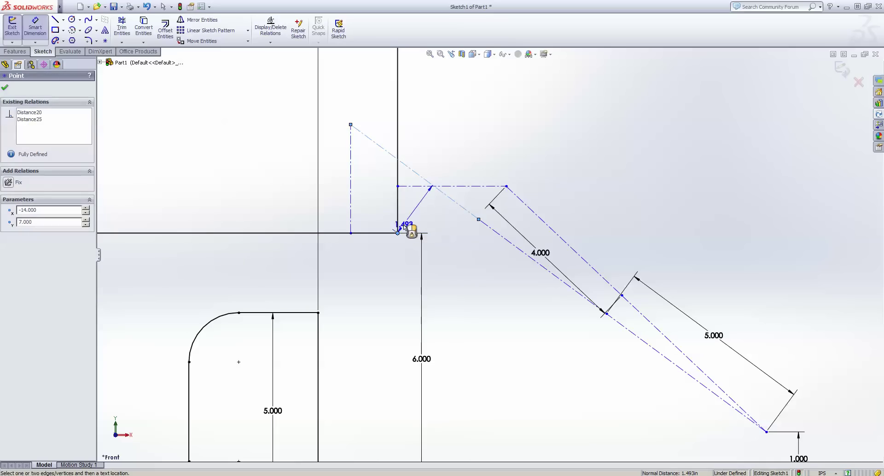
click(424, 210)
scroll(438, 229, up, 3)
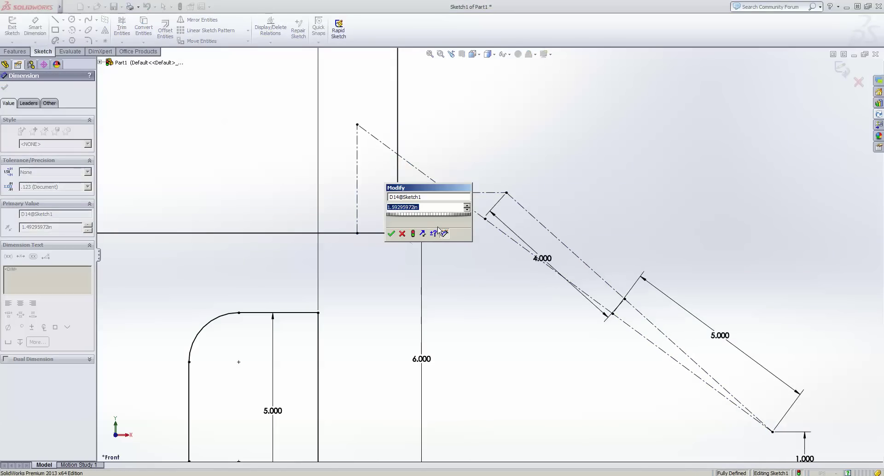
click(391, 234)
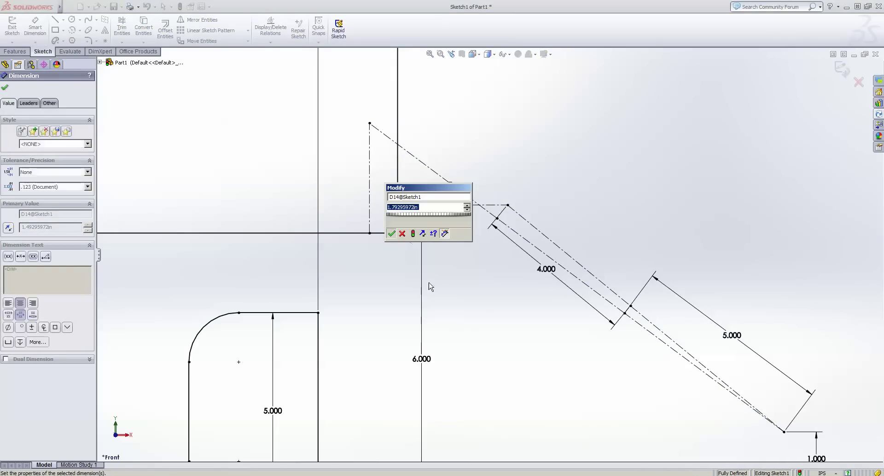
scroll(460, 230, down, 3)
click(437, 227)
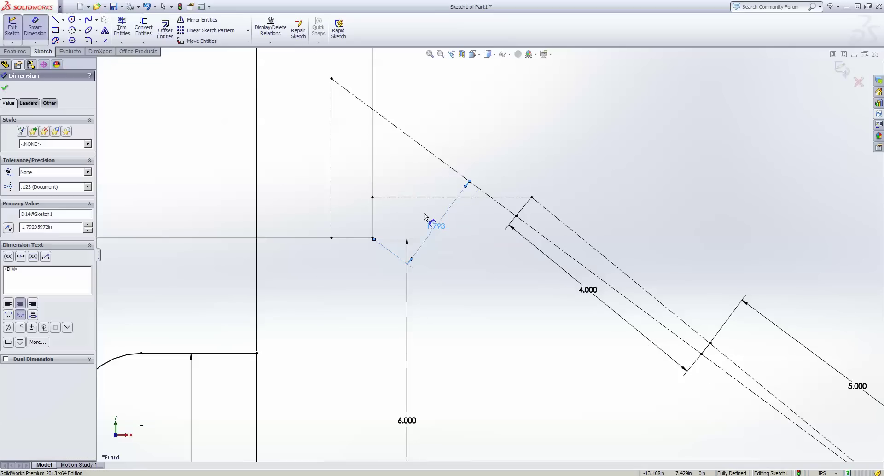
drag(454, 222, 443, 256)
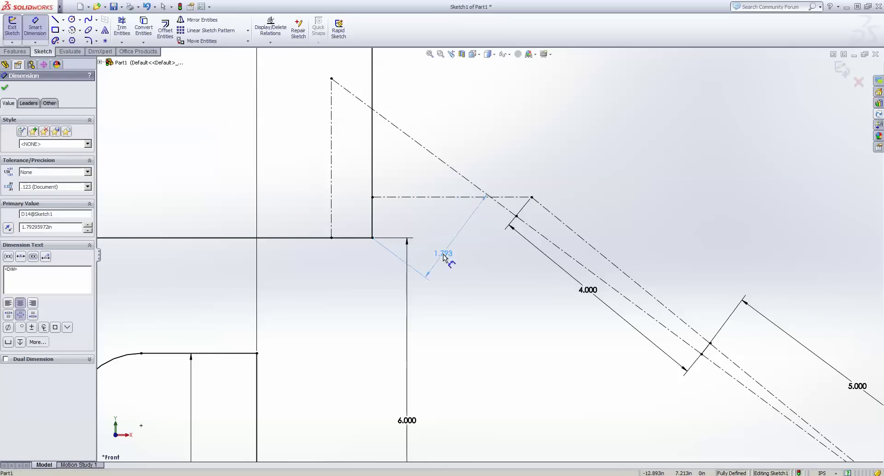
Add a driven dimension between the two-segment chain's upper link and the 14 in lines' shared corner.
click(575, 233)
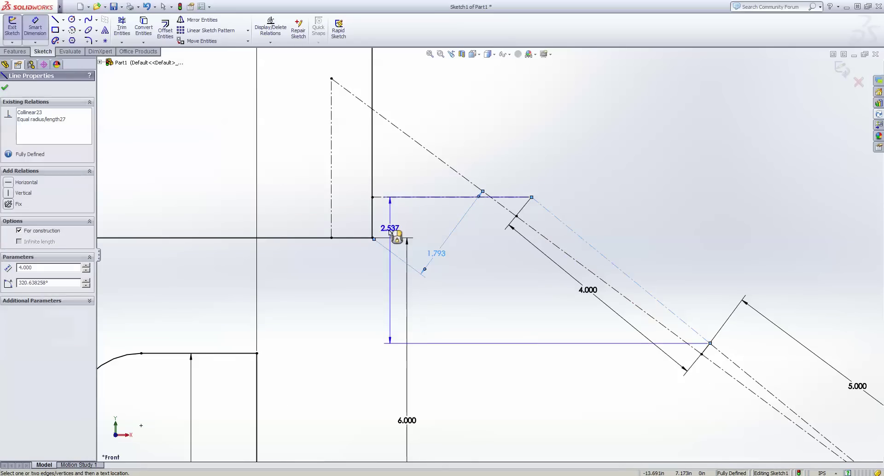
click(375, 243)
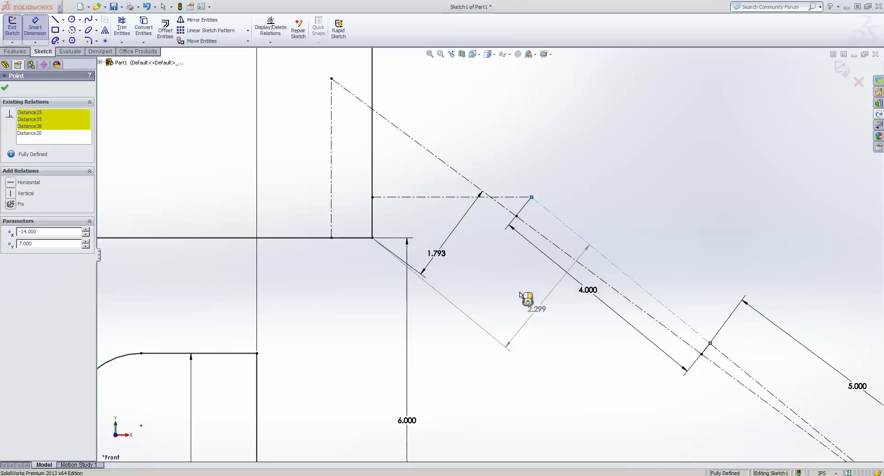
scroll(487, 262, up, 2)
Set the distance from the corner to the three-segment chain's end link to 1.993 in.
double_click(453, 254)
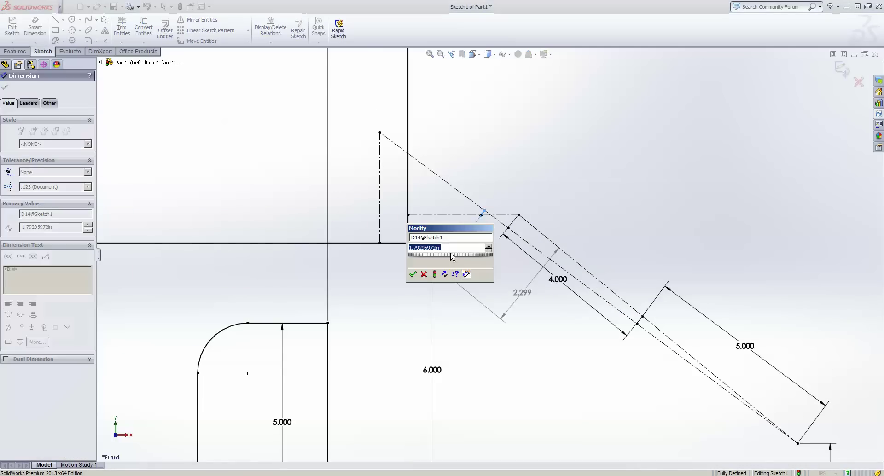
scroll(450, 253, up, 2)
click(413, 274)
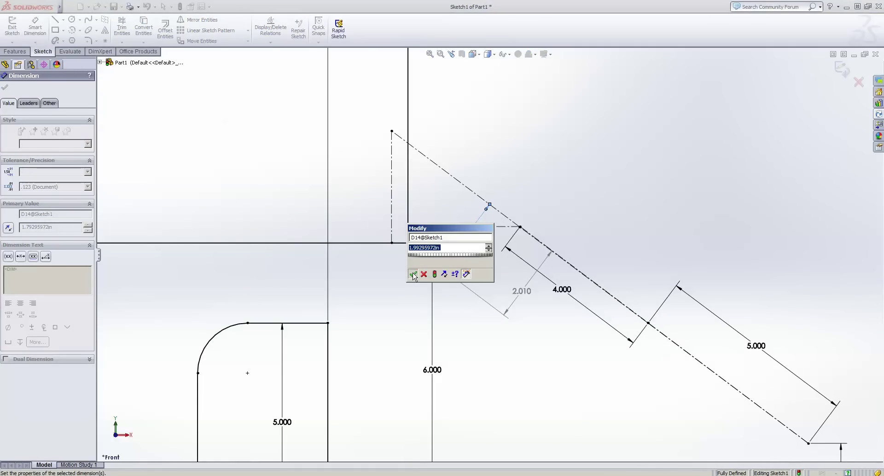
scroll(564, 282, up, 3)
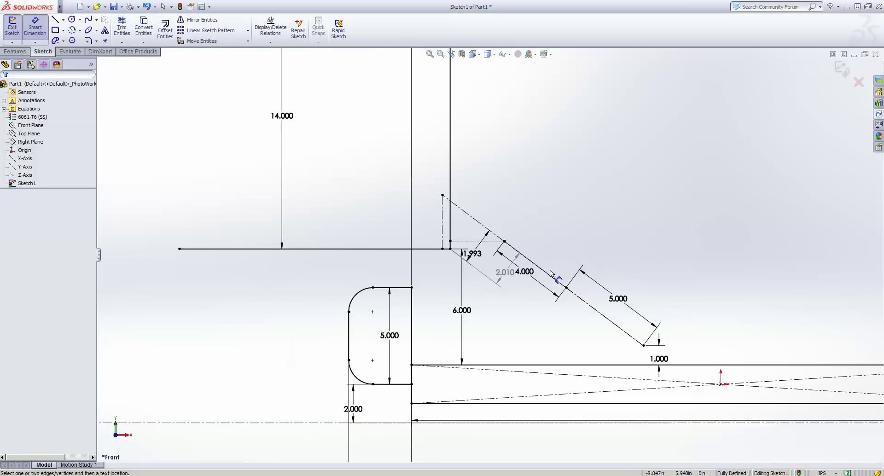
key(Escape)
scroll(570, 237, down, 2)
right_click(565, 164)
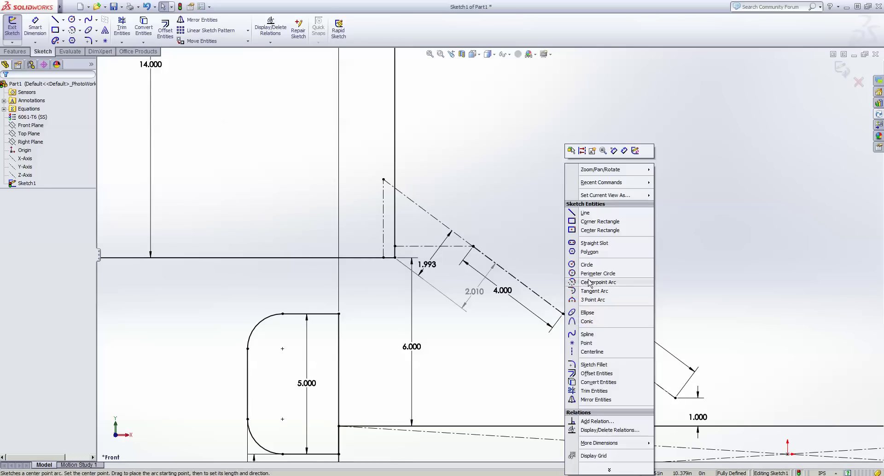
click(584, 353)
scroll(420, 251, down, 3)
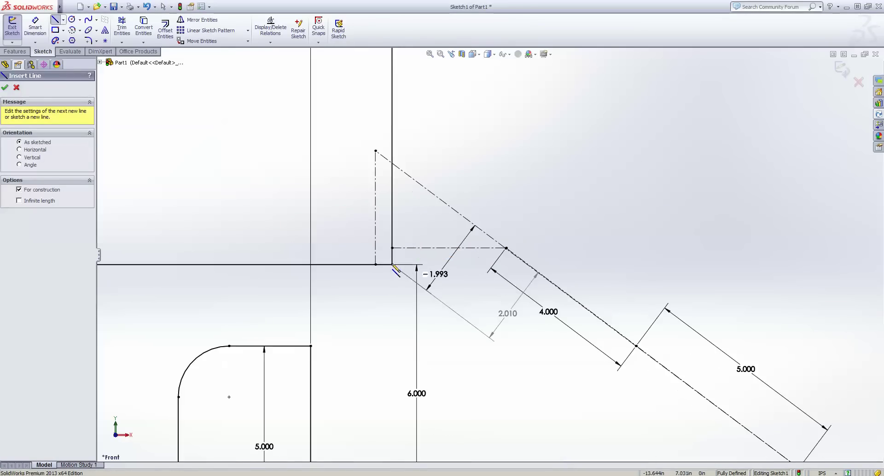
scroll(416, 235, up, 4)
key(Escape)
scroll(461, 266, up, 3)
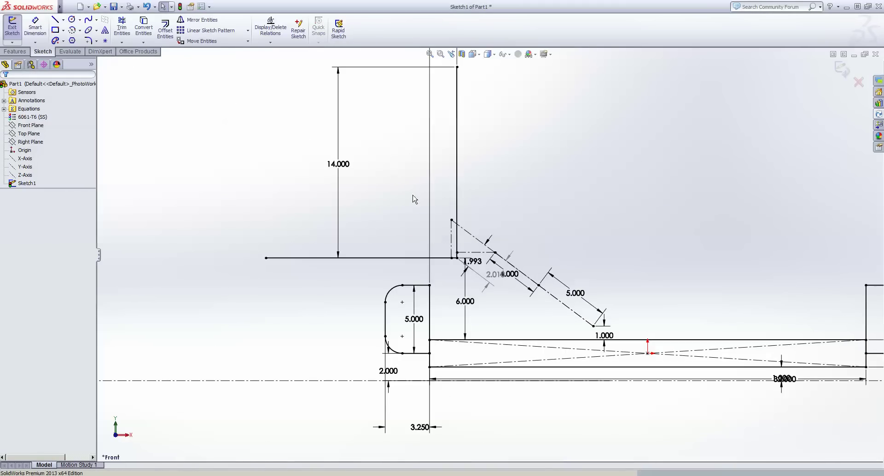
Undo the corner distance dimensions, the joins to the linkage and the elbow snap onto the horizontal 14 in line.
scroll(477, 258, down, 3)
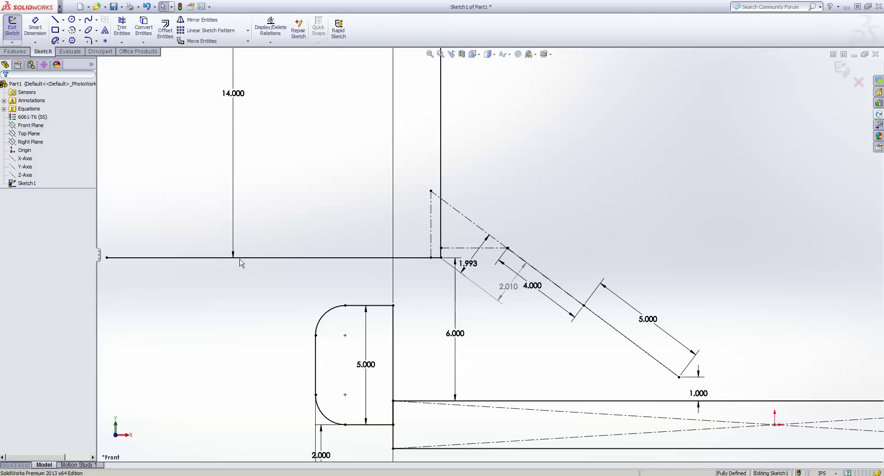
scroll(587, 195, up, 2)
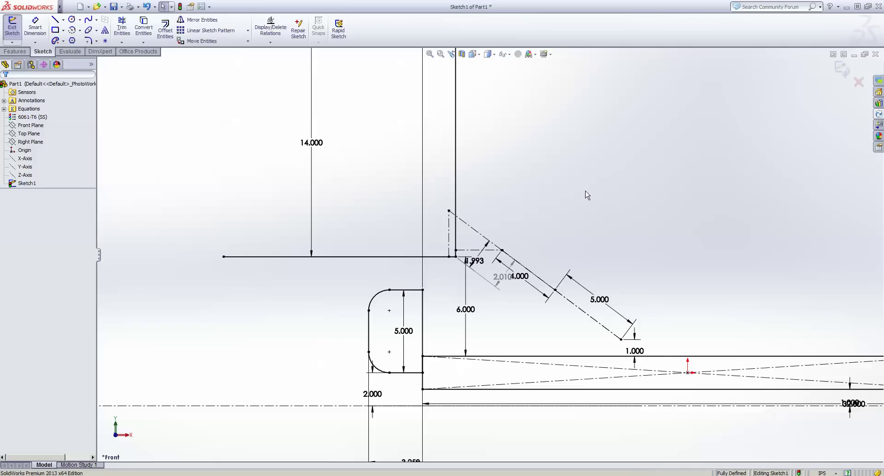
key(ctrl+z)
key(ctrl+z)
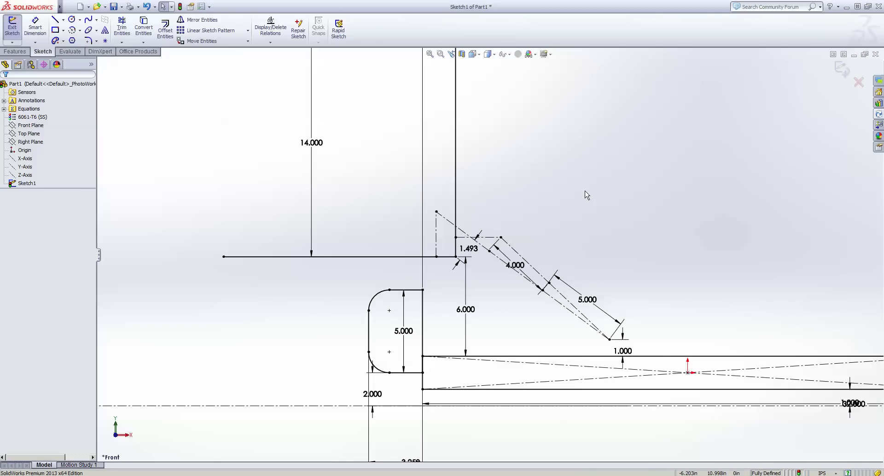
key(ctrl+z)
key(ctrl+z)
key(ctrl+z)
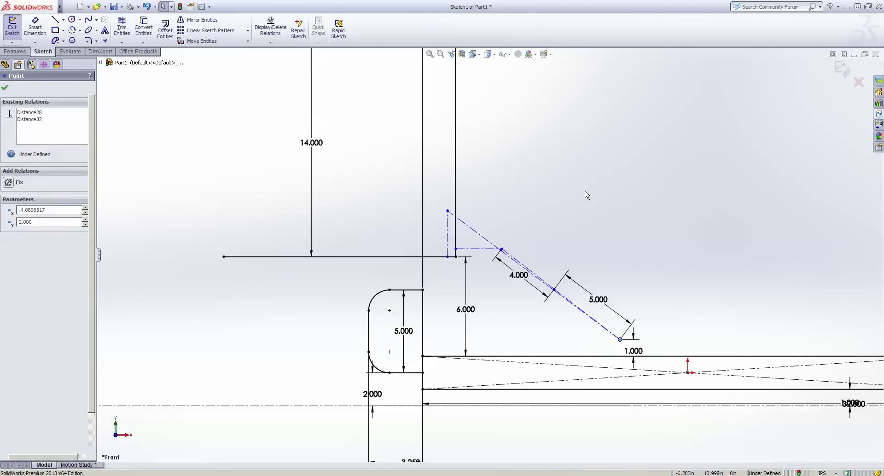
key(ctrl+z)
key(ctrl+z)
key(ctrl+z)
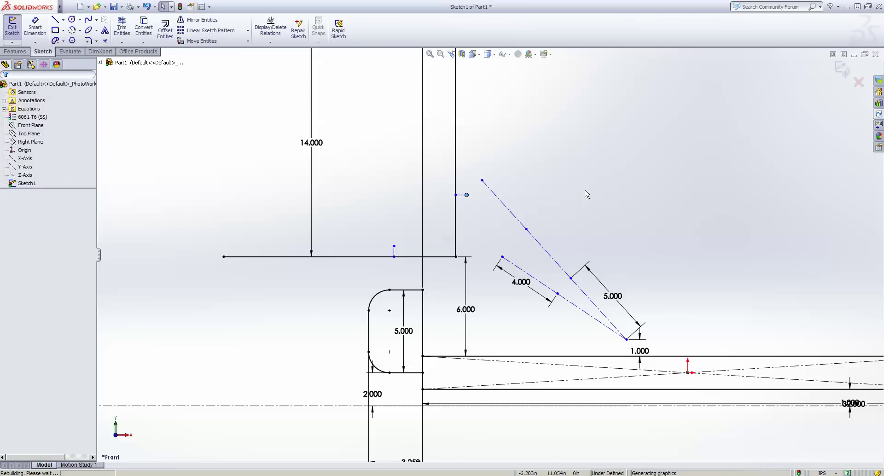
key(ctrl+z)
key(ctrl+z)
right_click(381, 142)
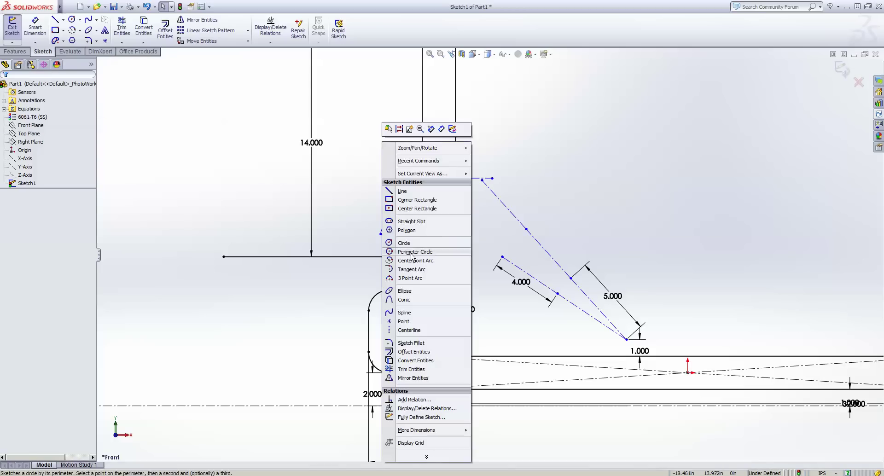
click(406, 322)
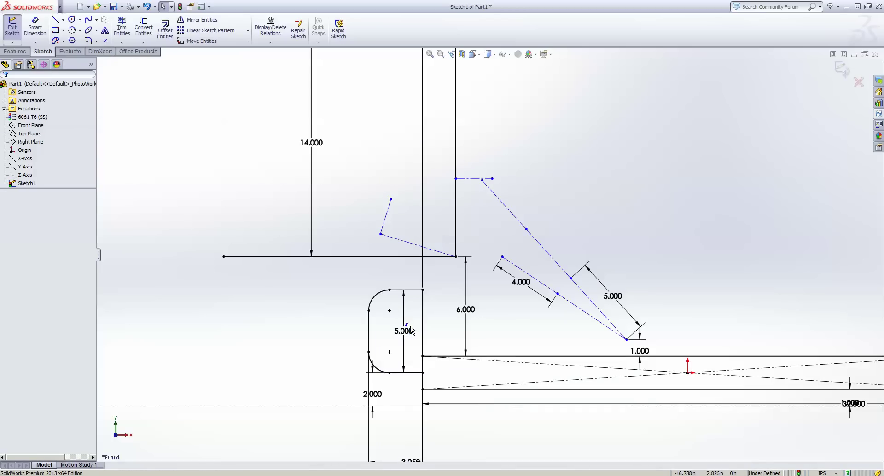
click(406, 325)
scroll(411, 322, up, 2)
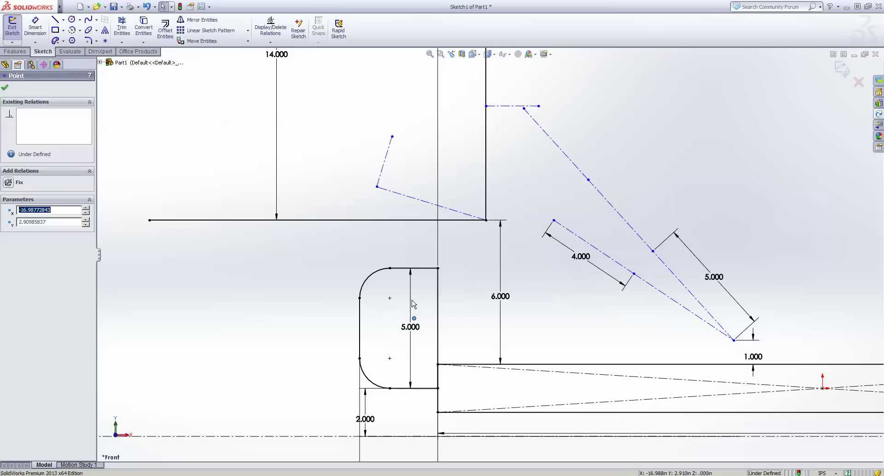
Draw another two-segment centerline chain from the 14 in lines' shared corner, ending in a perpendicular segment about 1.87 in long.
right_click(413, 304)
click(367, 317)
scroll(456, 210, up, 2)
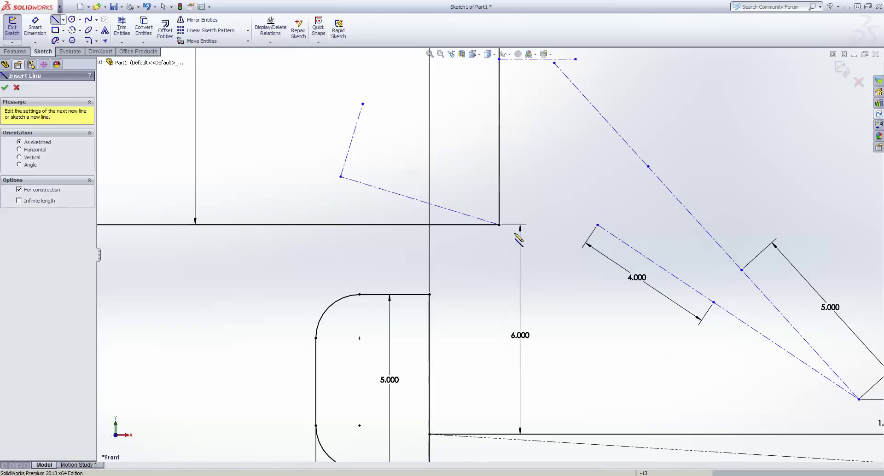
click(499, 224)
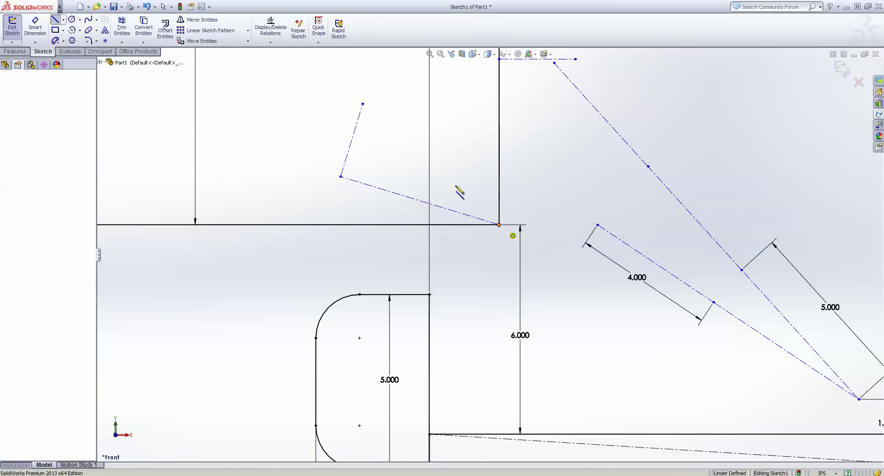
click(401, 172)
click(431, 114)
key(Escape)
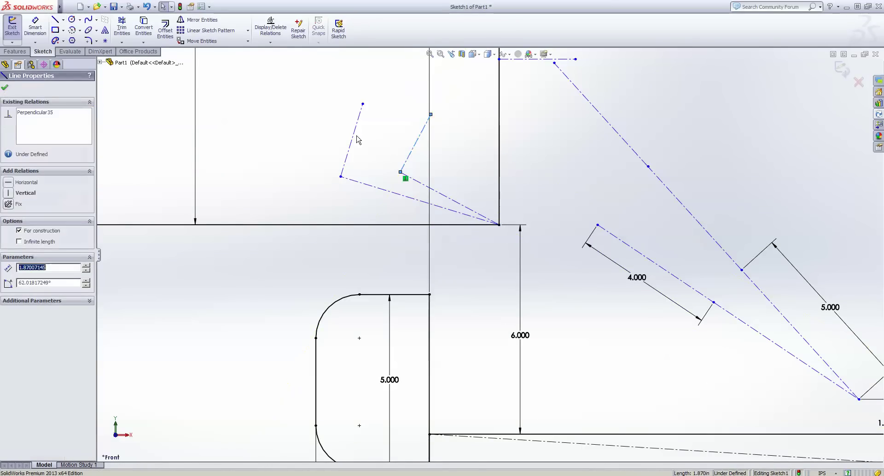
Make the two corner chains' short and long segments respectively equal, and snap one chain's elbow onto the horizontal 14 in line.
ctrl+click(358, 140)
click(339, 197)
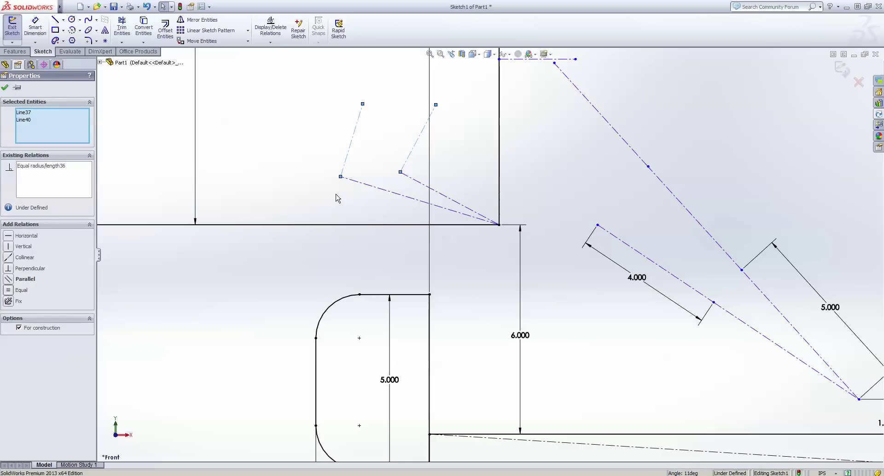
click(413, 174)
click(412, 178)
ctrl+click(378, 188)
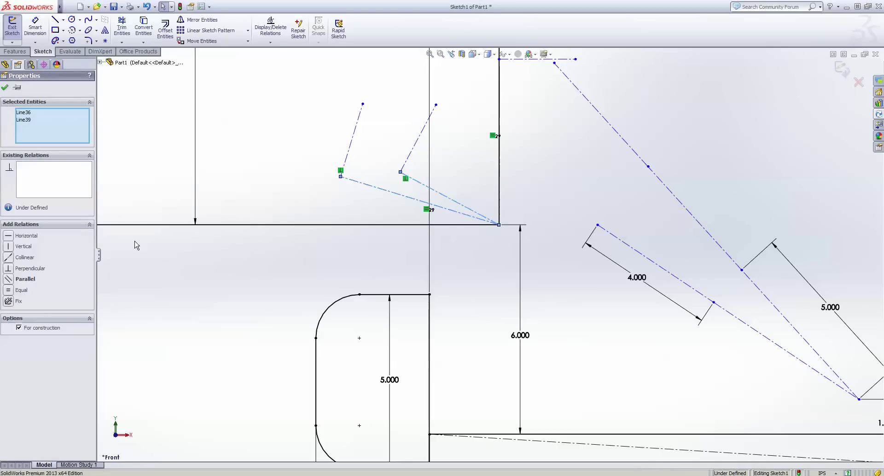
click(17, 294)
click(229, 178)
drag(341, 180, 321, 225)
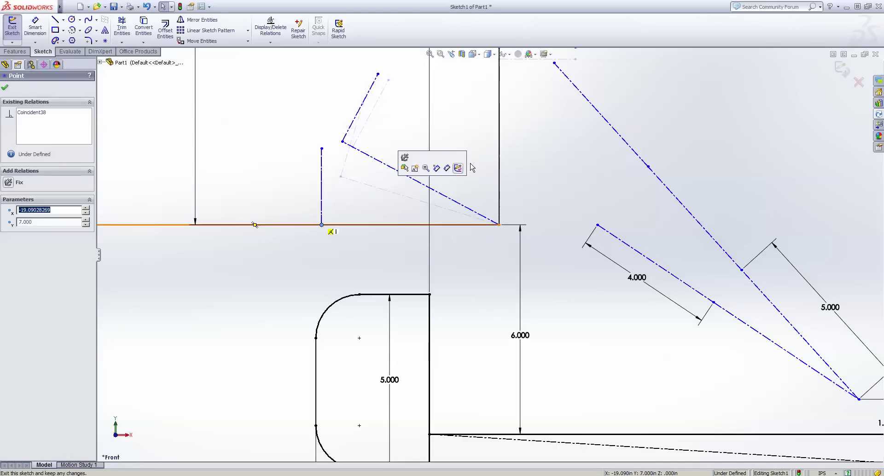
Draw a solid line about 7.065 in long from the 14 in lines' shared corner, sloping up to the left.
scroll(489, 254, up, 3)
right_click(514, 174)
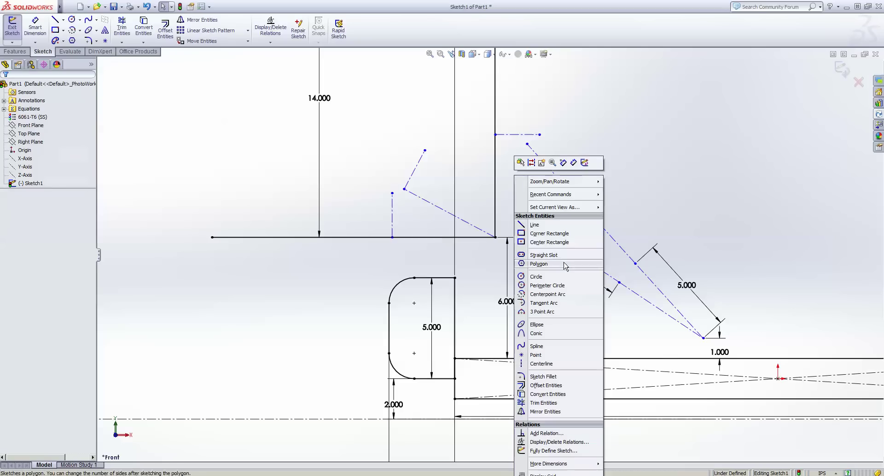
click(534, 225)
mouse_move(495, 237)
mouse_down()
mouse_move(366, 158)
mouse_move(377, 158)
mouse_up()
key(Escape)
Make the free corner chain's elbow coincident with the sloping solid line.
click(404, 181)
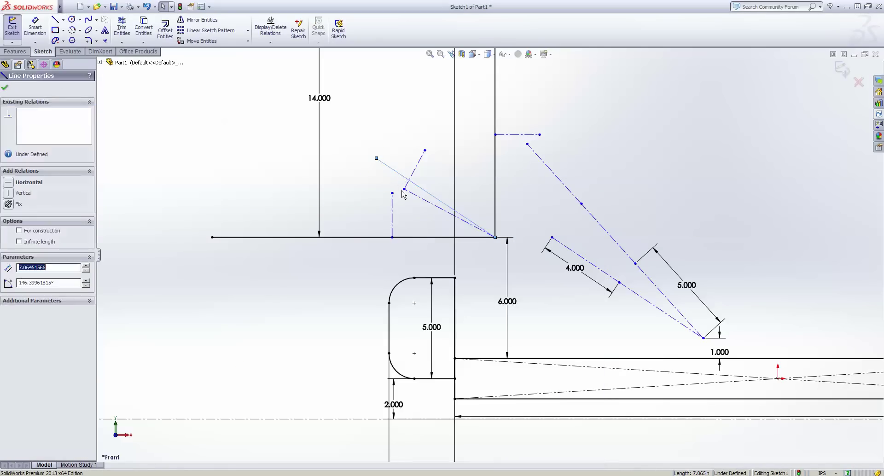
ctrl+click(404, 189)
click(8, 247)
click(236, 174)
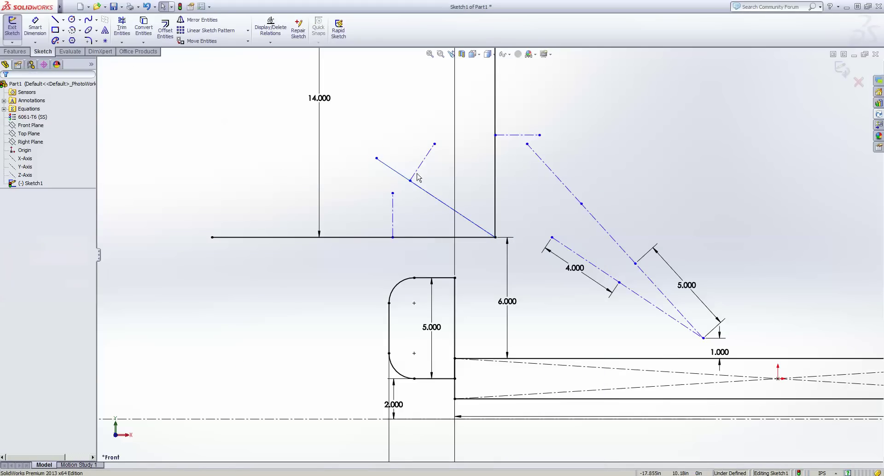
Make the sloping solid line equal in length to the horizontal 14 in line.
click(394, 171)
ctrl+click(335, 237)
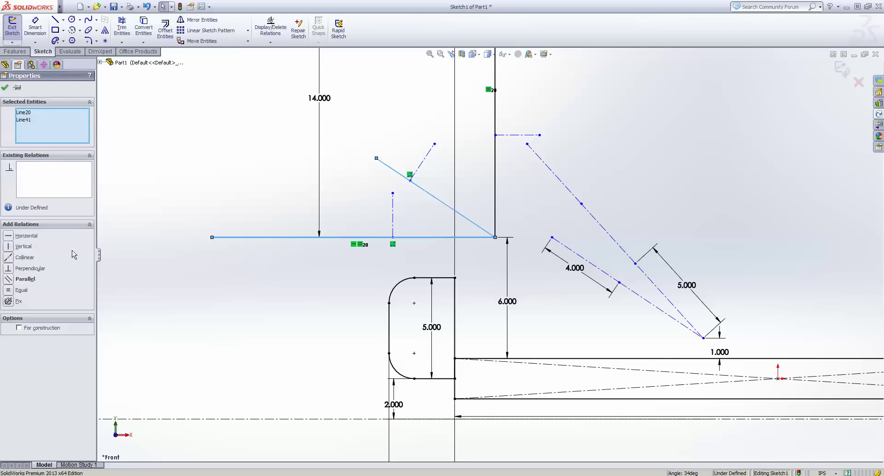
click(8, 290)
click(325, 136)
scroll(555, 191, up, 3)
scroll(605, 181, down, 3)
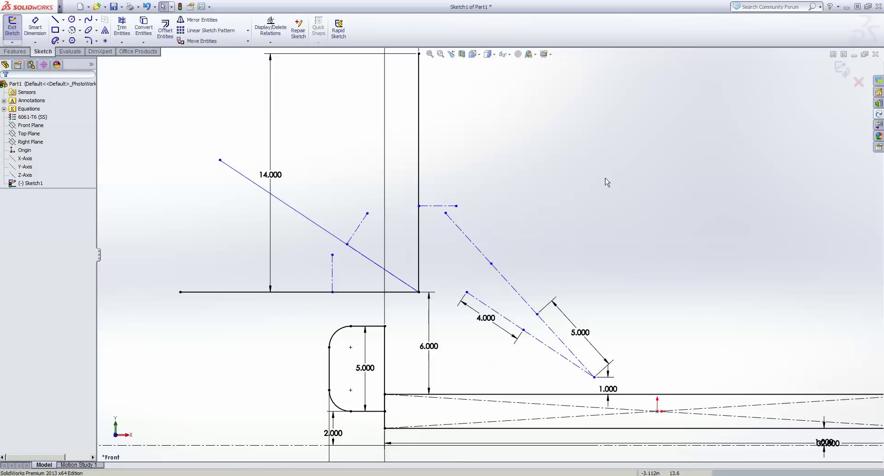
scroll(477, 270, down, 2)
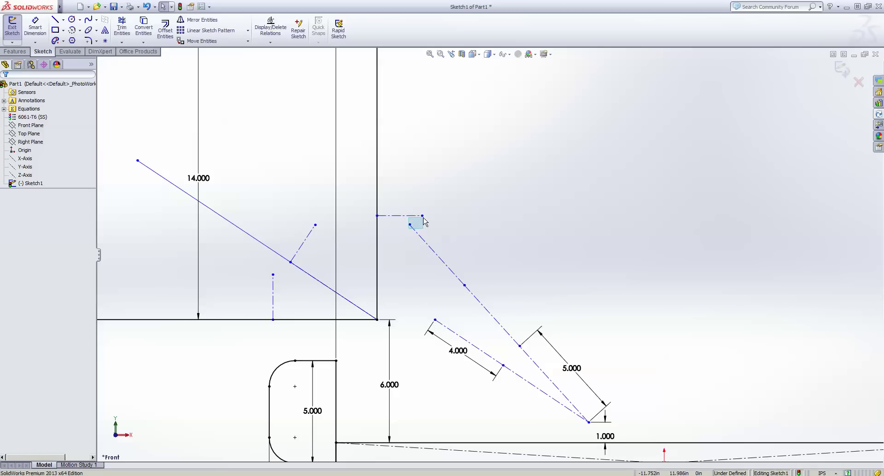
drag(409, 226, 422, 216)
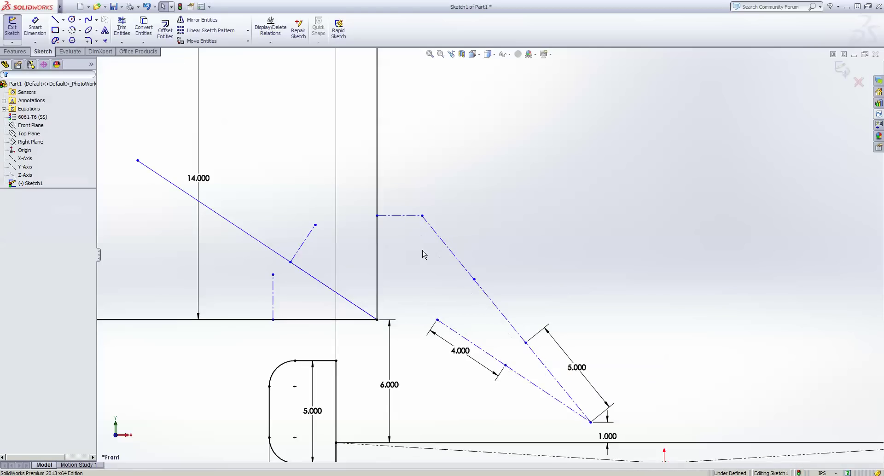
drag(273, 275, 344, 279)
click(406, 328)
scroll(455, 324, down, 3)
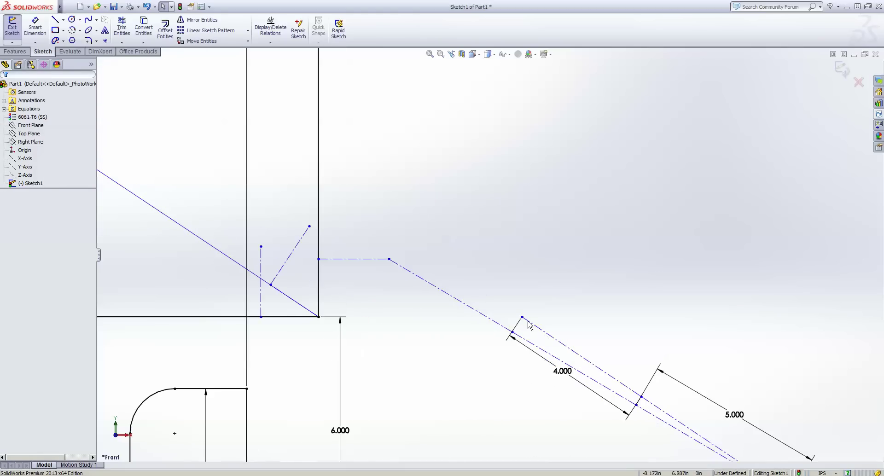
key(ctrl+z)
key(ctrl+z)
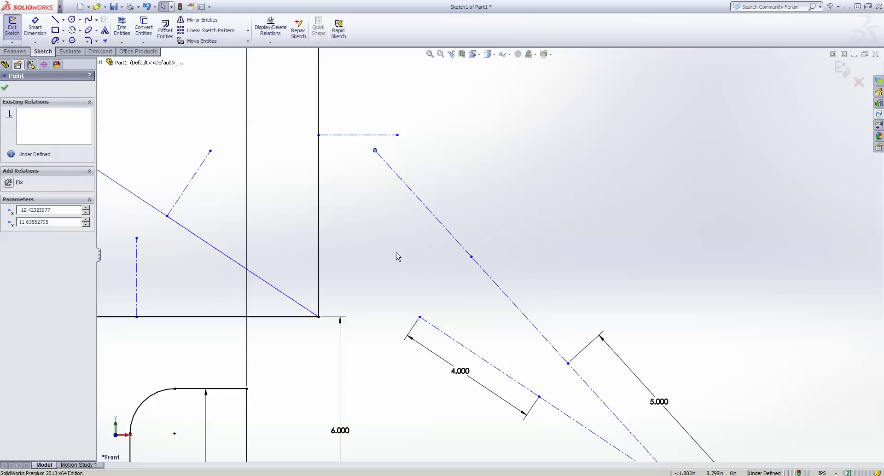
Attach the free end of the 4 in centerline segment to the tip of the horizontal short segment on the vertical line.
scroll(490, 255, up, 2)
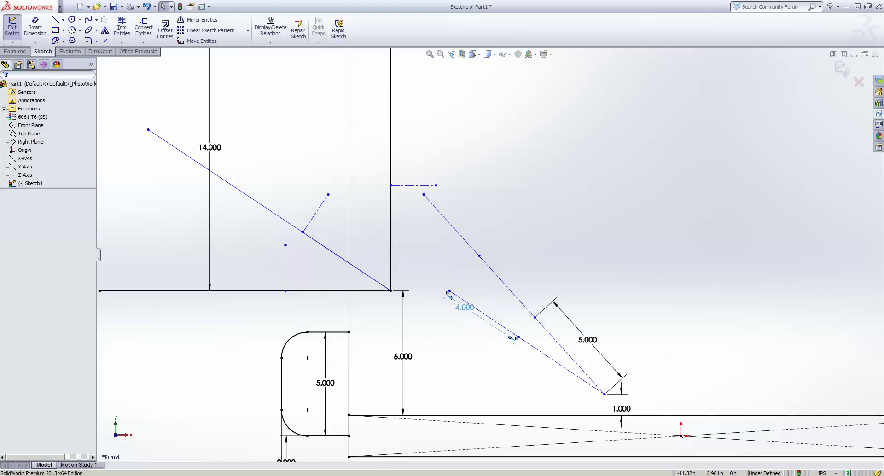
mouse_move(450, 292)
mouse_down()
mouse_move(437, 192)
mouse_move(435, 230)
mouse_move(425, 238)
mouse_up()
click(529, 325)
scroll(529, 325, up, 3)
scroll(496, 319, down, 3)
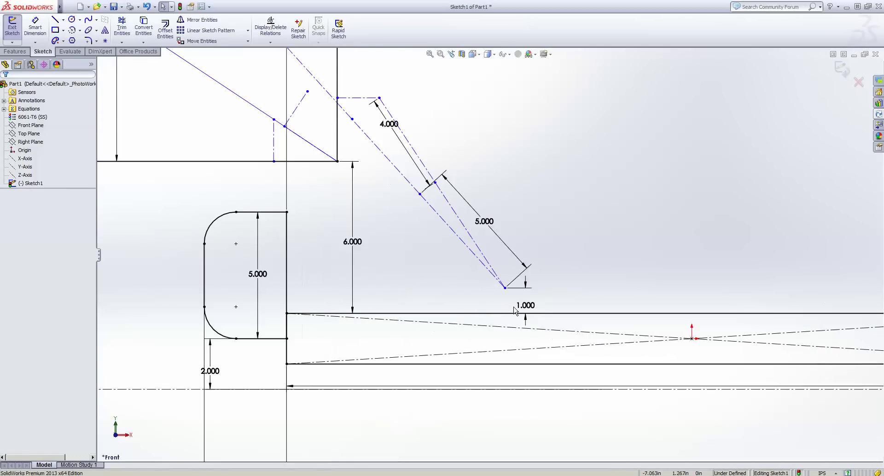
scroll(496, 319, up, 3)
scroll(443, 229, down, 3)
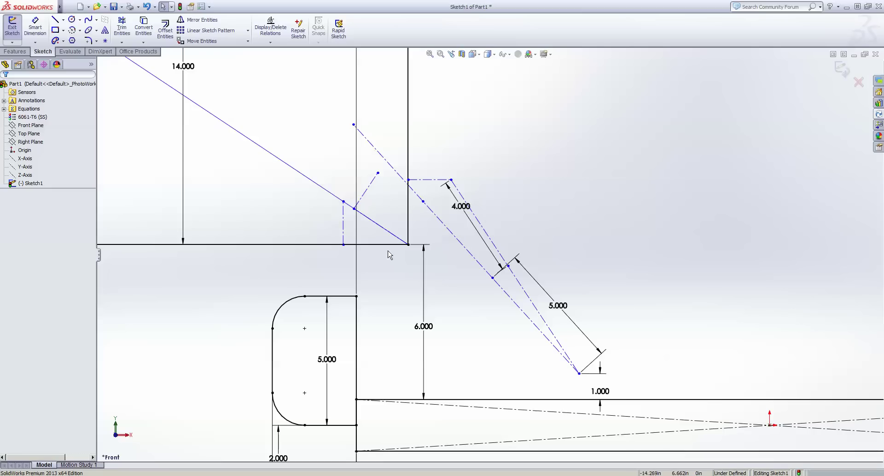
Attach the free end of the 5 in segment's chain to the top of the short vertical segment on the horizontal 14 in line.
drag(353, 125, 343, 173)
scroll(476, 220, up, 2)
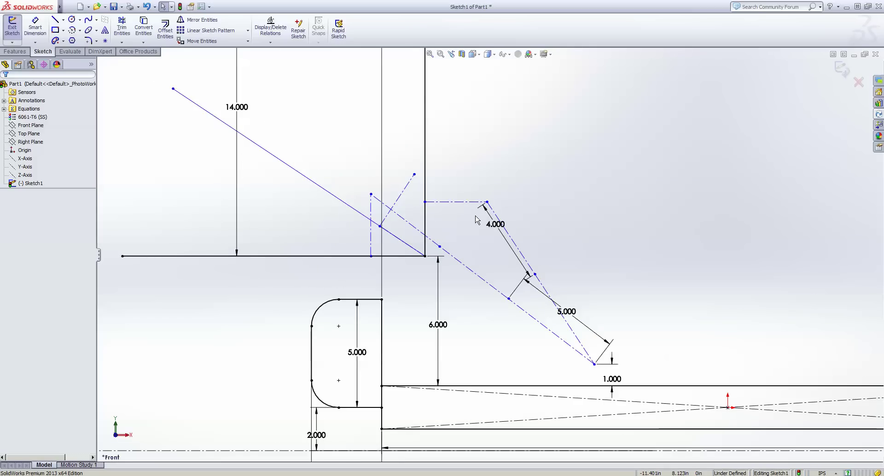
scroll(426, 180, down, 3)
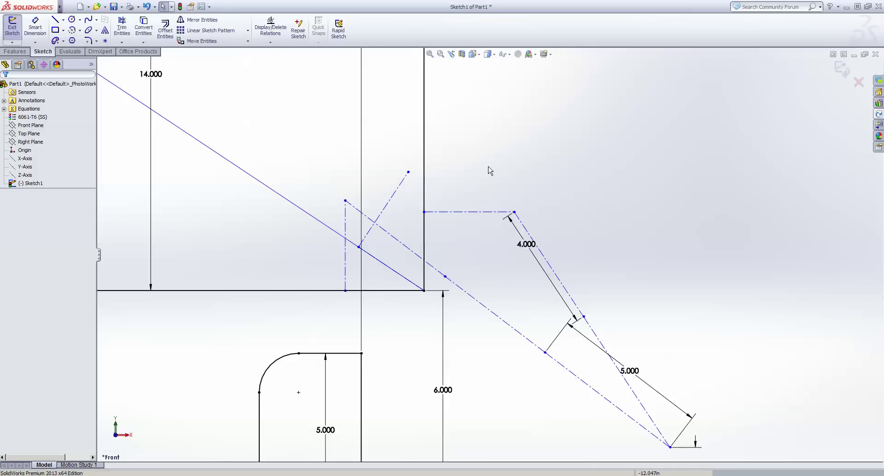
Draw a two-segment centerline chain from the shared lower pivot to the tip of the sloping line's short perpendicular segment.
right_click(495, 170)
click(537, 347)
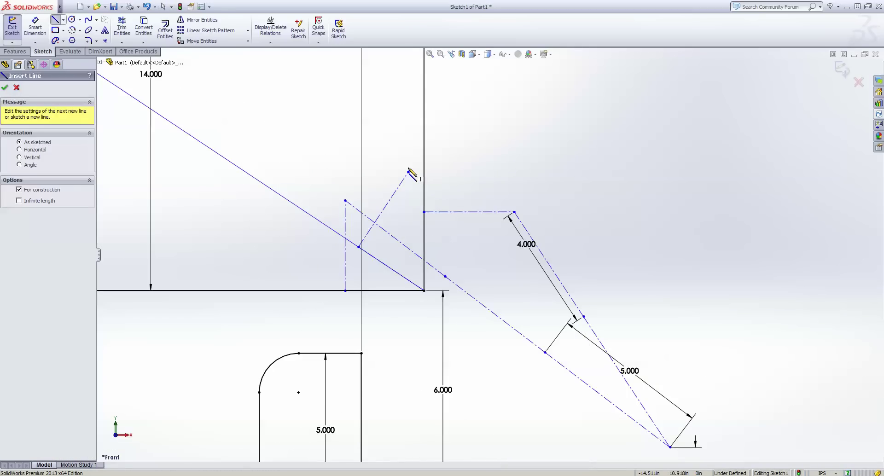
scroll(405, 216, up, 4)
scroll(598, 345, down, 3)
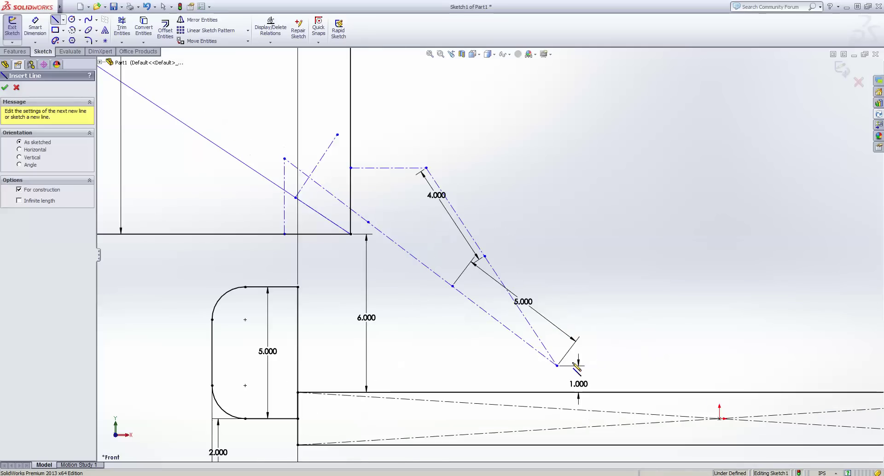
click(557, 365)
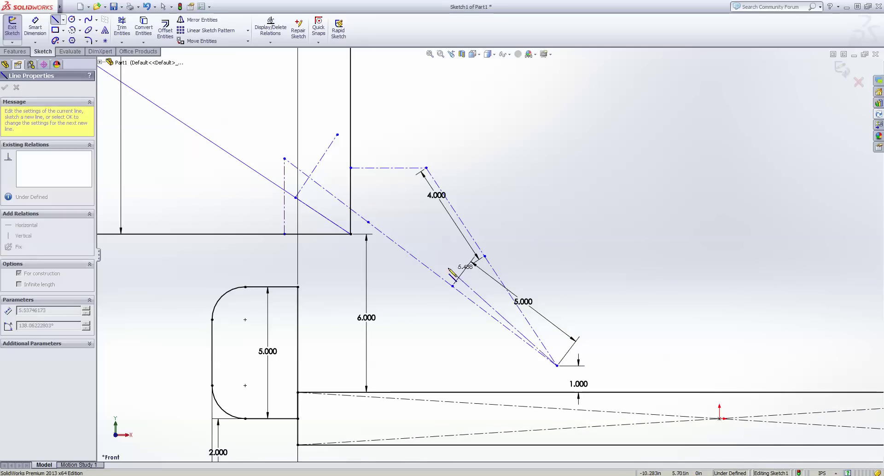
click(338, 134)
key(Escape)
Make the new chain's two centerline segments collinear.
click(318, 163)
ctrl+click(453, 256)
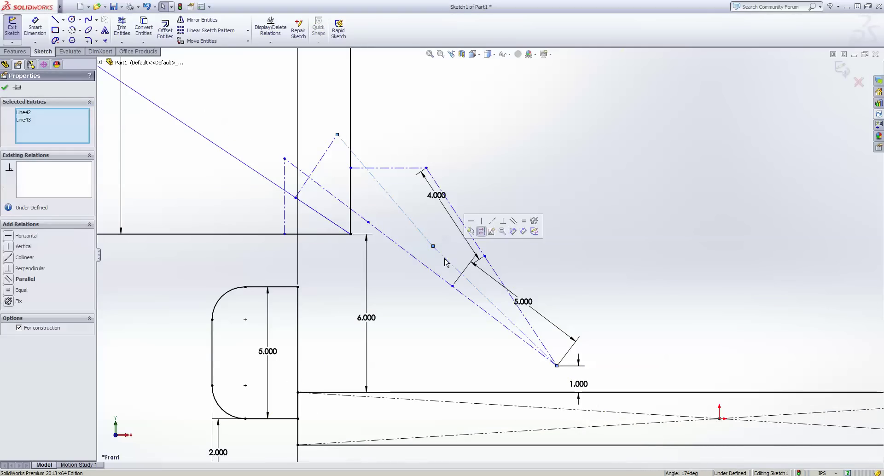
click(8, 258)
click(587, 184)
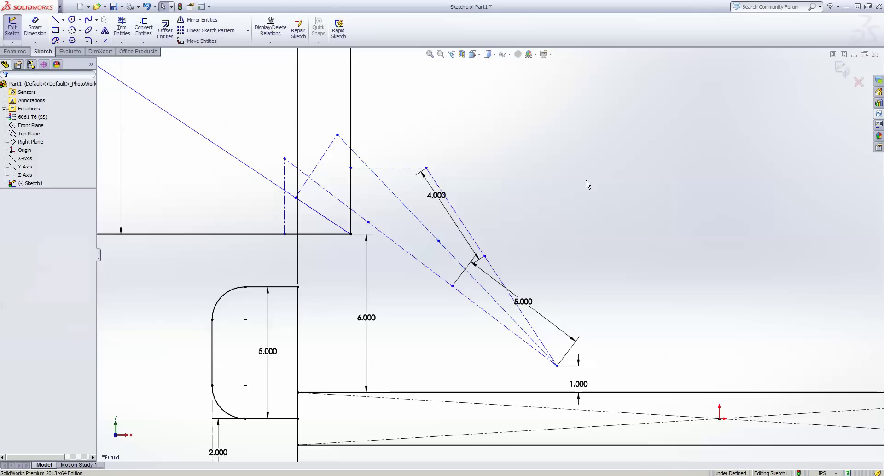
Make the new chain's lower segment equal in length to the 5 in centerline segment.
click(449, 253)
ctrl+click(478, 306)
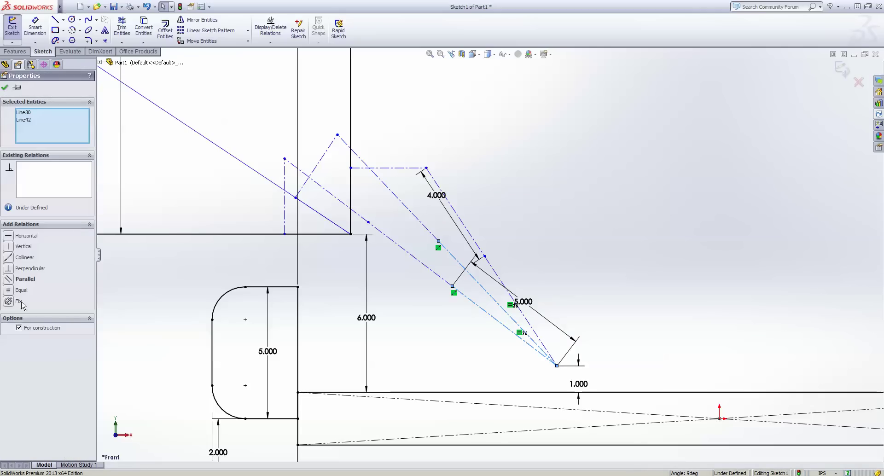
click(9, 290)
click(526, 231)
Move the tip of the sloping line's short segment slightly down to swing the linkage closer to the horizontal line.
scroll(527, 231, up, 3)
scroll(405, 201, down, 2)
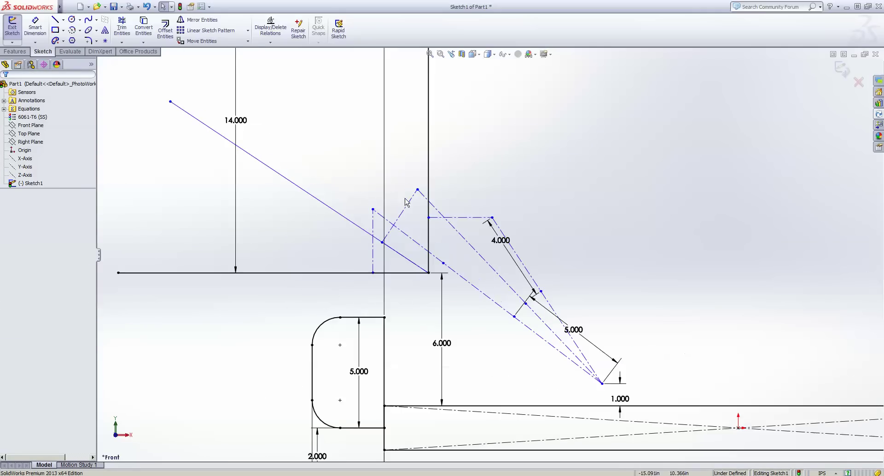
mouse_move(418, 190)
mouse_down()
mouse_move(429, 202)
mouse_move(419, 201)
mouse_up()
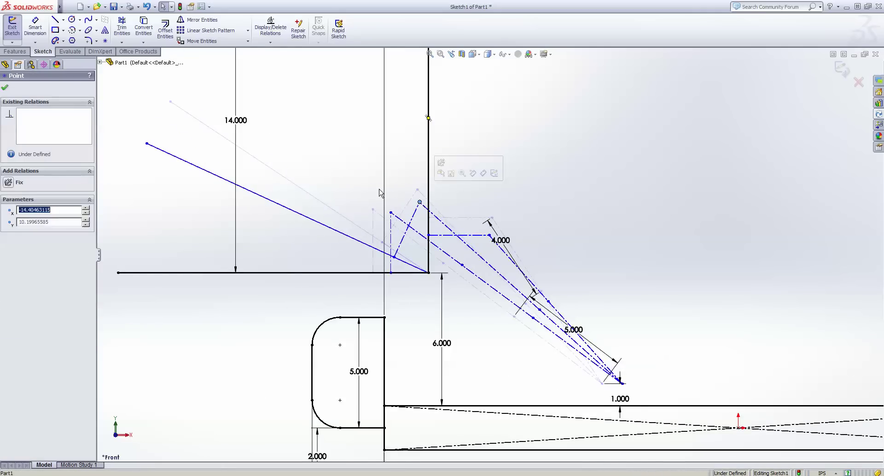
click(591, 214)
scroll(590, 214, up, 2)
scroll(568, 226, down, 1)
Dimension the distance from the 14 in lines' shared corner to the upper segment of the horizontal line's linkage as 2 in.
right_click(529, 203)
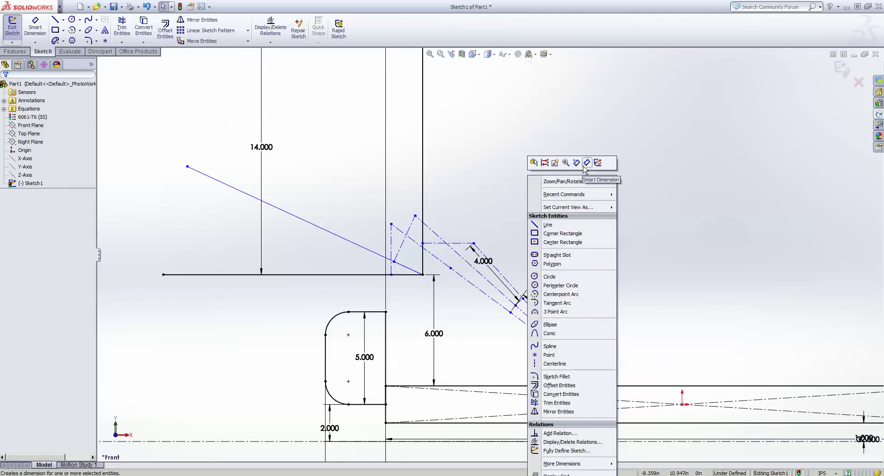
click(548, 175)
click(422, 276)
scroll(441, 263, down, 2)
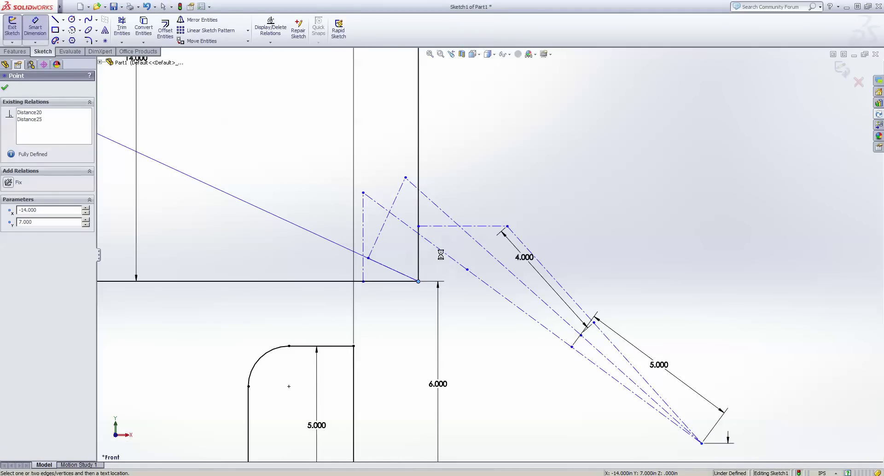
key(Return)
click(446, 254)
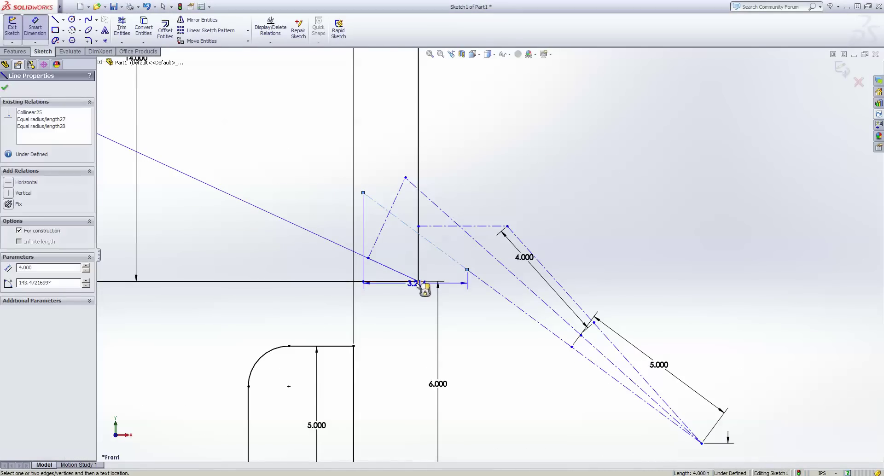
click(442, 259)
text(2)
key(Return)
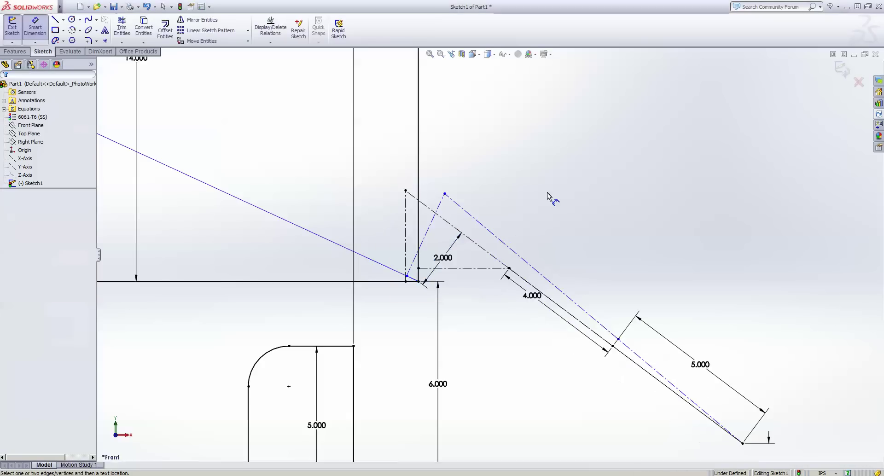
Set the distance from the shared corner to the horizontal line's linkage to 1.5 in.
scroll(520, 257, up, 2)
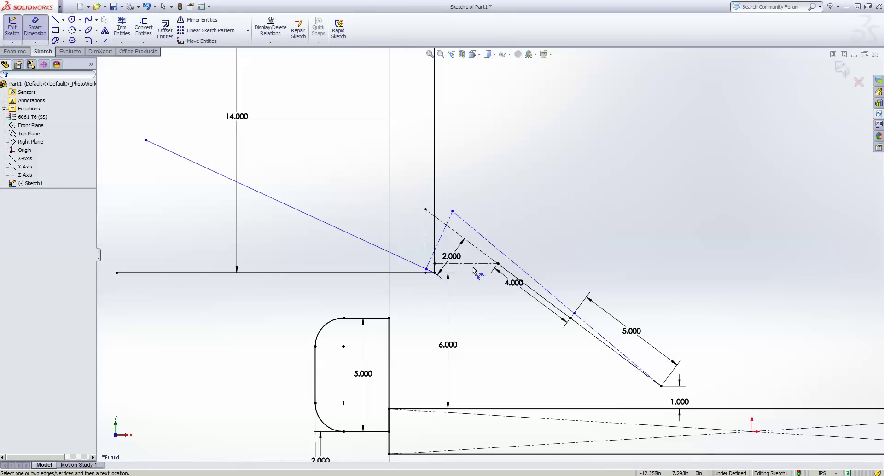
double_click(451, 256)
text(1.5)
key(Return)
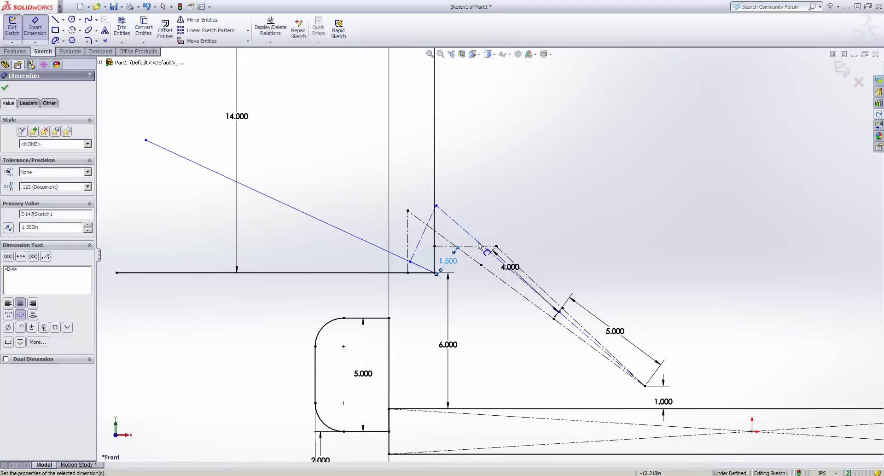
Add a driven dimension from the shared corner to the 4 in segment of the vertical line's linkage.
scroll(504, 298, down, 2)
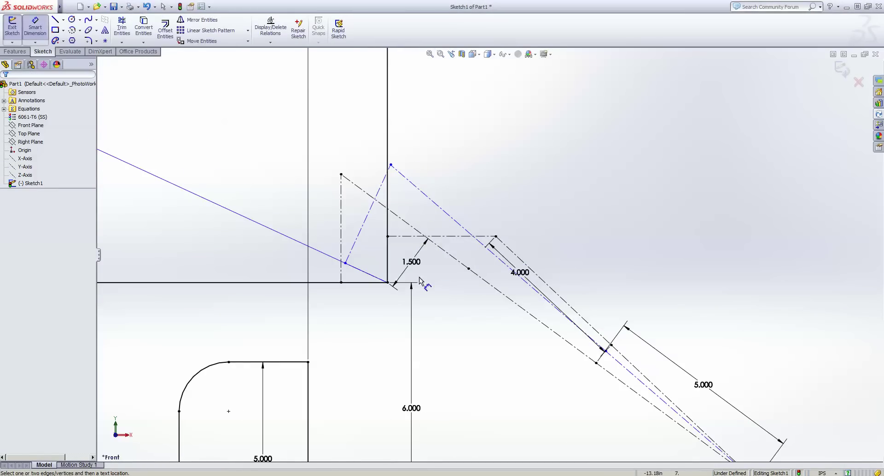
click(387, 282)
click(515, 257)
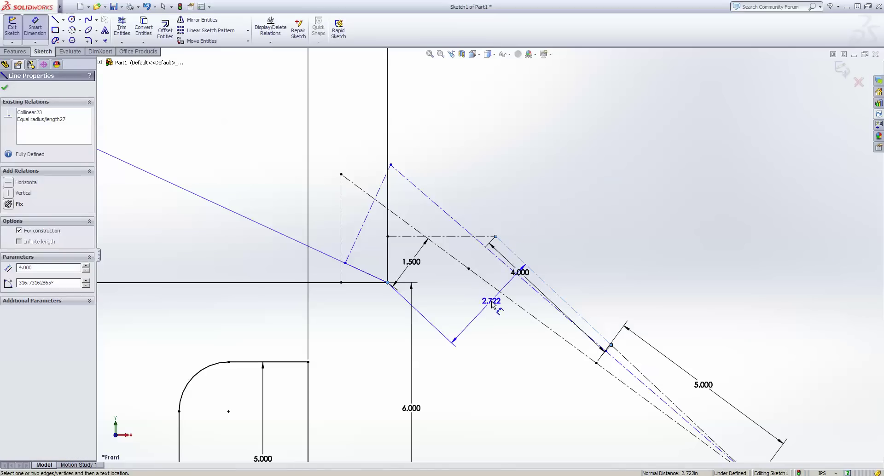
click(492, 303)
click(483, 243)
scroll(466, 262, up, 3)
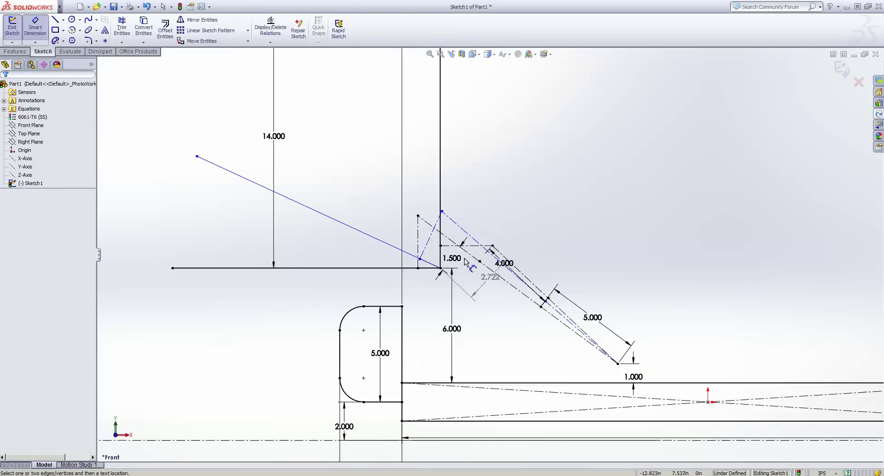
scroll(466, 262, down, 2)
scroll(477, 262, up, 3)
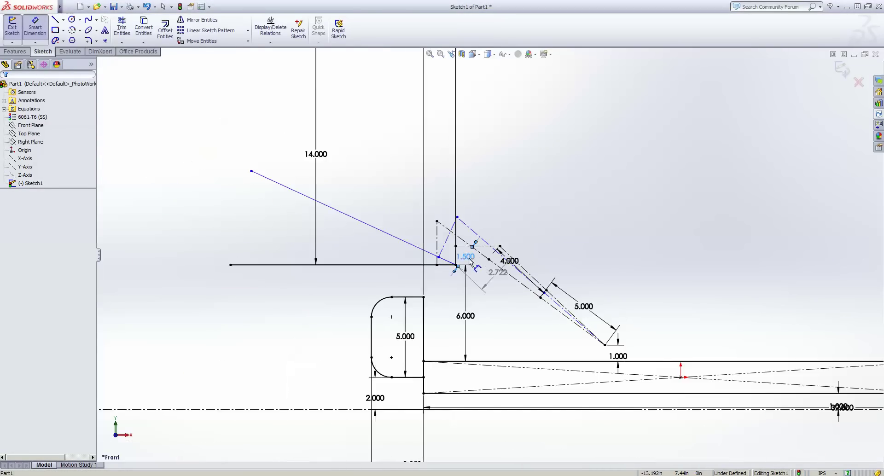
Set the distance from the shared corner to the horizontal line's linkage back to 2 in.
double_click(467, 257)
text(2)
key(Return)
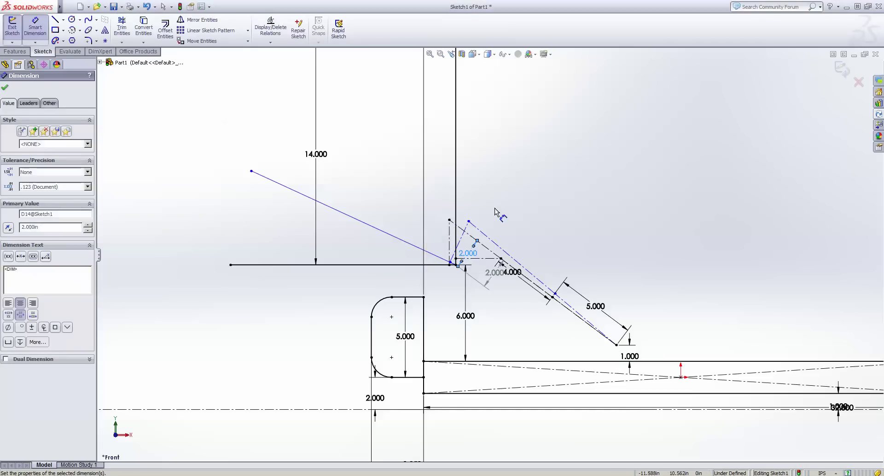
scroll(508, 280, down, 3)
scroll(473, 266, up, 2)
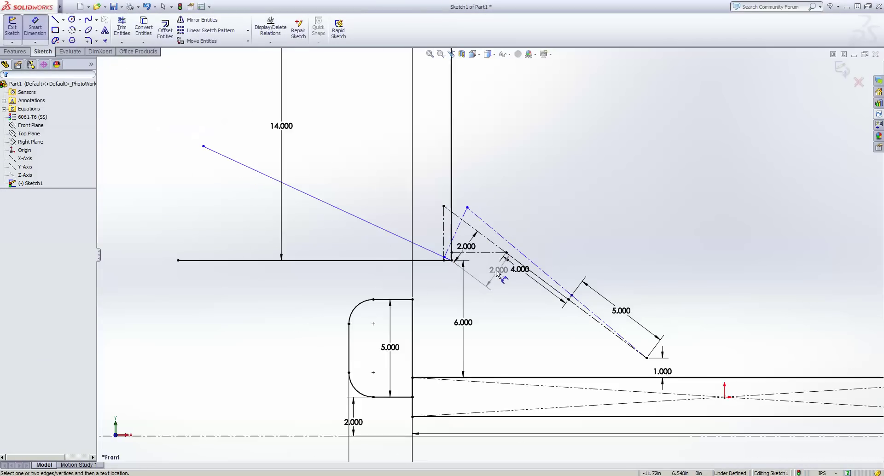
scroll(510, 265, down, 1)
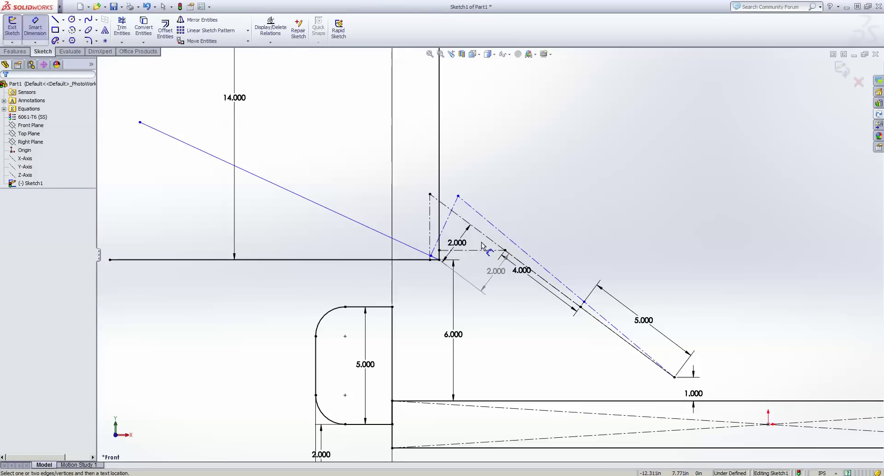
Dimension the distance from the shared corner to the upper segment of the sloping line's linkage, keeping its drawn value.
click(471, 207)
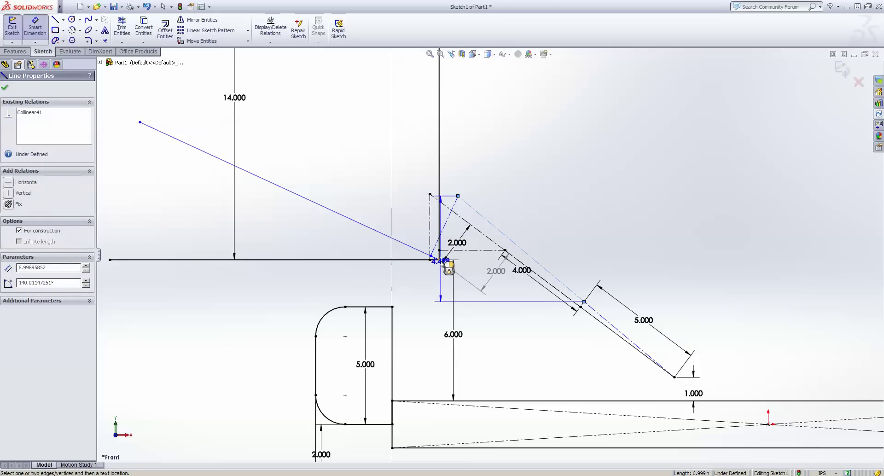
click(440, 260)
click(421, 214)
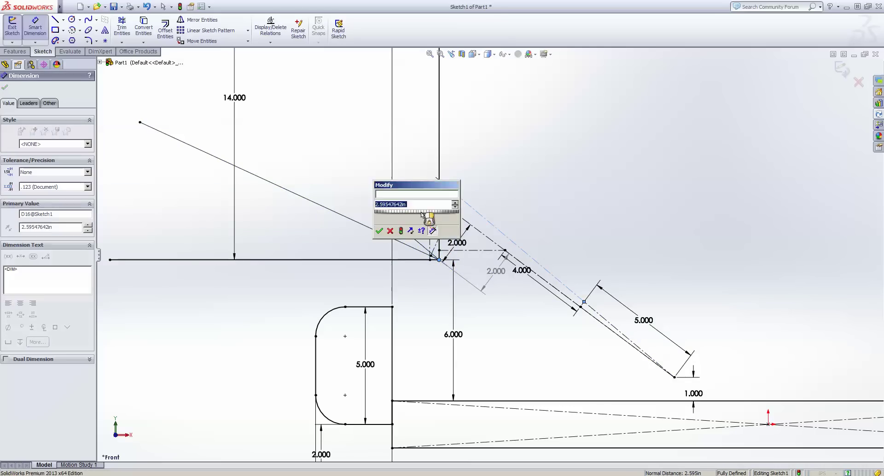
key(Return)
drag(420, 215, 363, 166)
click(293, 159)
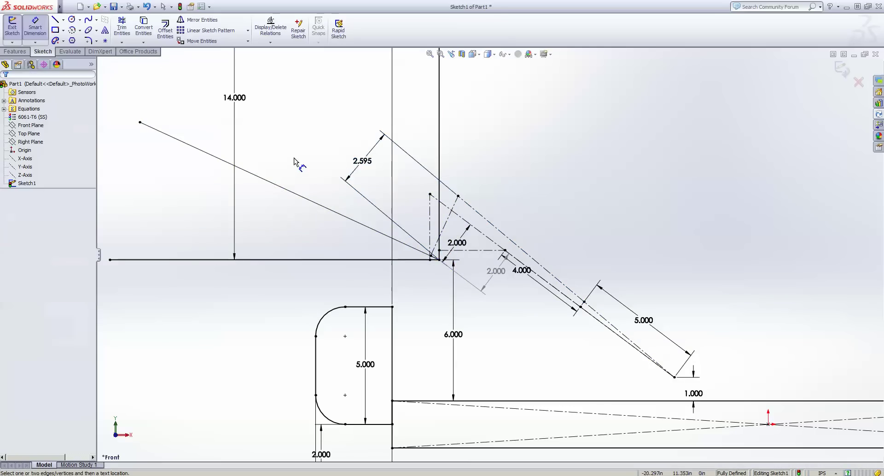
Make the dimension from the shared corner to the sloping line's linkage driven.
right_click(361, 164)
click(382, 170)
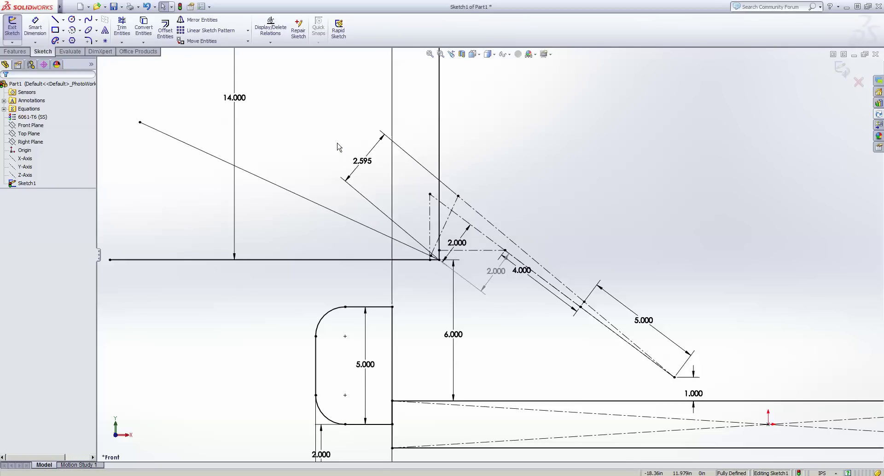
right_click(366, 159)
click(394, 433)
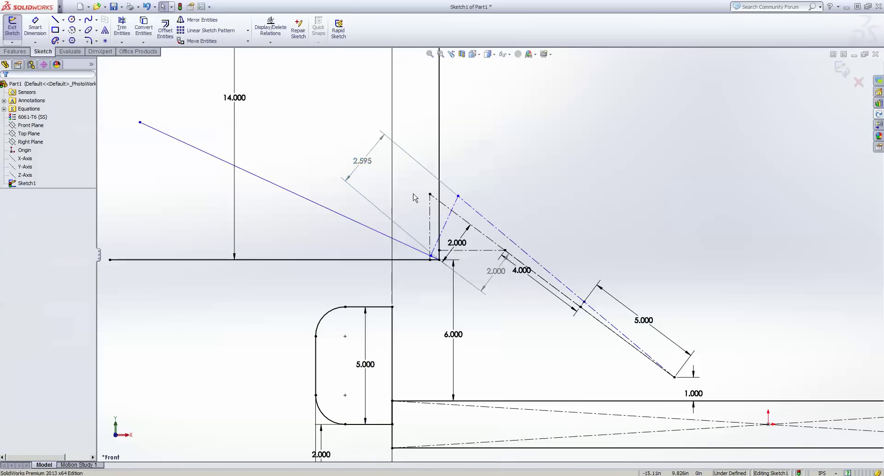
Try swinging the sloping line's linkage towards the vertical position and back down close to the horizontal position.
scroll(414, 195, up, 2)
scroll(413, 198, down, 1)
mouse_move(506, 235)
mouse_down()
mouse_move(543, 281)
mouse_move(532, 252)
mouse_up()
click(516, 210)
click(529, 245)
click(516, 212)
scroll(448, 215, up, 3)
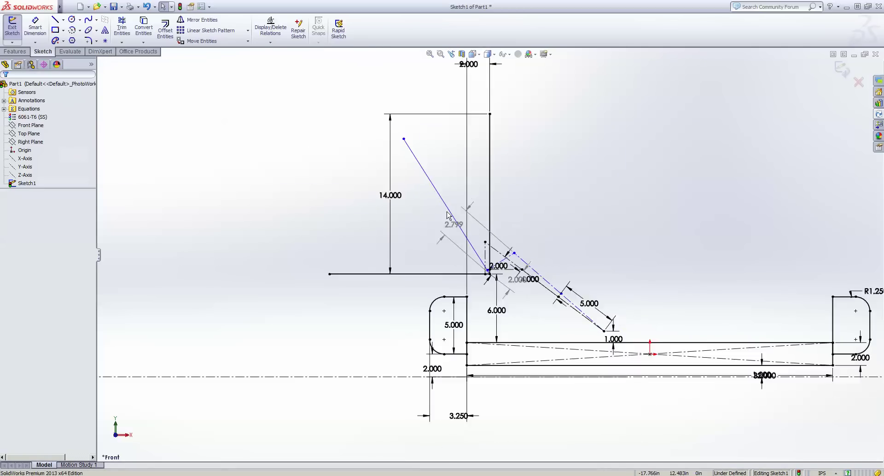
scroll(449, 230, down, 2)
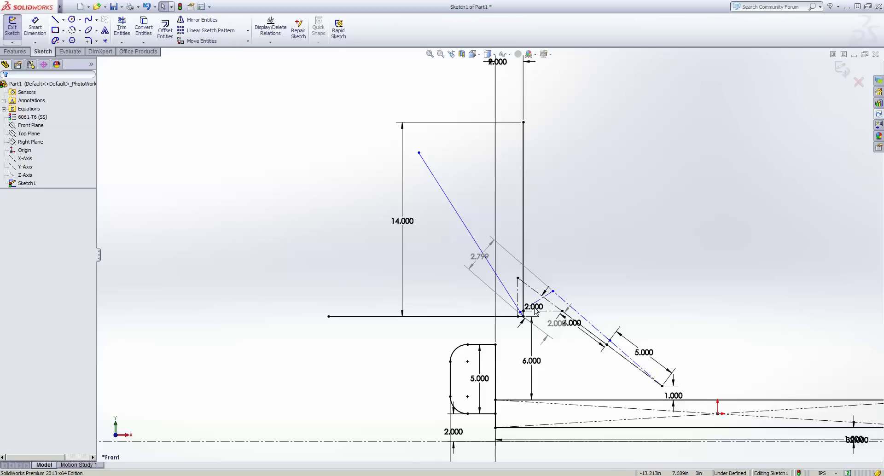
scroll(534, 312, down, 2)
mouse_move(556, 278)
mouse_down()
mouse_move(233, 280)
mouse_move(506, 259)
mouse_up()
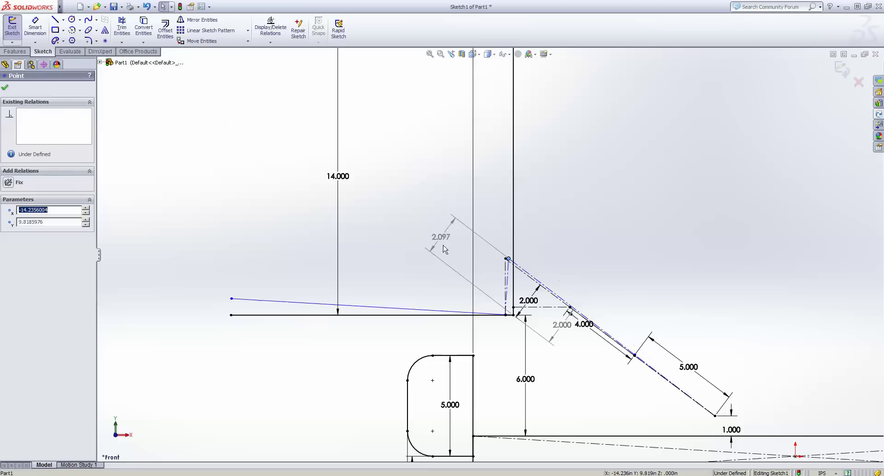
click(490, 255)
Swing the free end of the sloping line up to an intermediate position between the horizontal and vertical 14 in lines.
drag(231, 299, 327, 101)
click(560, 179)
scroll(549, 188, up, 5)
scroll(549, 189, down, 3)
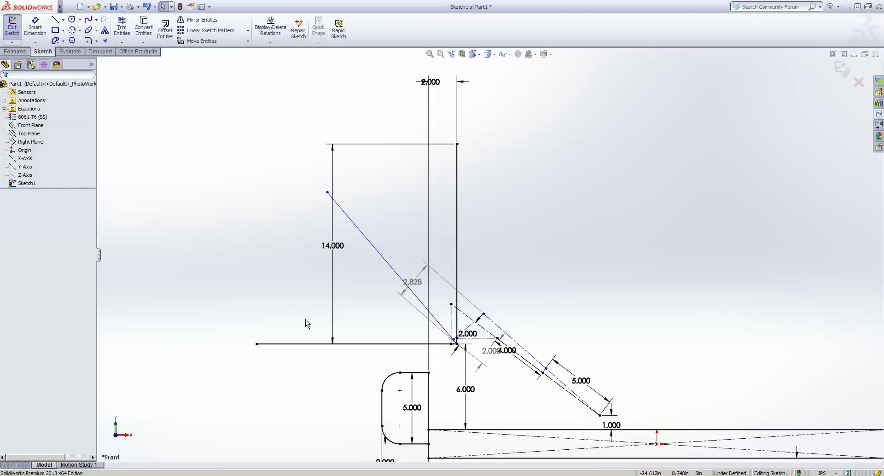
scroll(467, 350, down, 1)
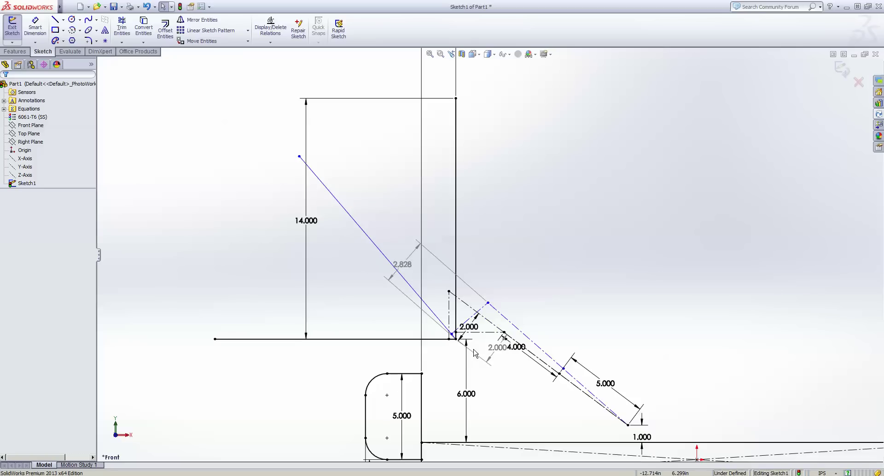
scroll(522, 241, up, 2)
scroll(518, 297, down, 1)
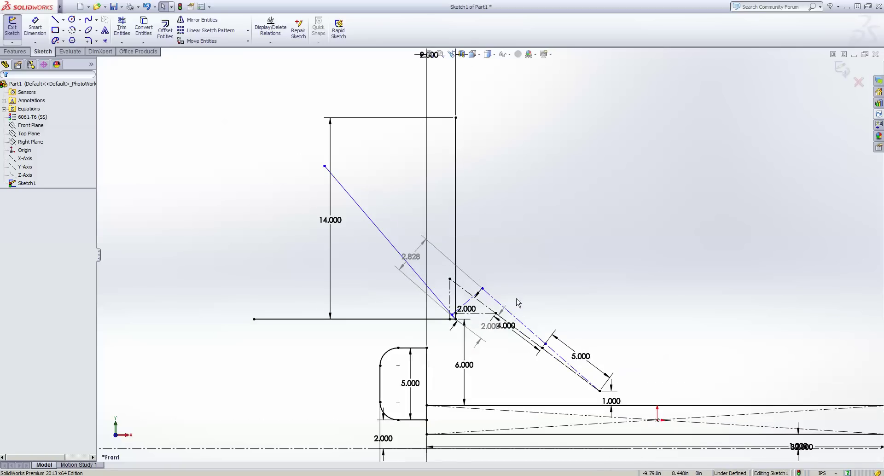
Add a driven horizontal dimension between the shared corner and the foot of the short vertical centerline.
right_click(512, 249)
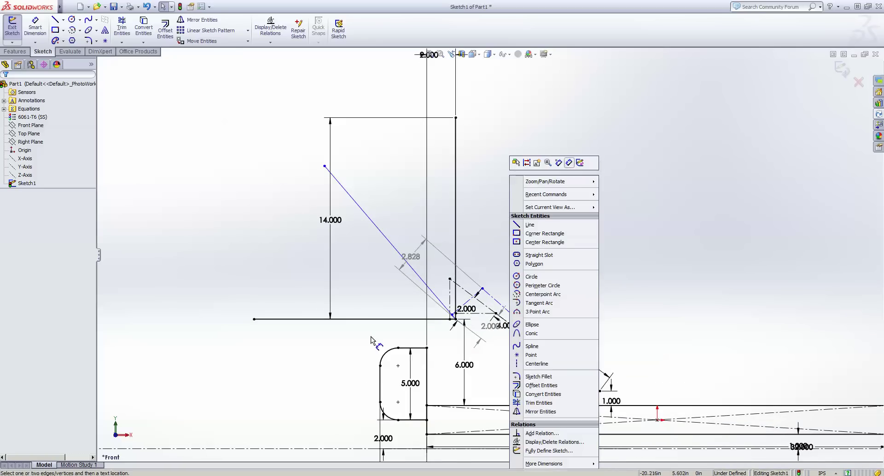
click(568, 167)
scroll(461, 321, down, 8)
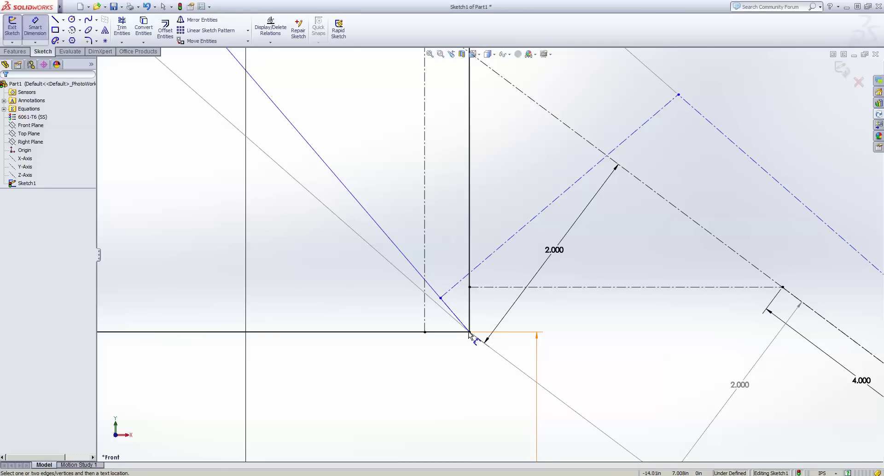
click(469, 332)
click(425, 332)
click(444, 360)
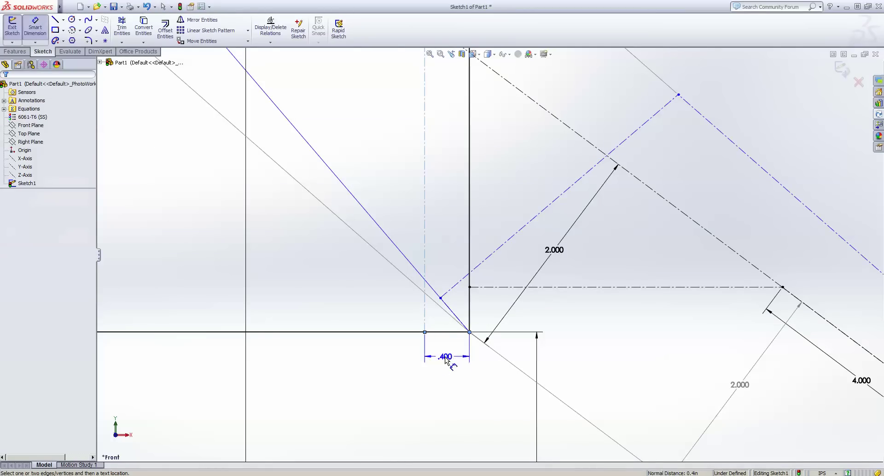
Add a driven dimension for the length of the short vertical centerline.
click(424, 252)
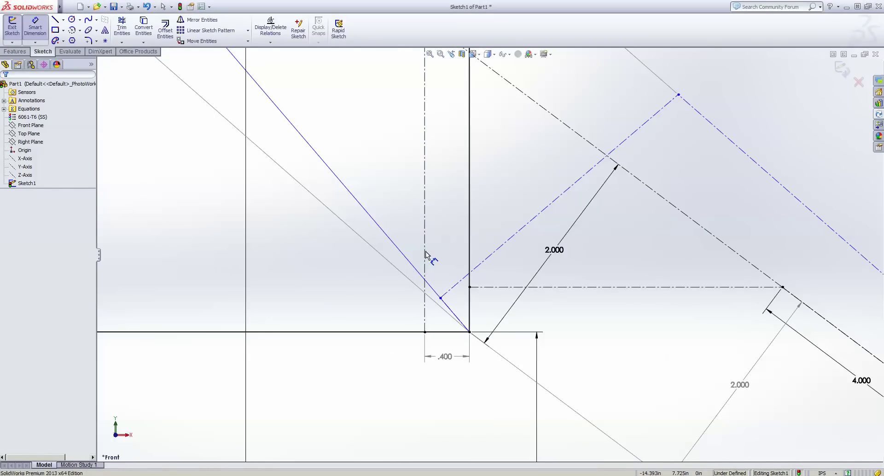
scroll(451, 260, up, 3)
scroll(474, 253, up, 3)
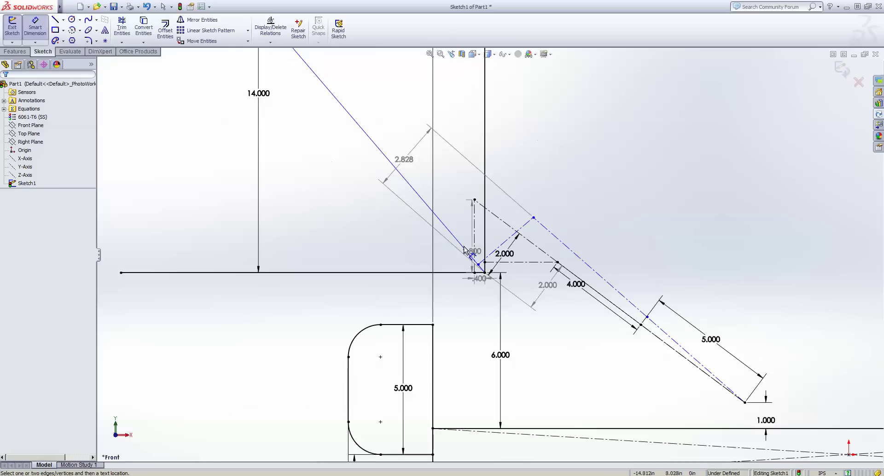
scroll(474, 253, down, 4)
key(Escape)
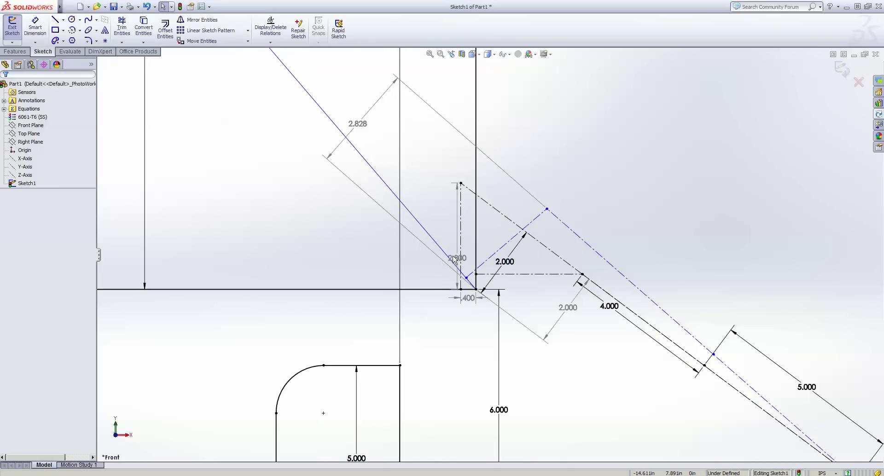
Move the short vertical centerline's length and corner offset dimensions clear of the linkage geometry.
drag(455, 259, 433, 257)
scroll(491, 253, up, 1)
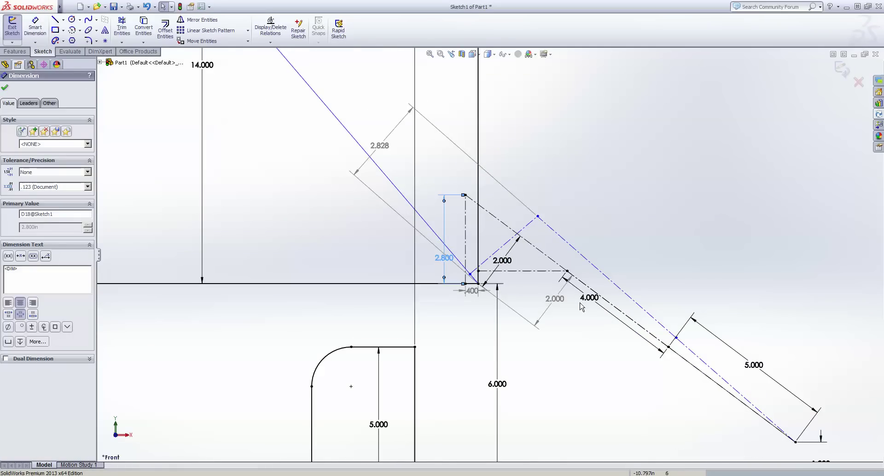
drag(472, 291, 448, 313)
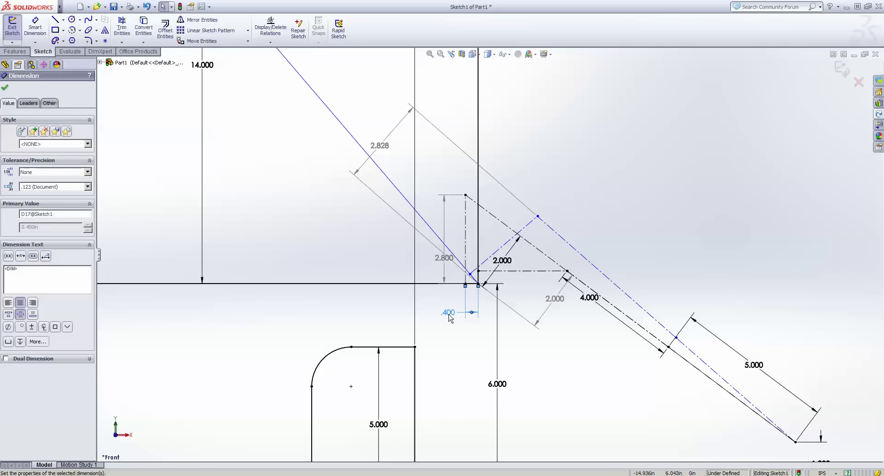
click(556, 164)
Add a driven horizontal dimension from the left end rectangle's inner vertical edge to the linkage's lower anchor point.
scroll(503, 251, down, 3)
scroll(502, 250, up, 3)
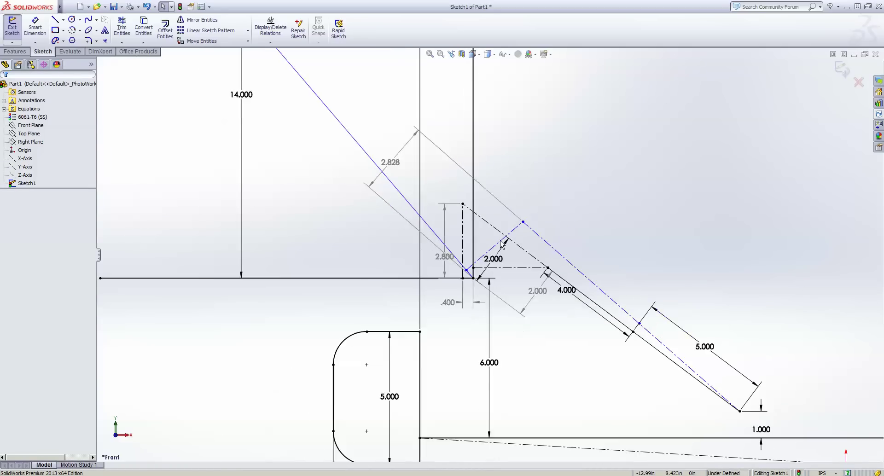
scroll(502, 245, down, 2)
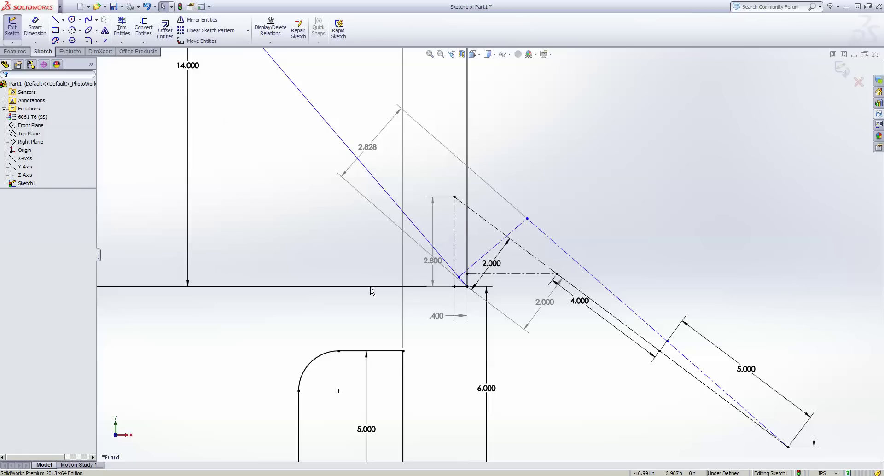
scroll(489, 271, up, 2)
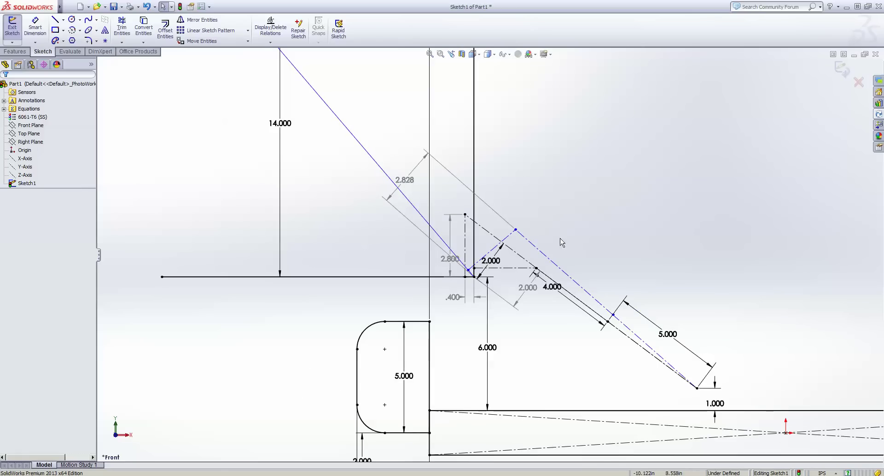
right_click(569, 187)
click(626, 159)
click(697, 388)
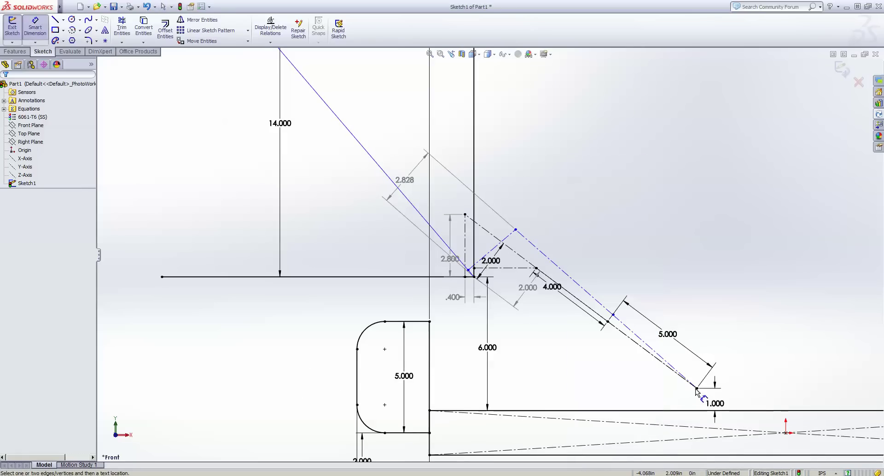
click(429, 382)
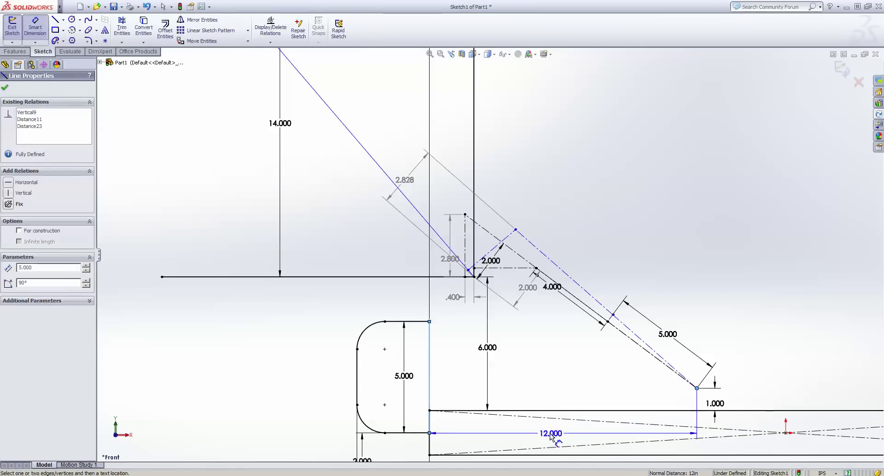
click(549, 403)
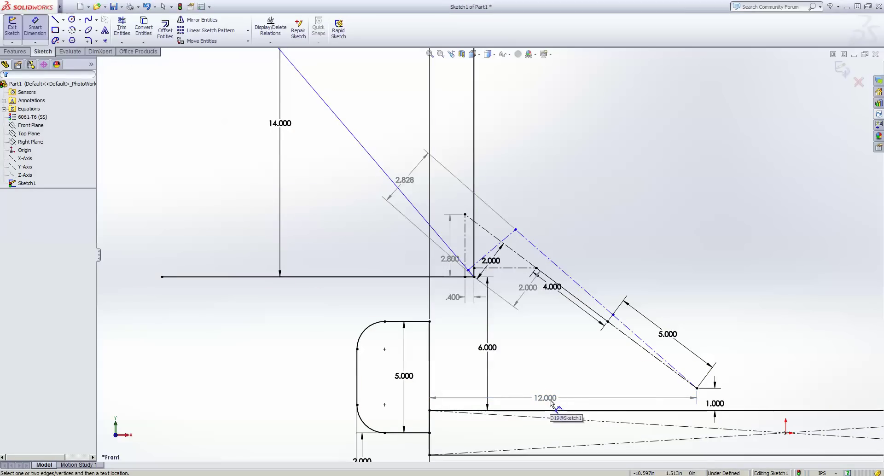
key(Escape)
Set the length of the linkage's lower segment to 4.789 in.
double_click(667, 333)
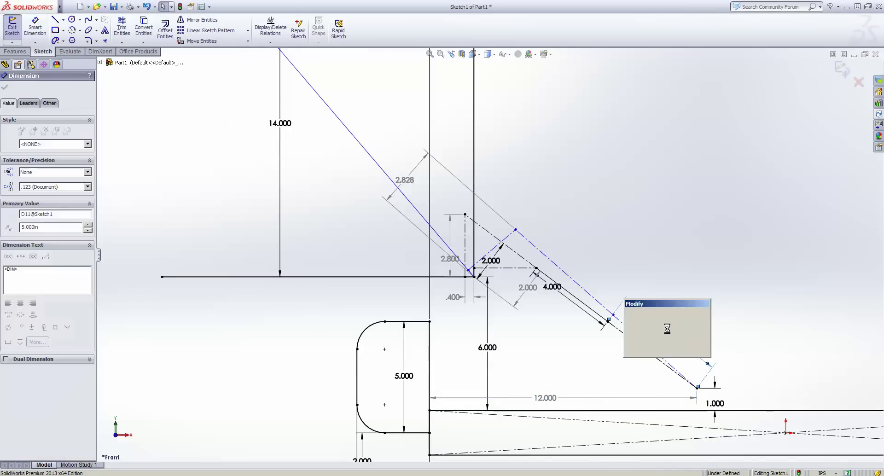
text(4.789)
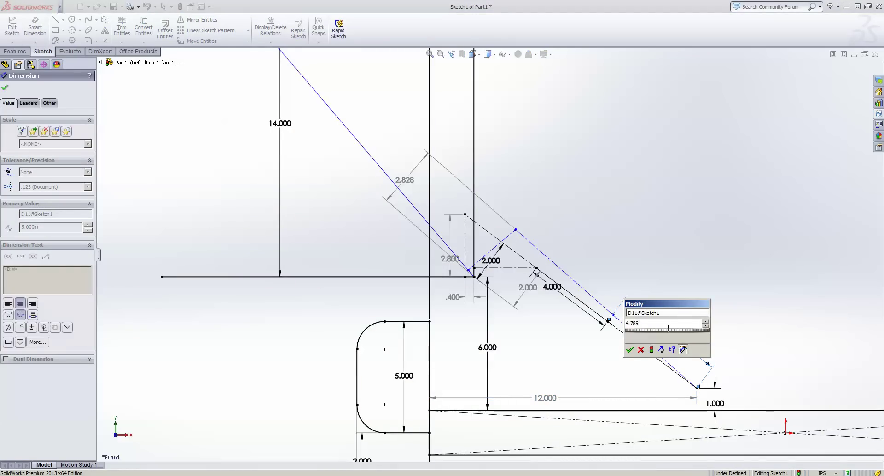
key(Return)
click(515, 321)
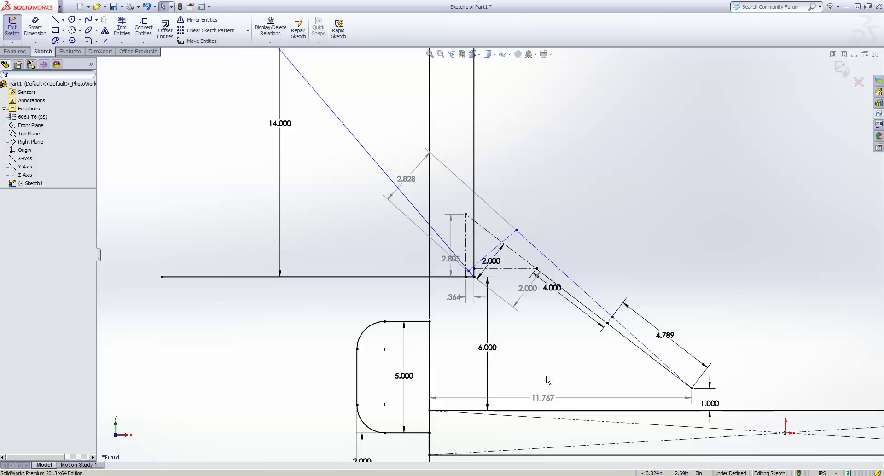
click(557, 396)
mouse_move(640, 327)
mouse_down()
mouse_move(598, 328)
mouse_move(636, 320)
mouse_up()
scroll(523, 395, down, 5)
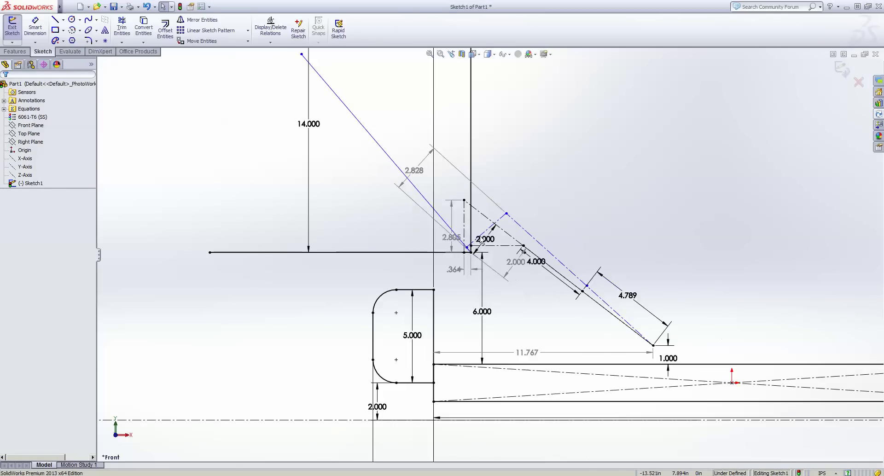
scroll(509, 211, up, 1)
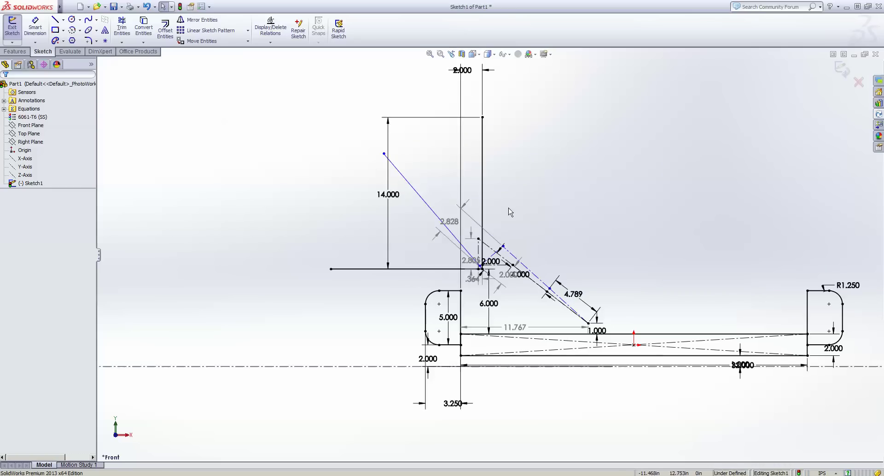
scroll(644, 269, down, 1)
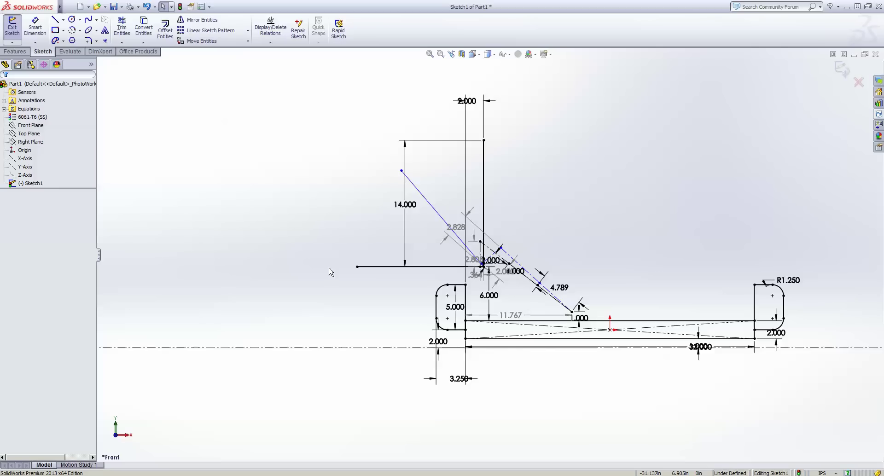
Move the driven distance dimension of the sloping line's linkage slightly farther up along the sloping line.
click(456, 233)
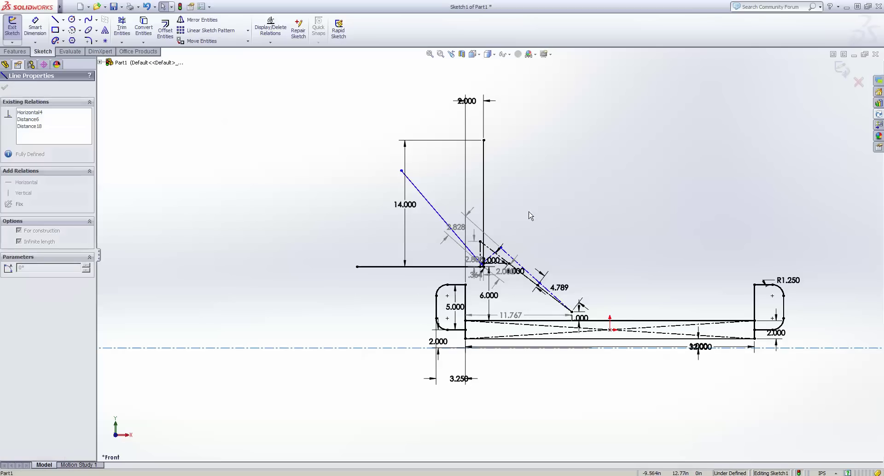
click(662, 182)
mouse_move(294, 366)
mouse_down()
mouse_move(514, 210)
mouse_move(603, 162)
mouse_move(606, 138)
mouse_up()
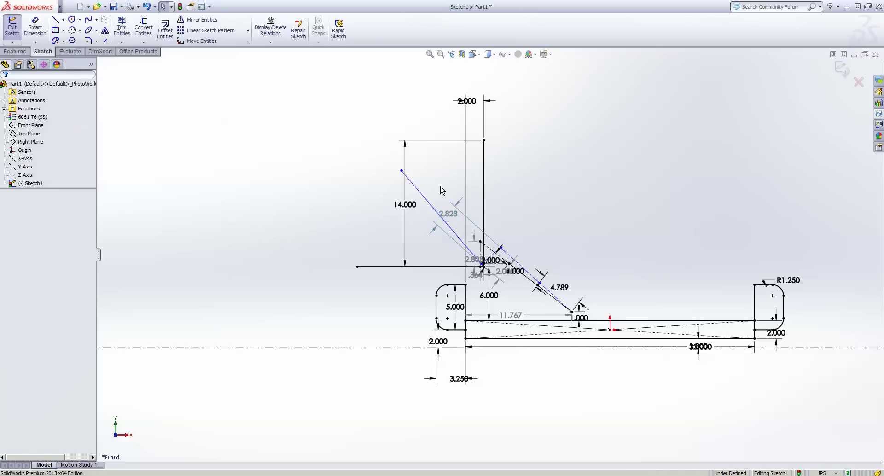
scroll(441, 200, down, 2)
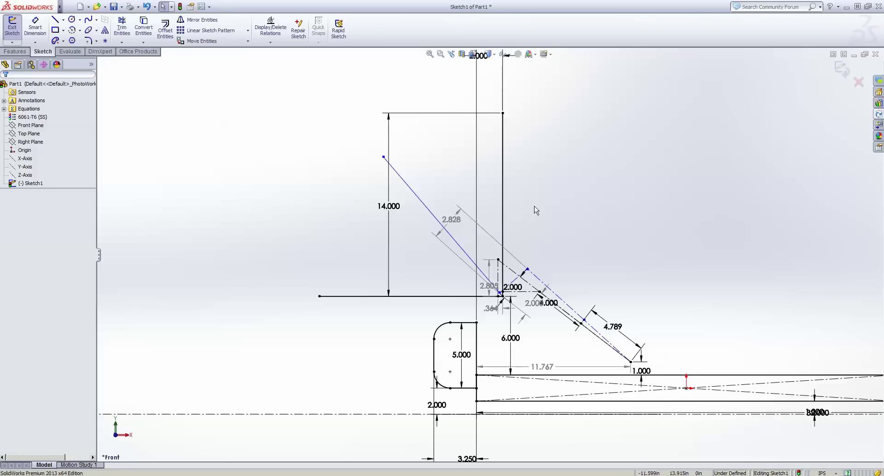
scroll(528, 229, up, 2)
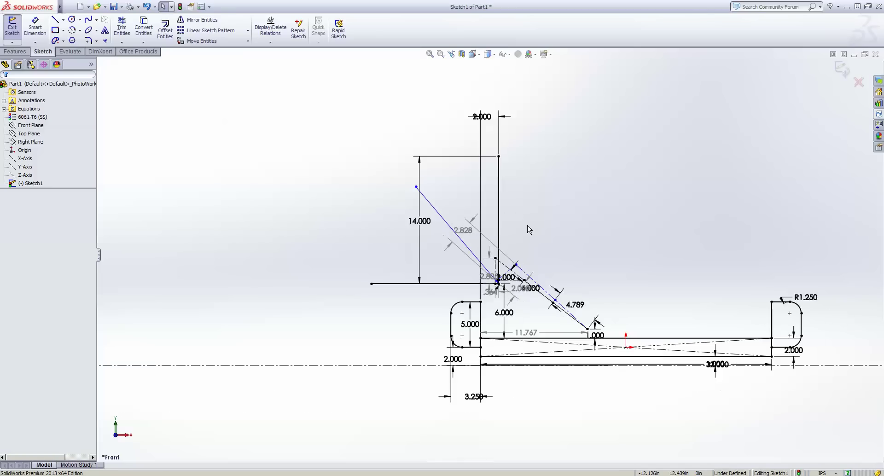
scroll(528, 230, up, 2)
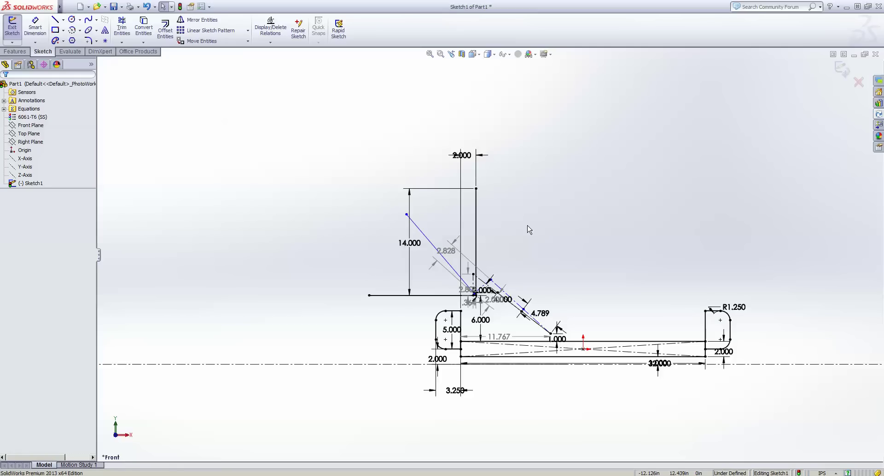
scroll(492, 256, up, 3)
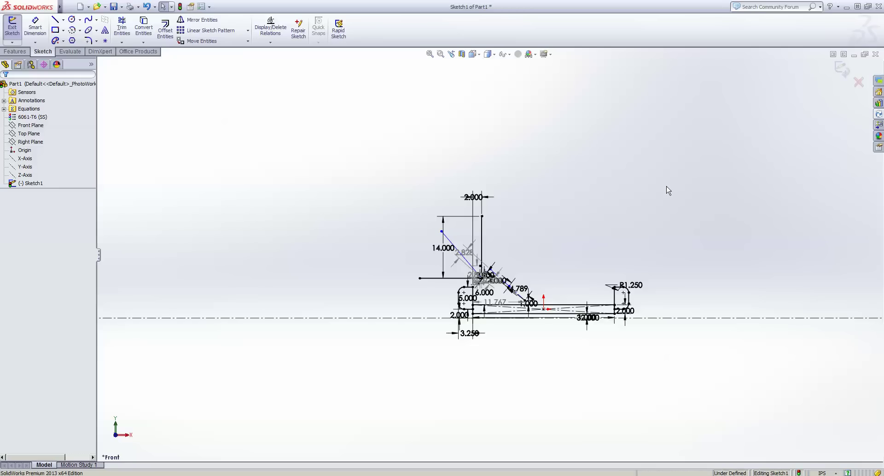
drag(669, 114, 760, 239)
drag(664, 126, 787, 285)
drag(656, 112, 732, 240)
scroll(540, 239, down, 3)
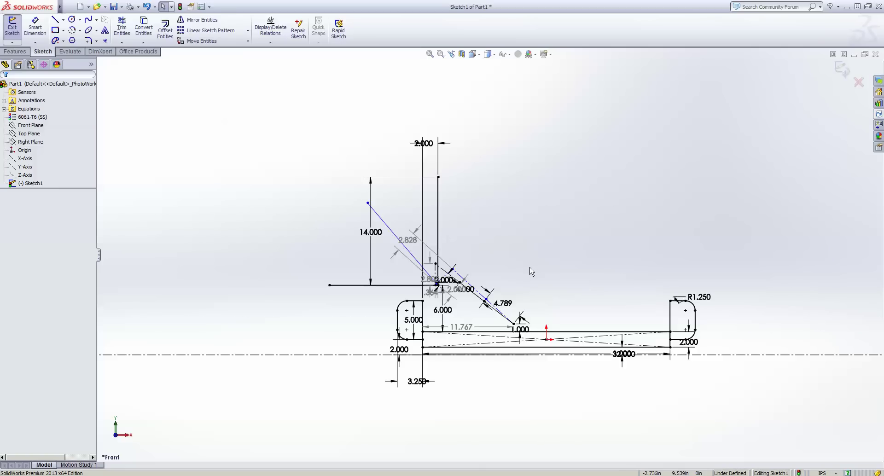
mouse_move(324, 385)
mouse_down()
mouse_move(598, 206)
mouse_move(671, 181)
mouse_up()
click(476, 209)
click(367, 203)
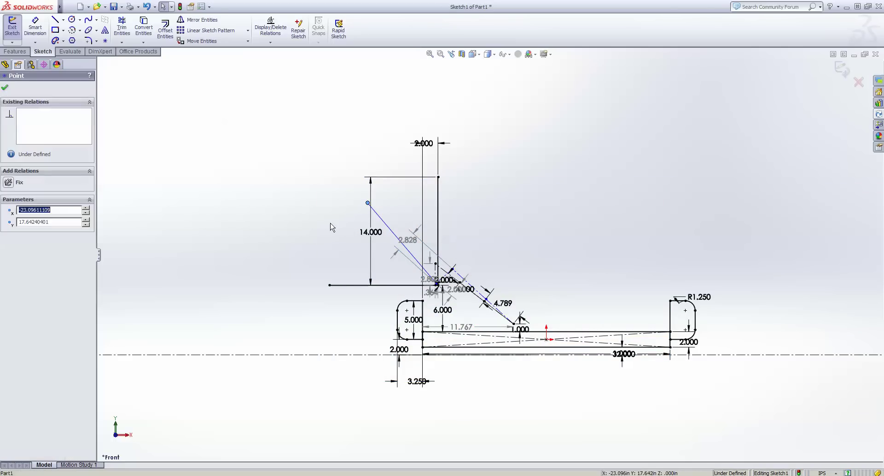
click(488, 241)
scroll(489, 243, down, 1)
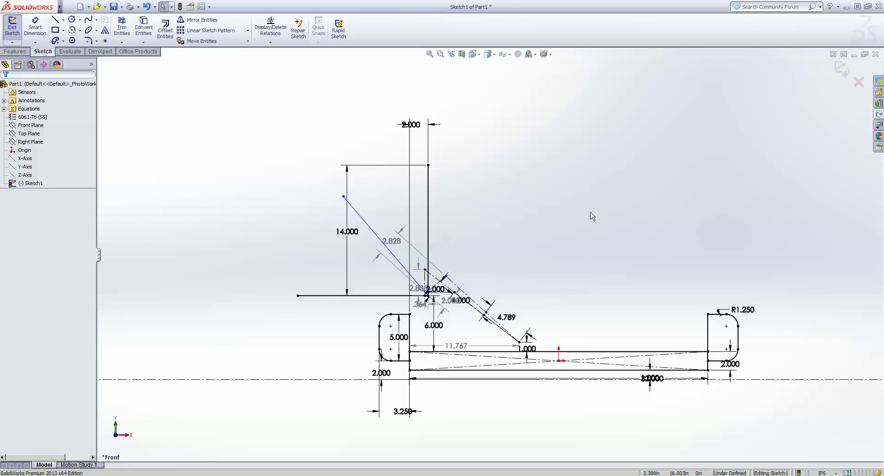
scroll(440, 238, up, 2)
mouse_move(345, 191)
mouse_down()
mouse_move(387, 233)
mouse_move(667, 379)
mouse_up()
click(537, 264)
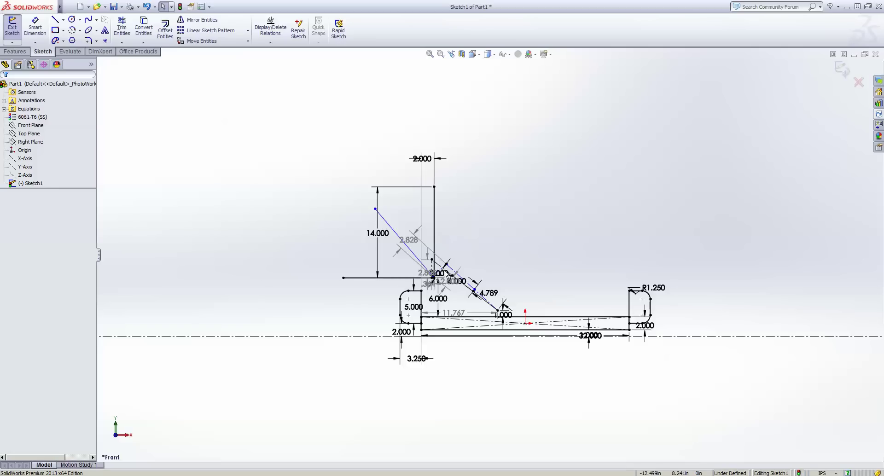
Move the short vertical centerline's length dimension farther from the line and fit the whole sketch in view.
scroll(446, 275, down, 3)
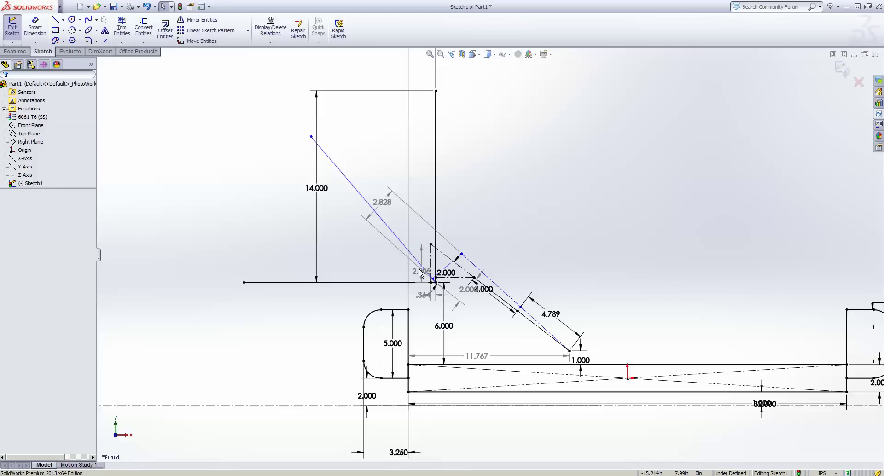
drag(420, 272, 406, 270)
scroll(386, 261, up, 2)
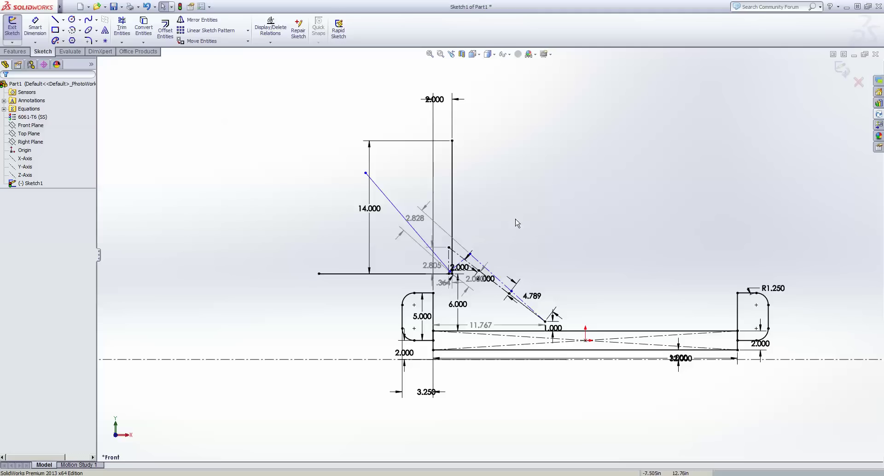
key(f)
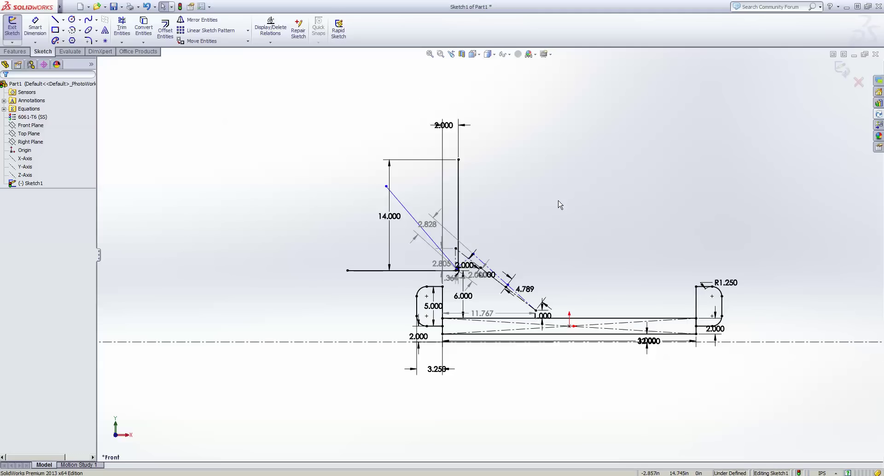